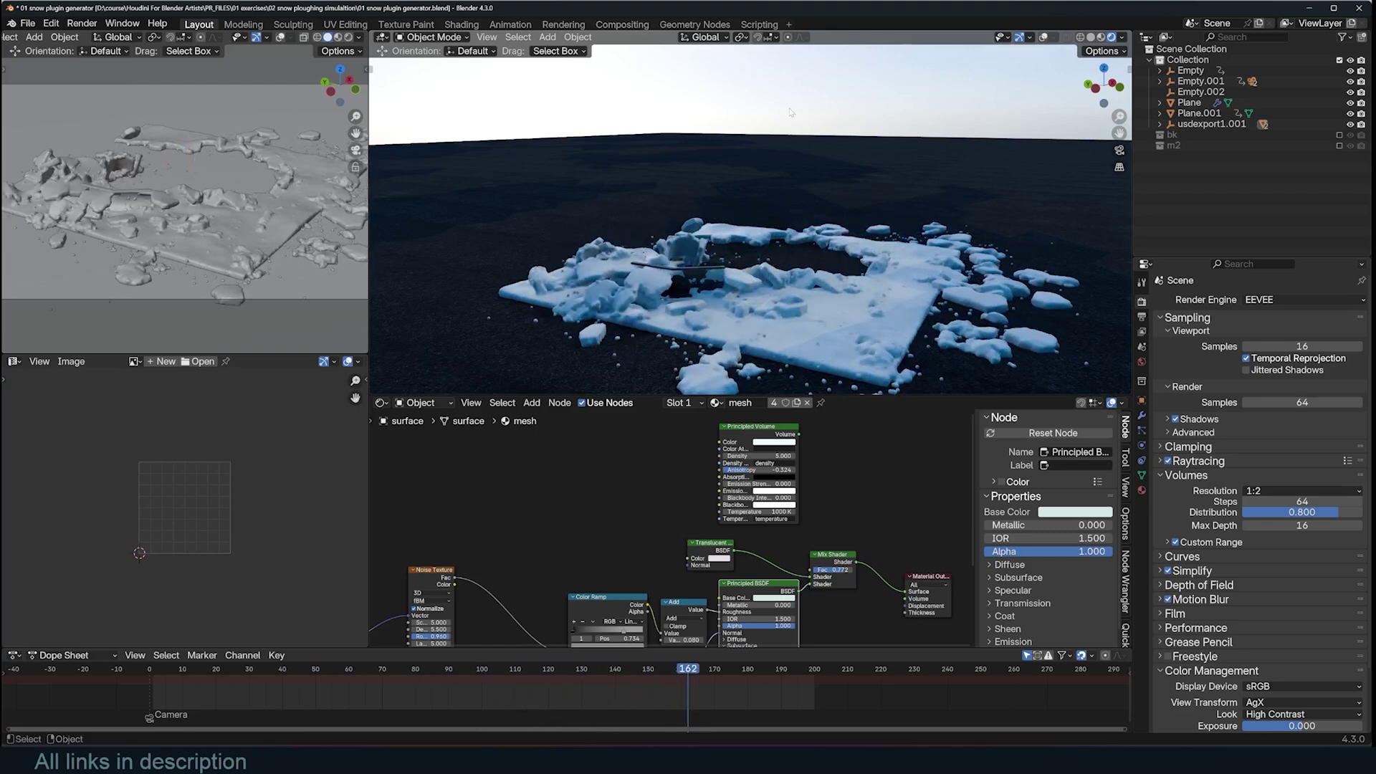
# Step: Play the snow ploughing simulation from near its start in the rendered viewport and examine the breaking snow from several angles
pyautogui.moveTo(791, 112); pyautogui.dragTo(739, 157, button='middle')
pyautogui.scroll(3, 740, 191)
pyautogui.scroll(-3, 739, 191)
pyautogui.click(157, 673)
pyautogui.press('space')
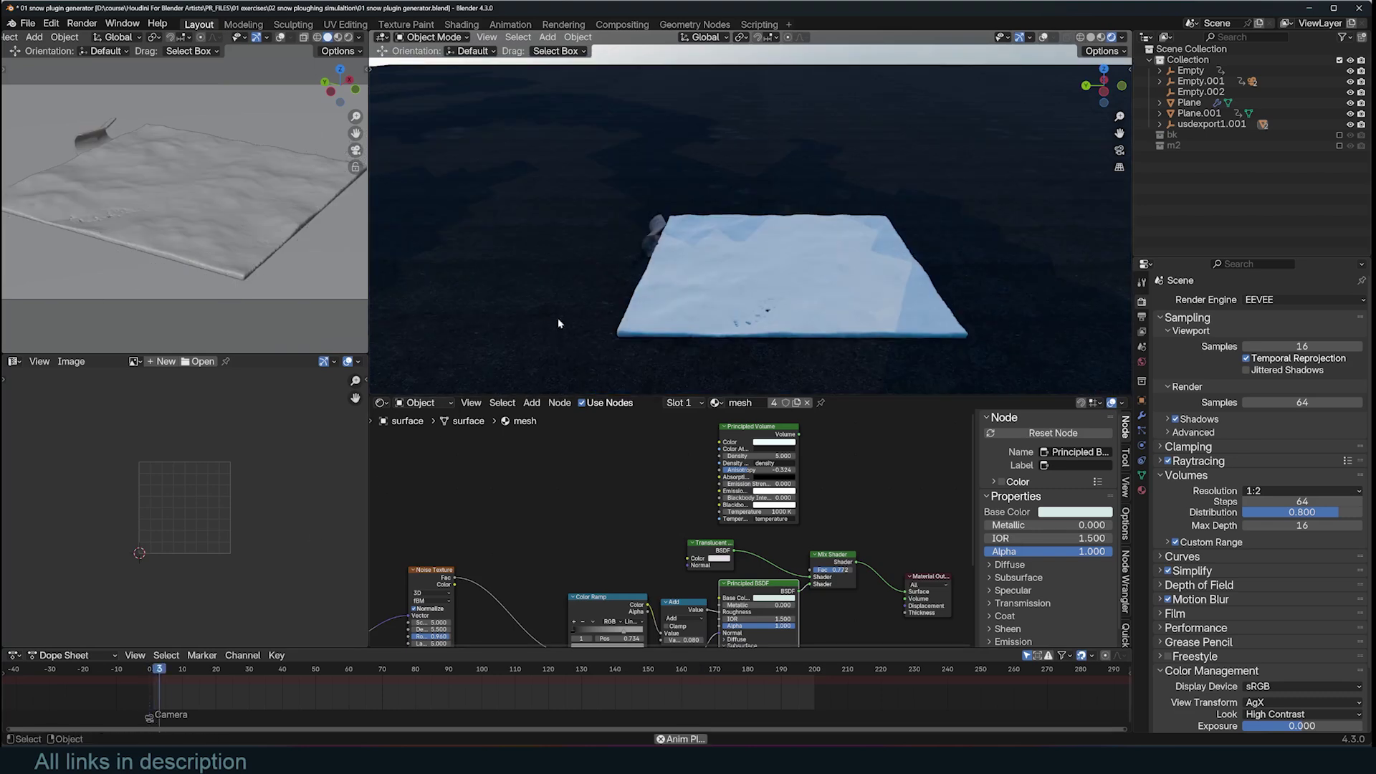
pyautogui.moveTo(558, 323); pyautogui.dragTo(609, 266, button='middle')
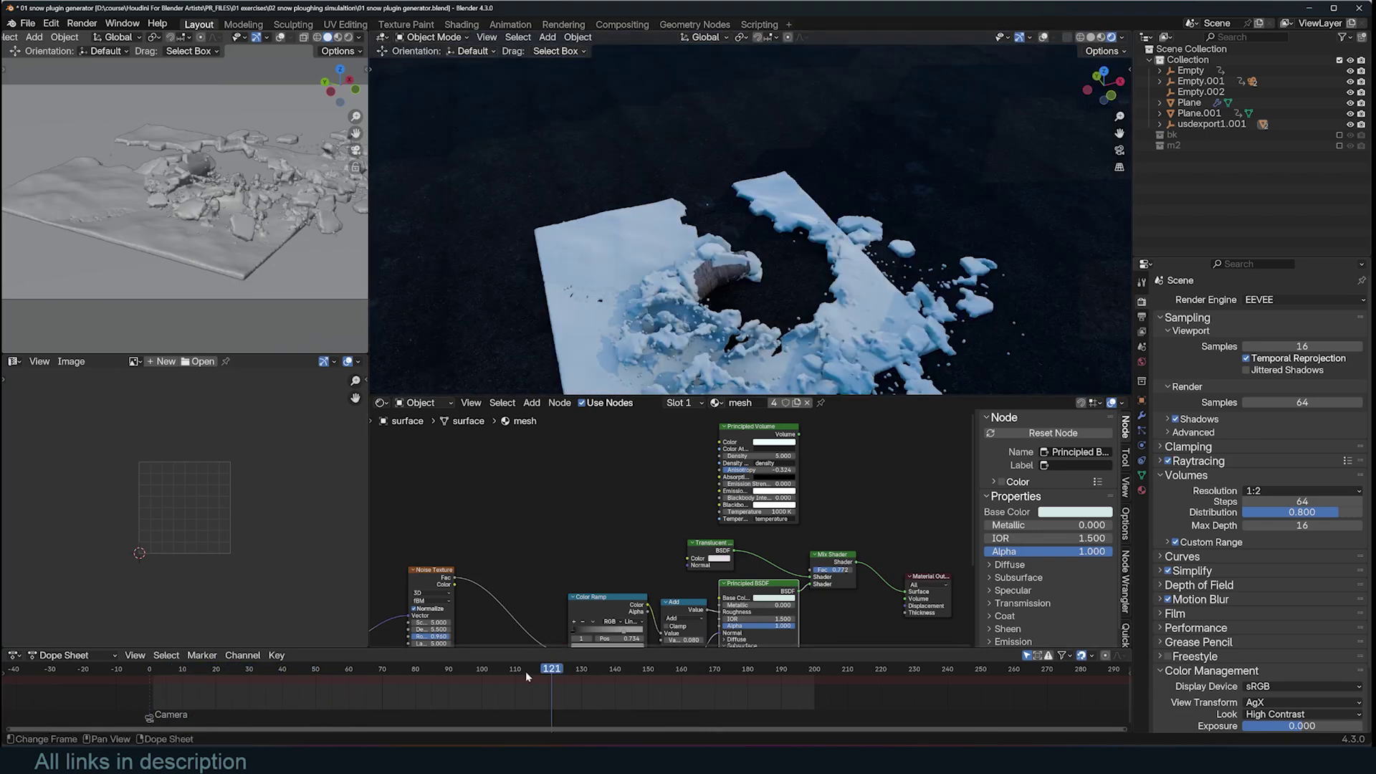
pyautogui.moveTo(525, 671)
pyautogui.mouseDown()
pyautogui.moveTo(344, 670)
pyautogui.moveTo(511, 668)
pyautogui.mouseUp()
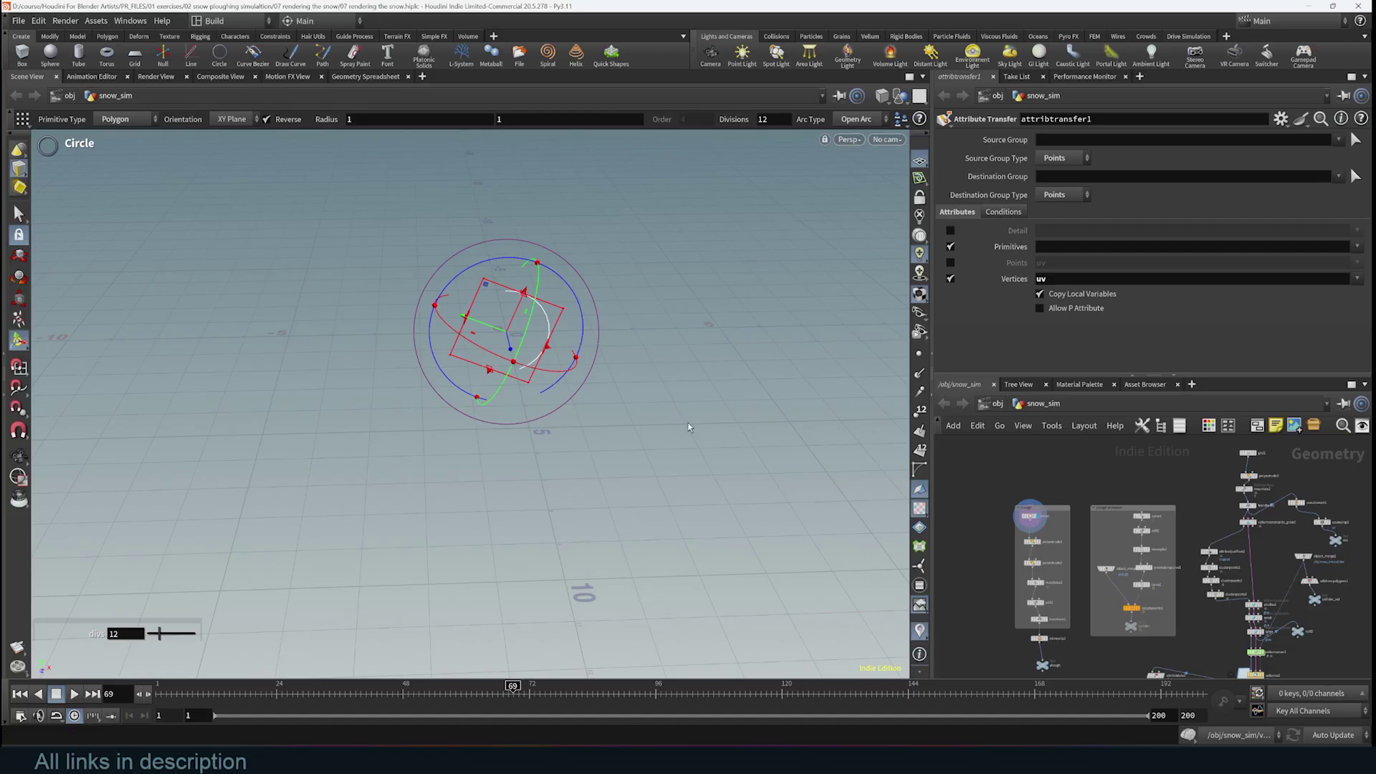
# Step: In Houdini, collapse the parameter pane to enlarge the snow_sim network and bring the plough node group into view
pyautogui.press('h')
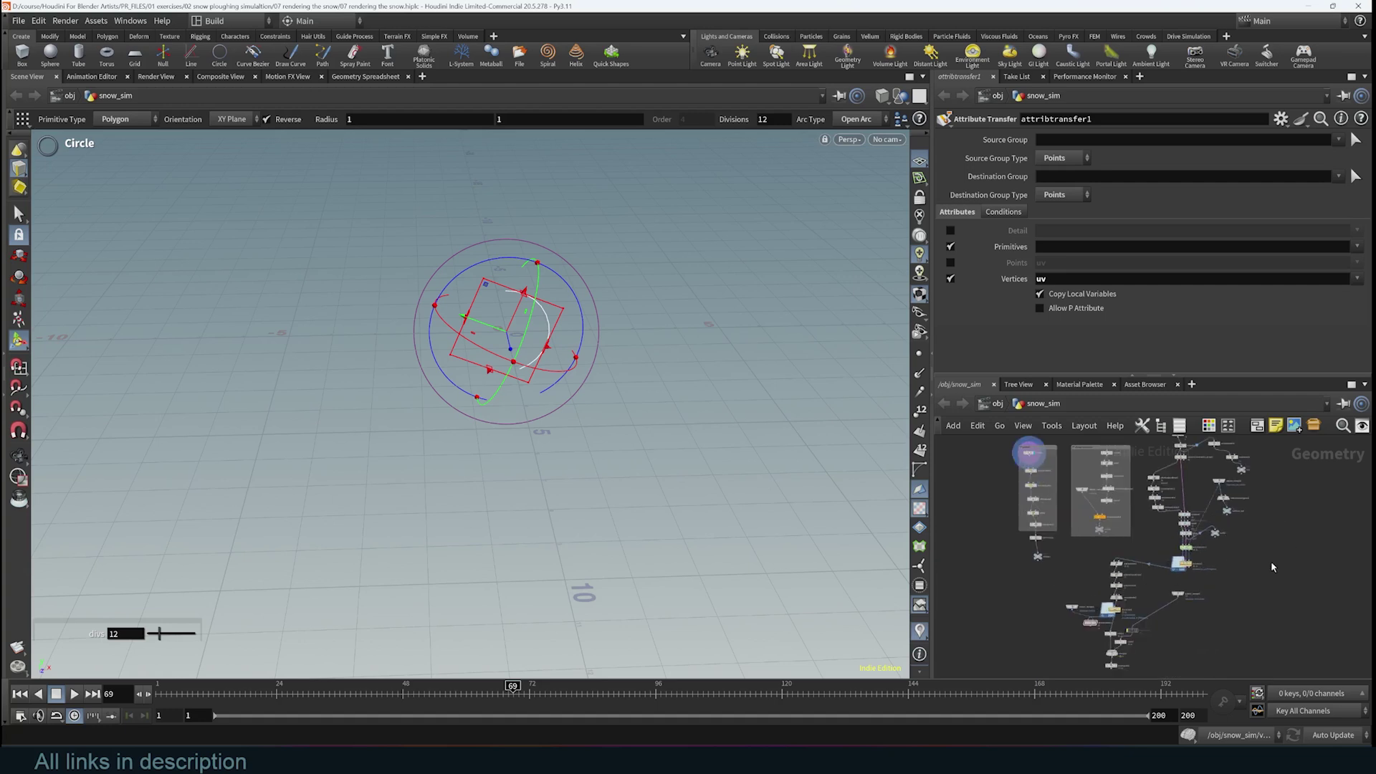
pyautogui.moveTo(1273, 566)
pyautogui.mouseDown(button='middle')
pyautogui.moveTo(1268, 629)
pyautogui.moveTo(1265, 560)
pyautogui.mouseUp(button='middle')
pyautogui.click(1133, 375)
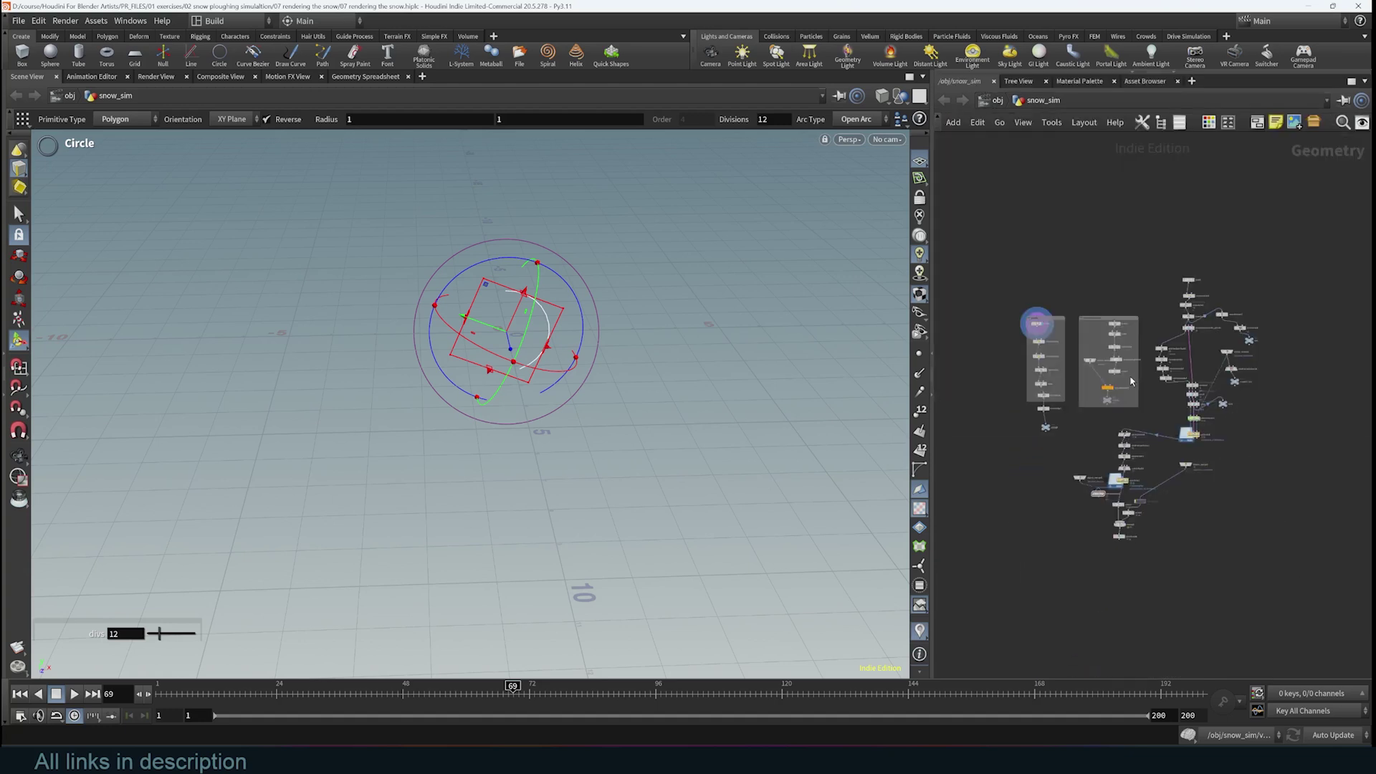
pyautogui.scroll(5, 1051, 433)
pyautogui.moveTo(1081, 449); pyautogui.dragTo(1081, 547, button='middle')
pyautogui.keyDown('alt'); pyautogui.moveTo(645, 308); pyautogui.dragTo(721, 286); pyautogui.keyUp('alt')
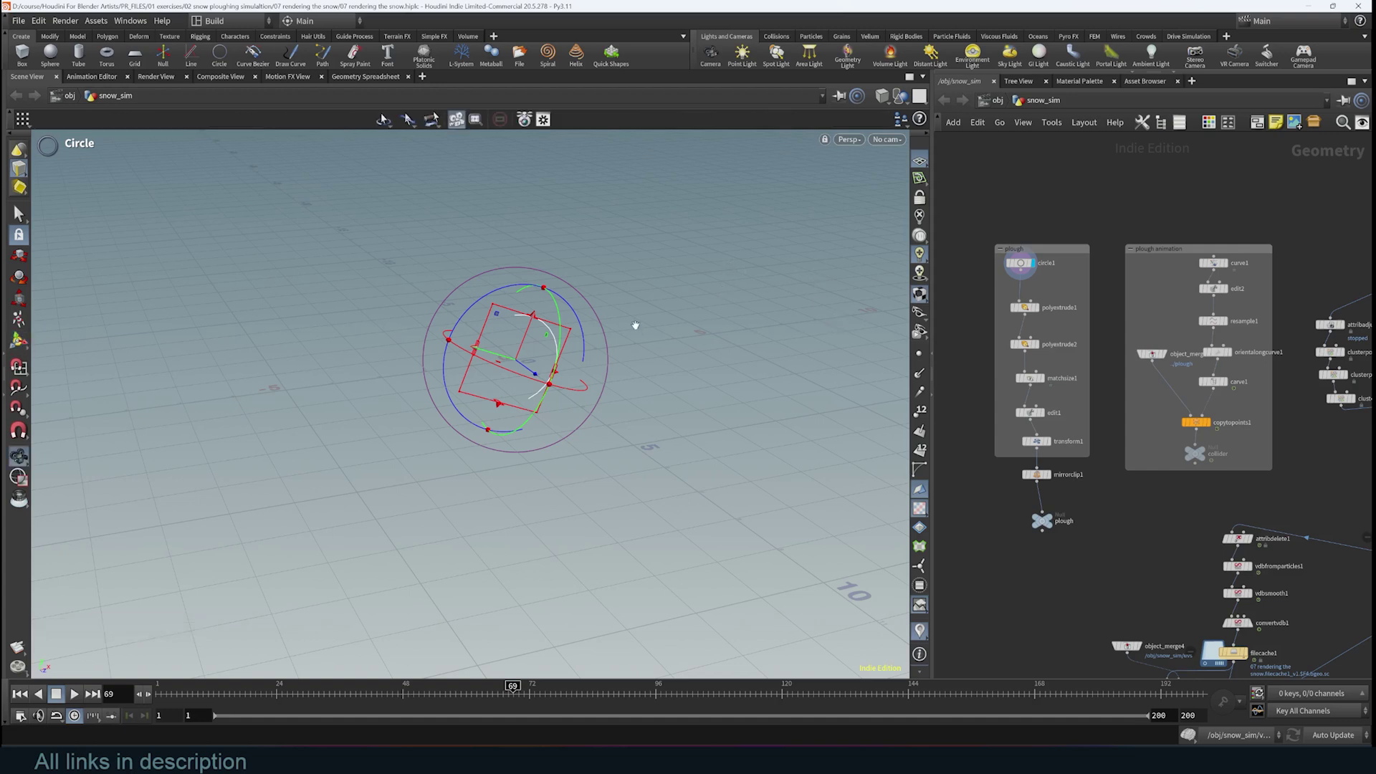
pyautogui.keyDown('alt'); pyautogui.moveTo(635, 323); pyautogui.dragTo(672, 265, button='right'); pyautogui.keyUp('alt')
pyautogui.scroll(-4, 1137, 374)
pyautogui.moveTo(1166, 500); pyautogui.dragTo(1074, 440, button='middle')
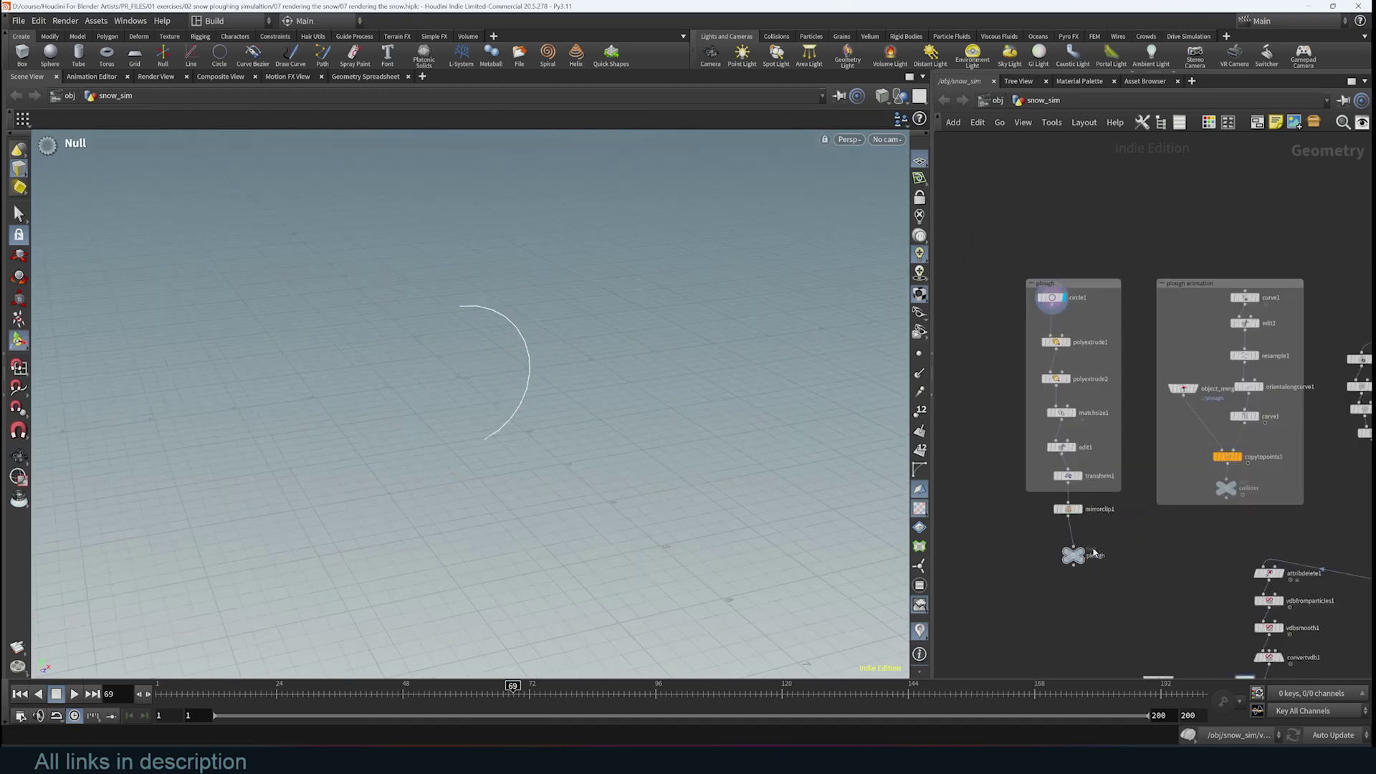
# Step: Display the plough null node and examine the finished plough shape in the viewport
pyautogui.click(1087, 543)
pyautogui.press('Escape')
pyautogui.moveTo(623, 384); pyautogui.dragTo(733, 336)
pyautogui.press('Return')
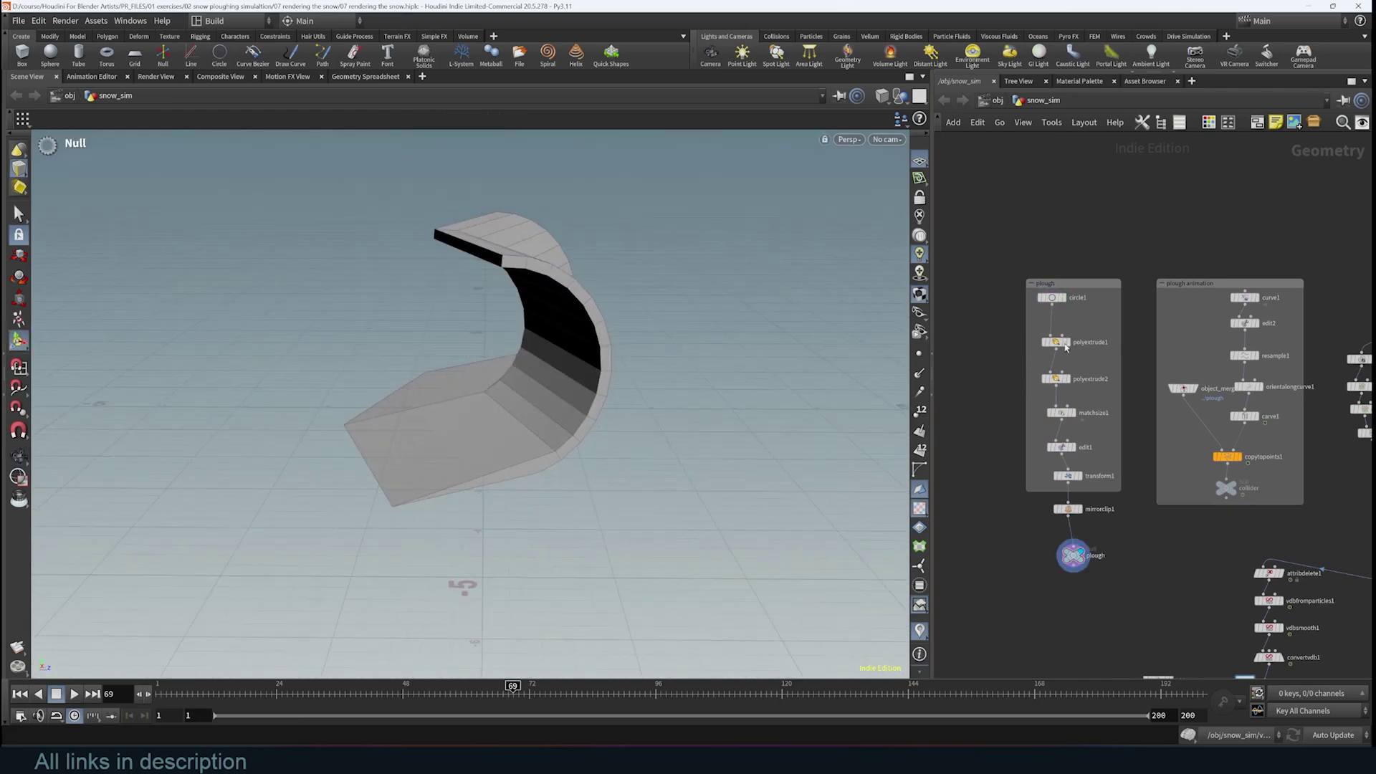
# Step: Display the circle1 node and examine the open arc that forms the plough's starting profile
pyautogui.scroll(5, 1075, 272)
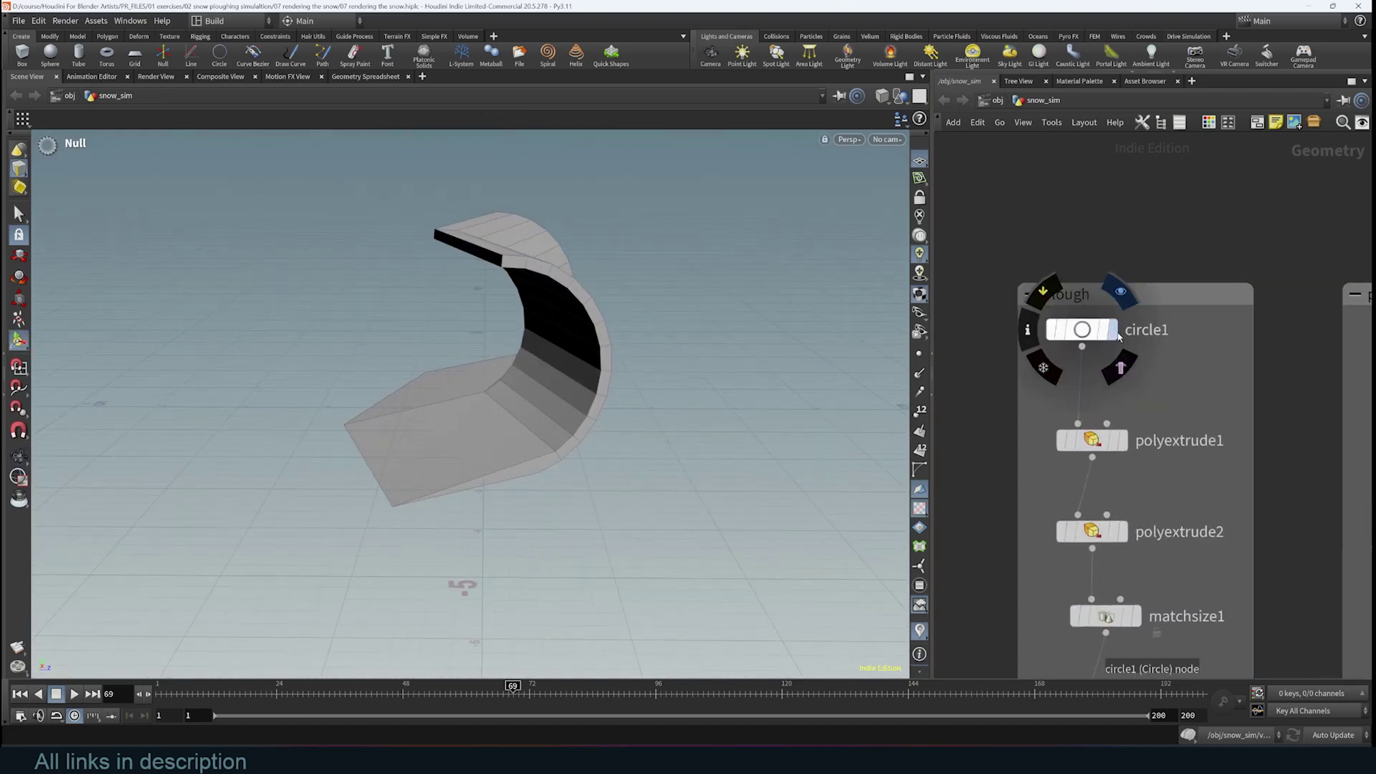
pyautogui.click(1111, 330)
pyautogui.keyDown('alt'); pyautogui.moveTo(617, 341); pyautogui.dragTo(769, 332); pyautogui.keyUp('alt')
pyautogui.click(1080, 330)
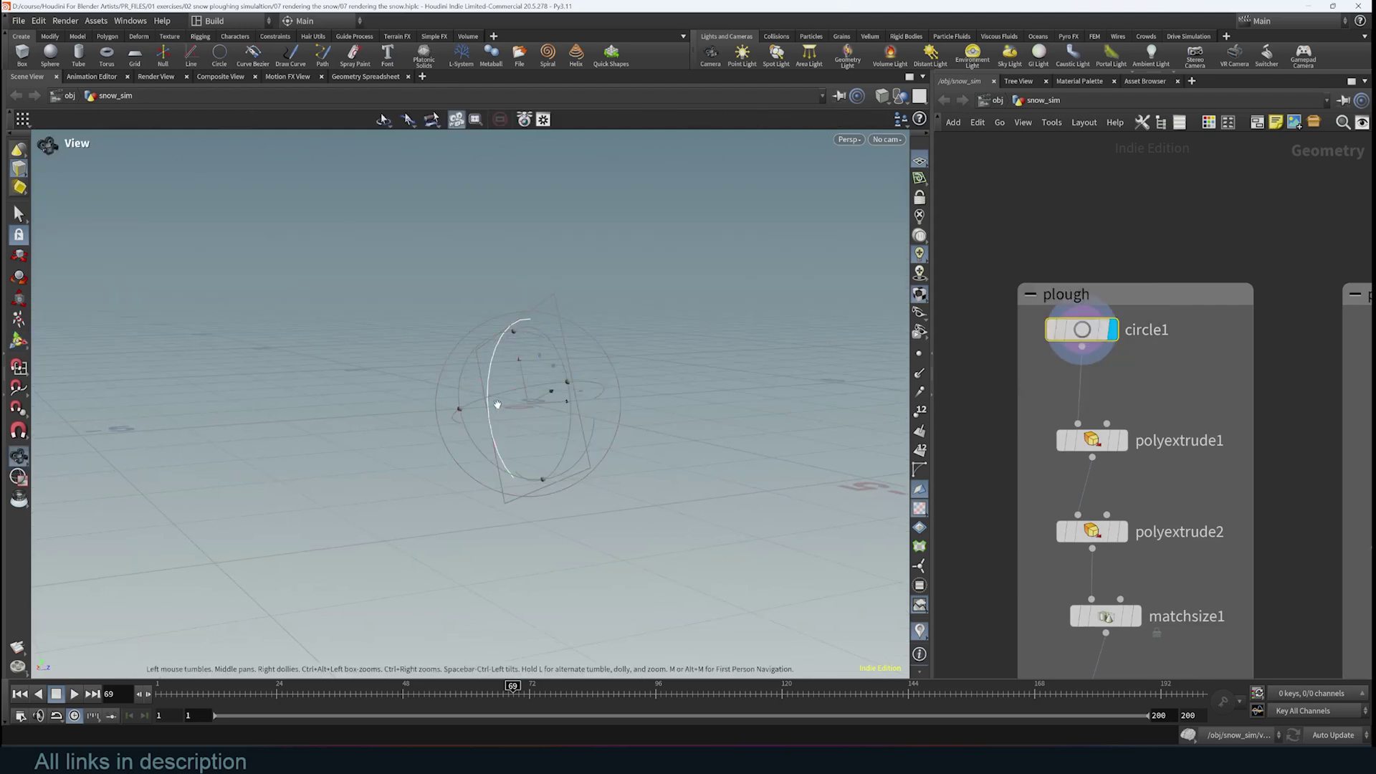
pyautogui.keyDown('alt'); pyautogui.moveTo(497, 406); pyautogui.dragTo(770, 386); pyautogui.keyUp('alt')
pyautogui.press('Return')
# Step: Display polyextrude1 and polyextrude2 in turn to examine how the arc is thickened and extended
pyautogui.click(1122, 440)
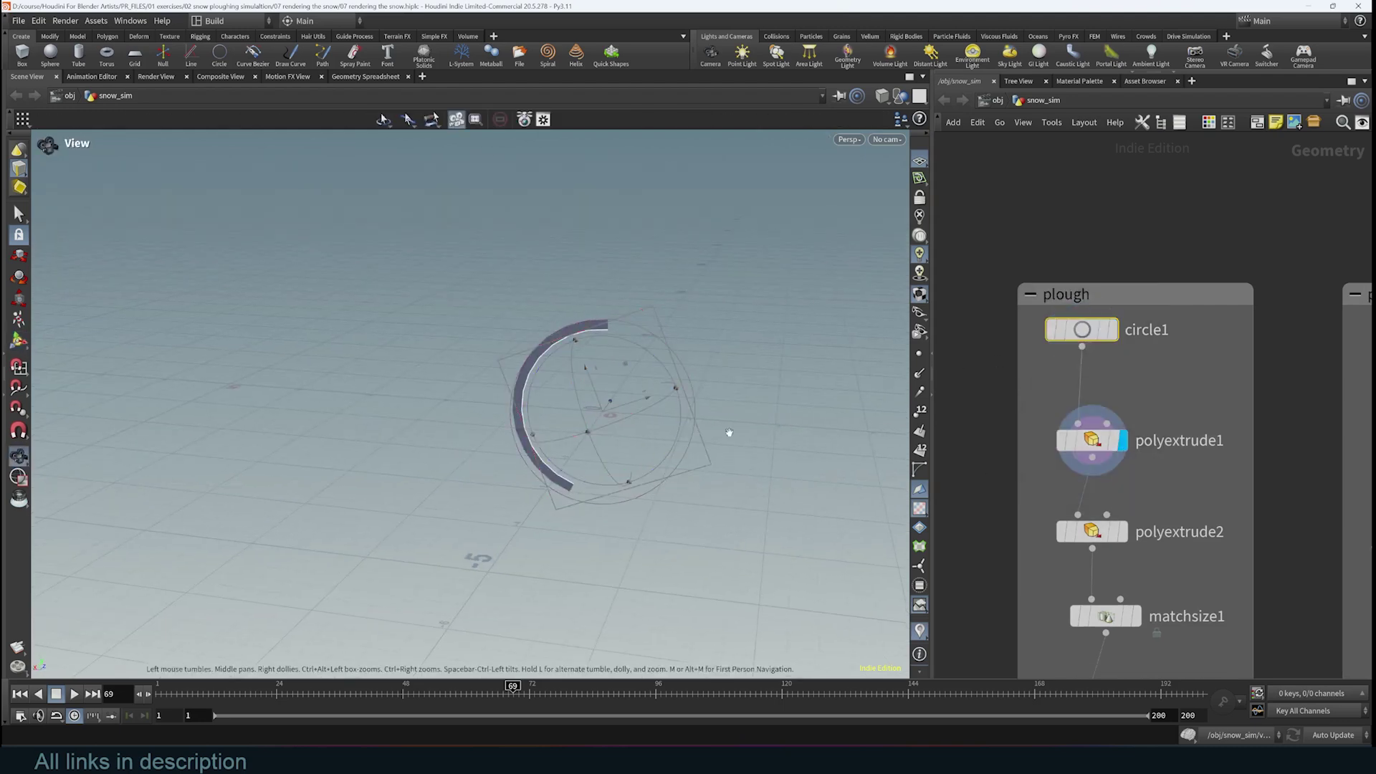
pyautogui.press('Return')
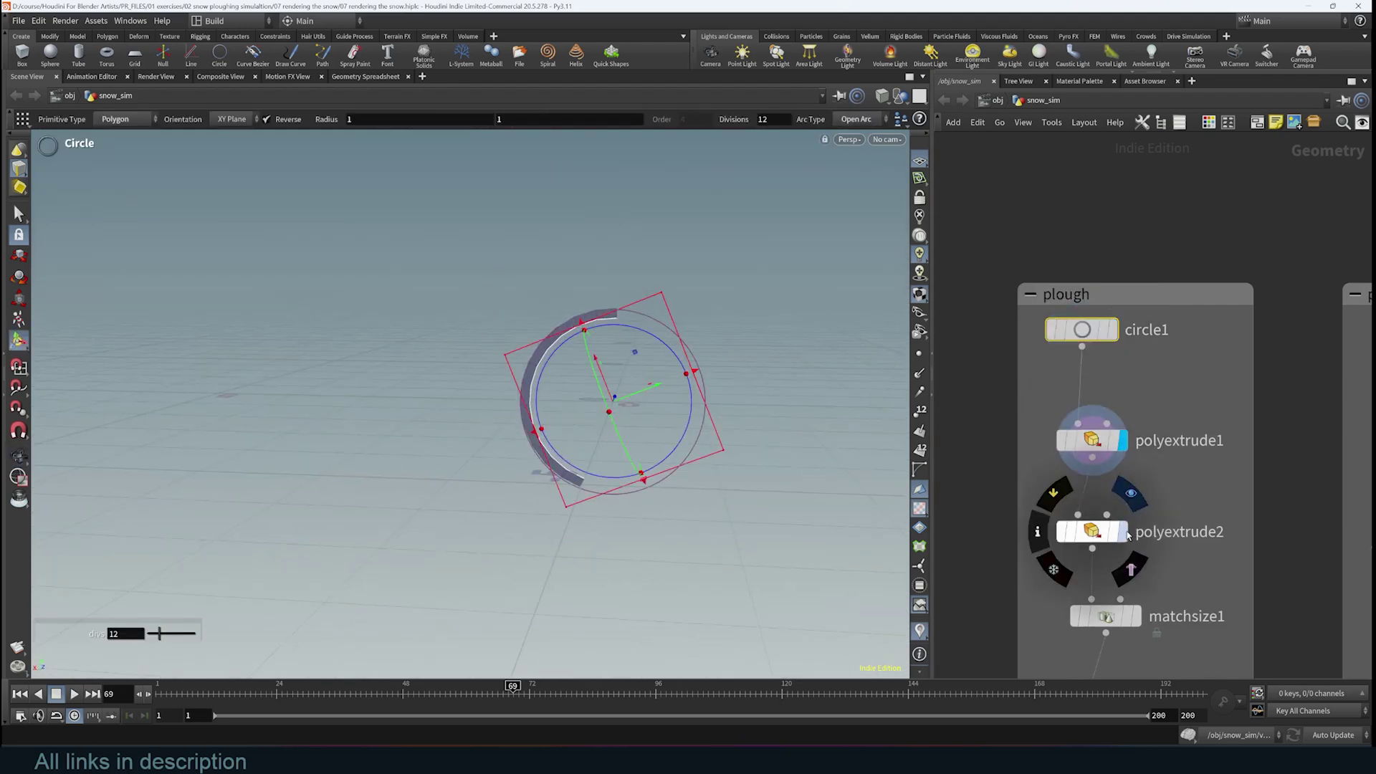
pyautogui.click(1122, 531)
pyautogui.press('Return')
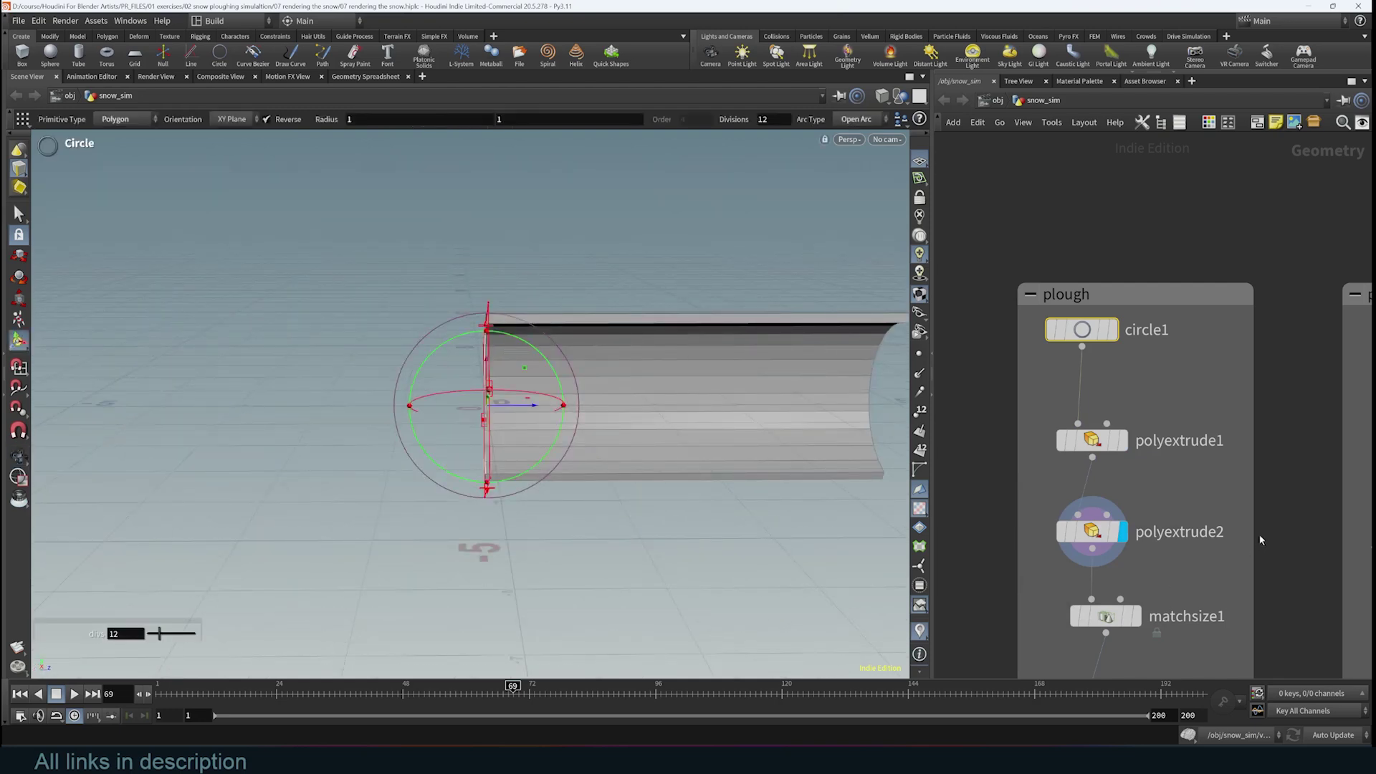
# Step: Display matchsize1 and edit1 in turn and examine the adjusted blade shape from different angles
pyautogui.moveTo(1261, 540); pyautogui.dragTo(1146, 374, button='middle')
pyautogui.click(1096, 402)
pyautogui.keyDown('alt'); pyautogui.moveTo(736, 374); pyautogui.dragTo(823, 359); pyautogui.keyUp('alt')
pyautogui.click(1097, 487)
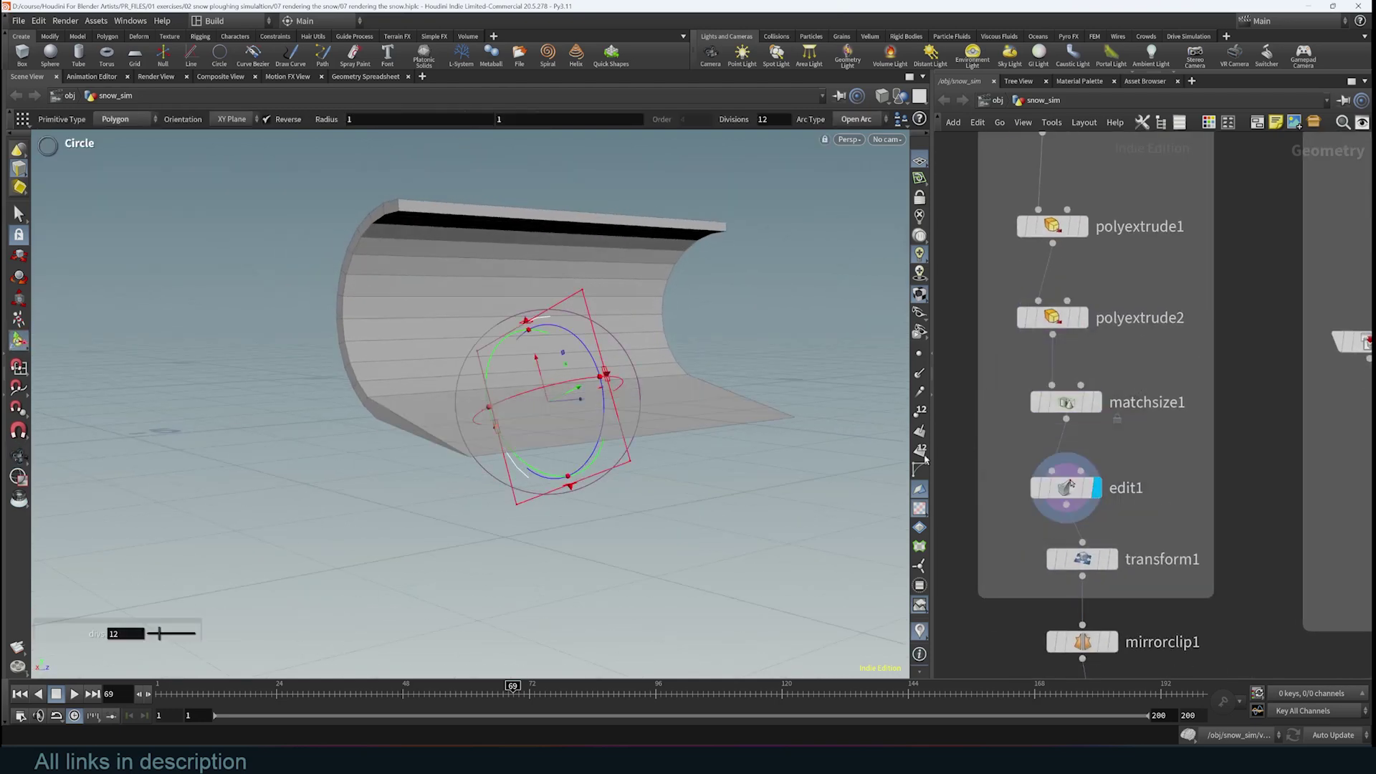
pyautogui.keyDown('alt'); pyautogui.moveTo(776, 408); pyautogui.dragTo(576, 418); pyautogui.keyUp('alt')
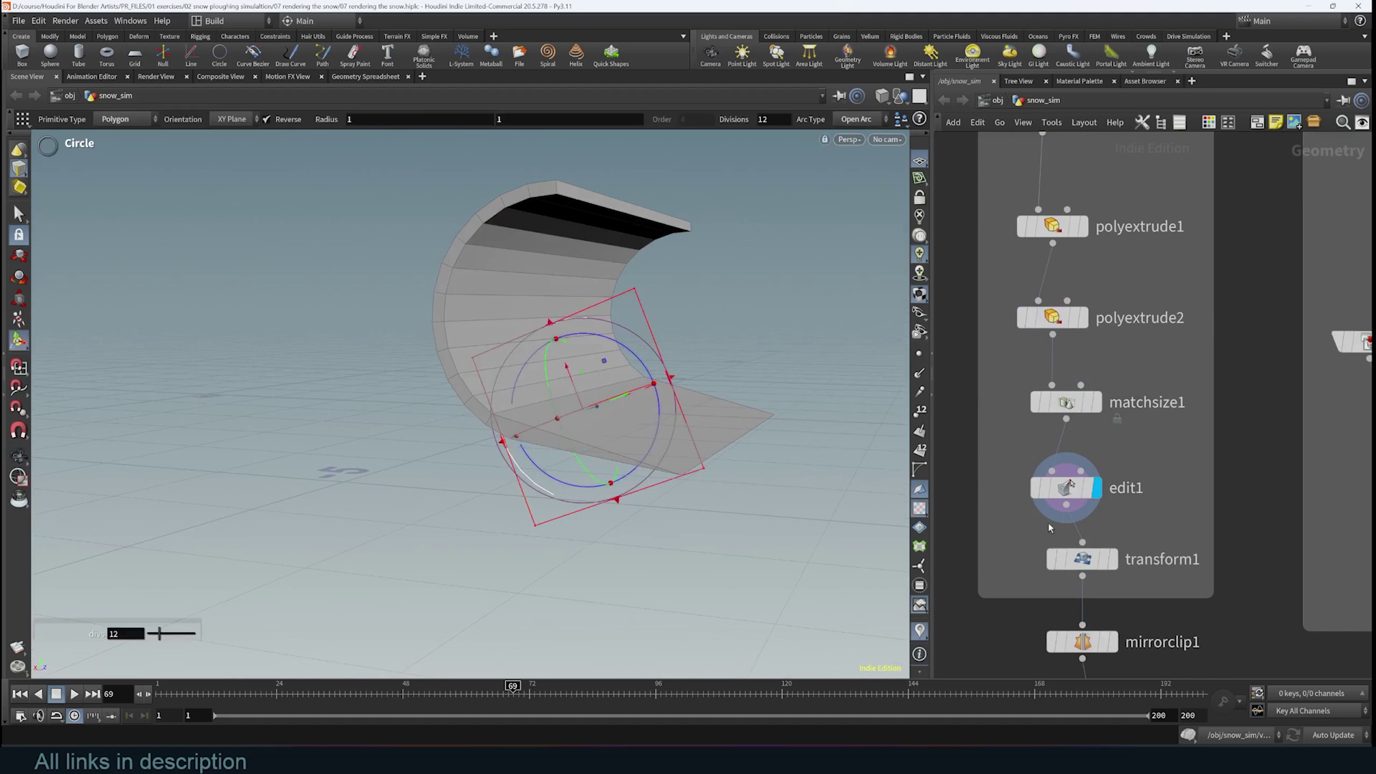
# Step: Display the transform1 node and examine the transformed plough blade
pyautogui.moveTo(1049, 528); pyautogui.dragTo(1043, 460, button='middle')
pyautogui.click(1107, 491)
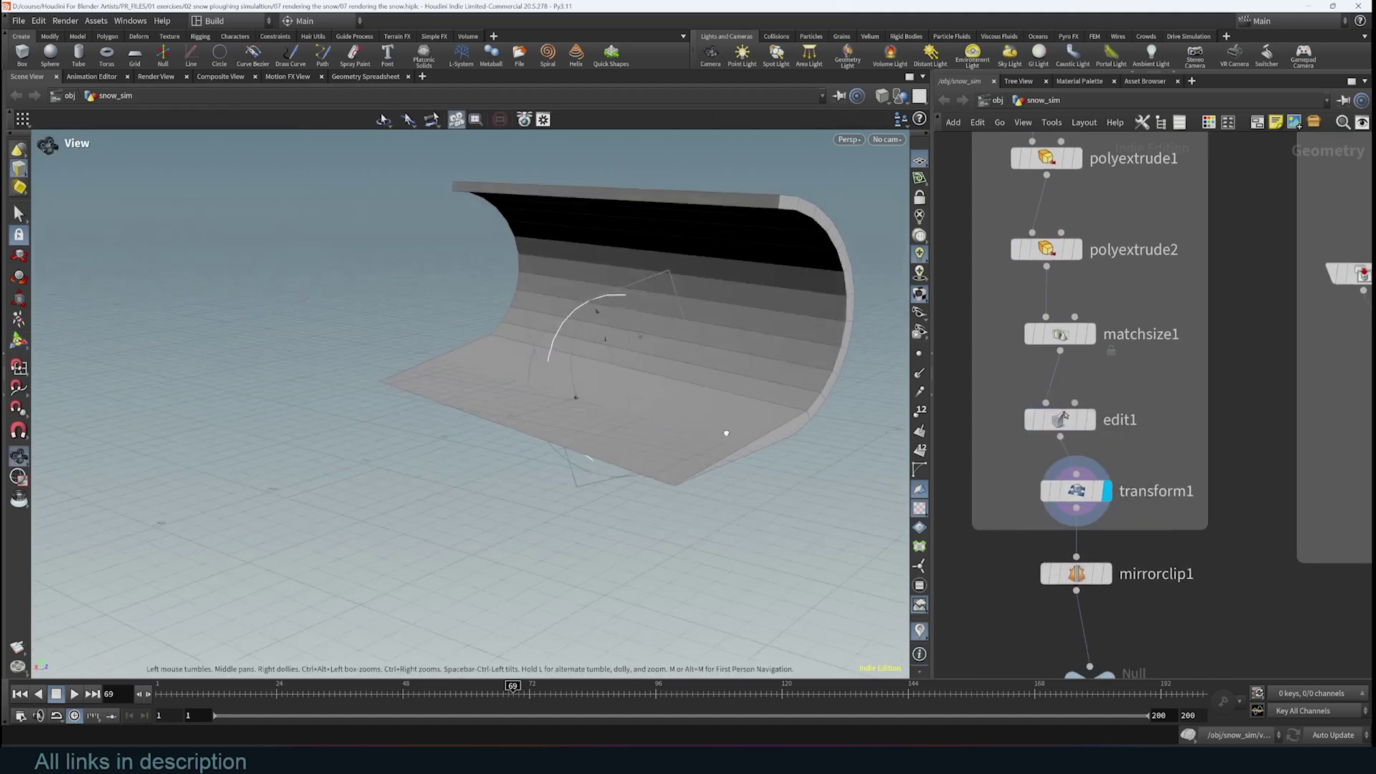
pyautogui.keyDown('alt'); pyautogui.moveTo(726, 433); pyautogui.dragTo(582, 385); pyautogui.keyUp('alt')
pyautogui.scroll(-2, 740, 421)
# Step: Compare the plough at mirrorclip1 with its transform1 input, and undo a trial change of the mirror handle
pyautogui.click(1109, 574)
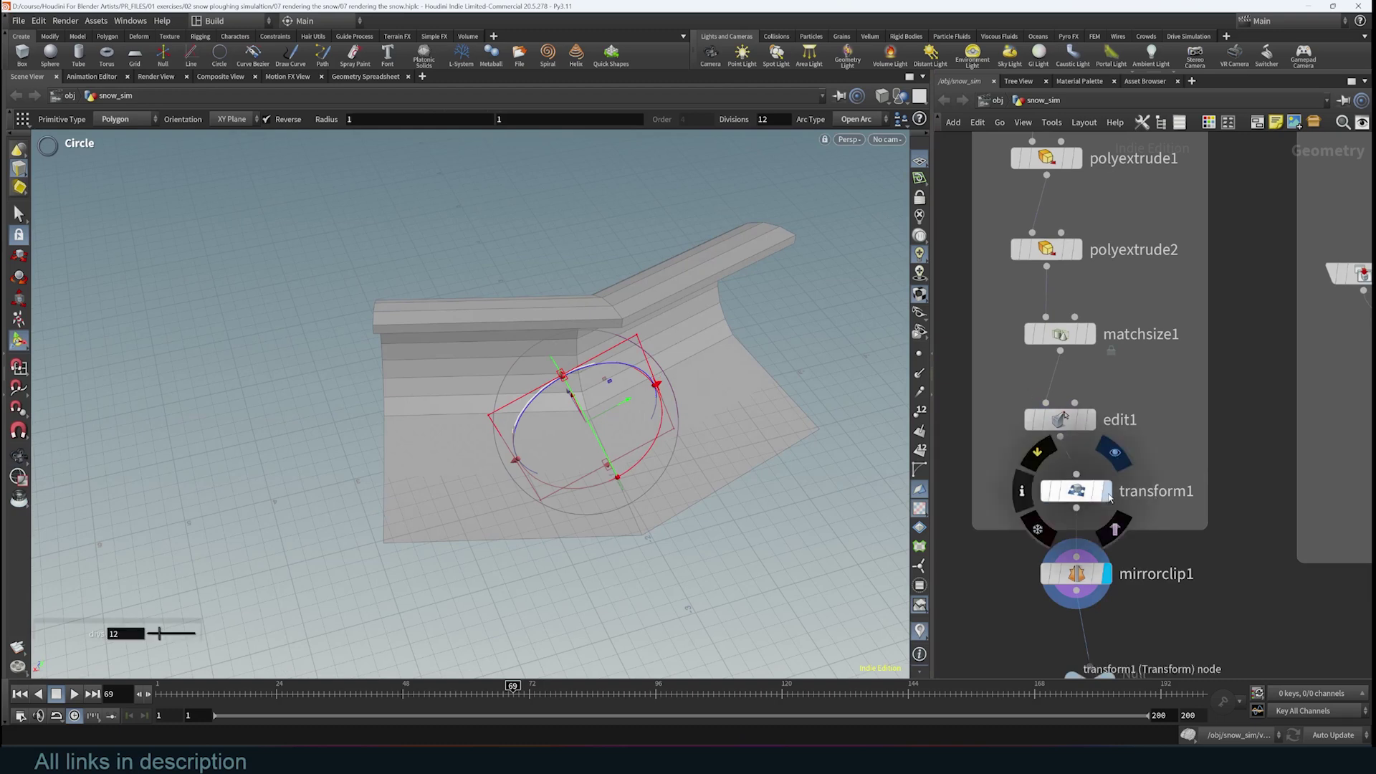
pyautogui.click(1107, 491)
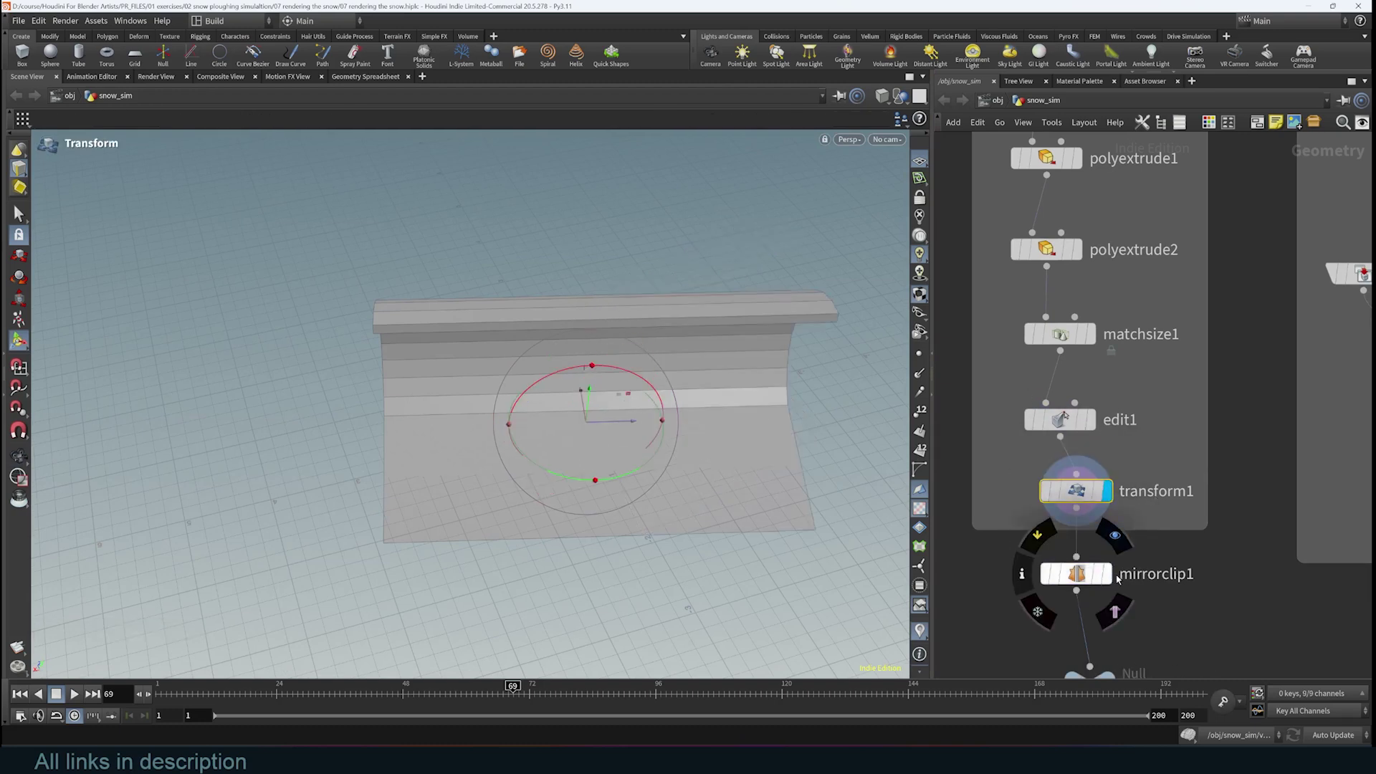
pyautogui.click(1108, 574)
pyautogui.moveTo(569, 470)
pyautogui.mouseDown()
pyautogui.moveTo(544, 473)
pyautogui.moveTo(587, 465)
pyautogui.mouseUp()
pyautogui.hotkey('ctrl', 'z')
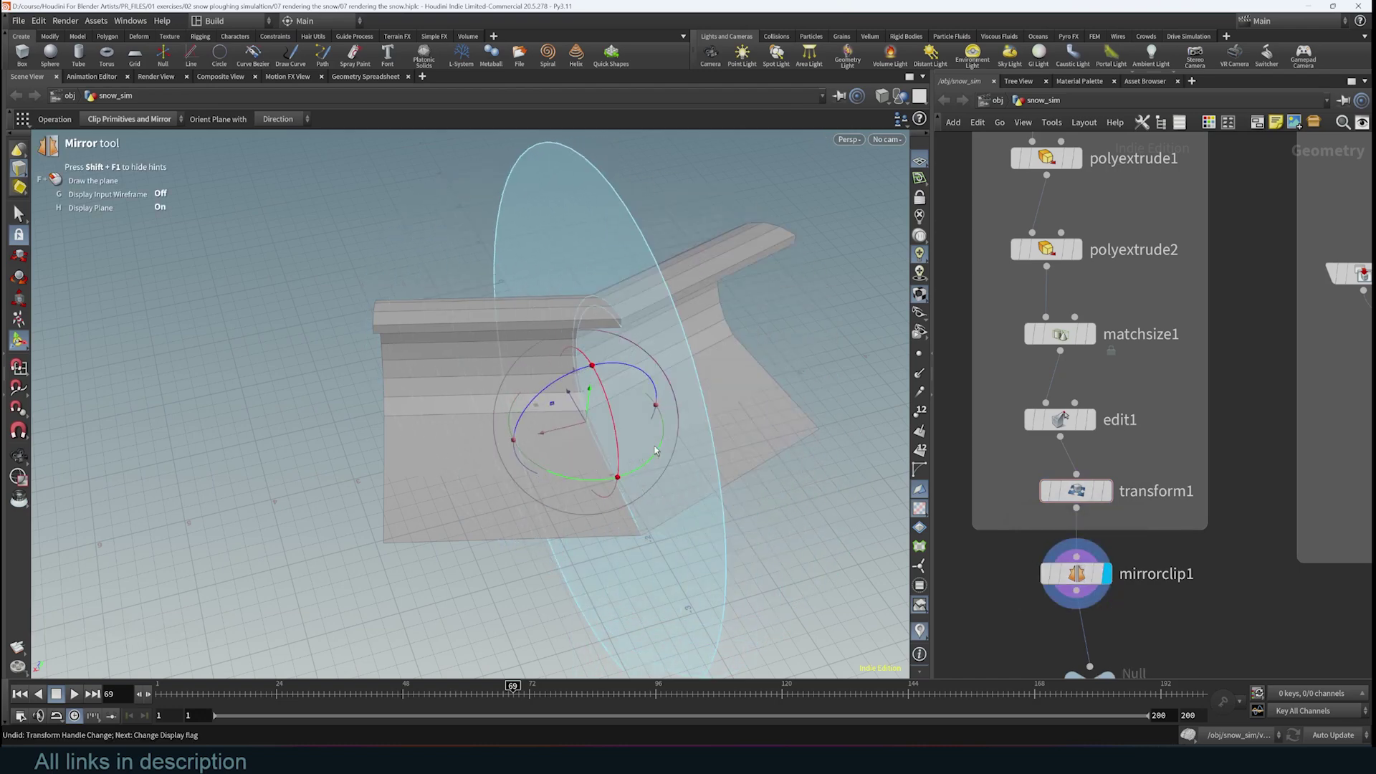
# Step: Display curve1 in the plough animation group and examine the drawn path next to the plough
pyautogui.scroll(-5, 1048, 521)
pyautogui.click(1025, 537)
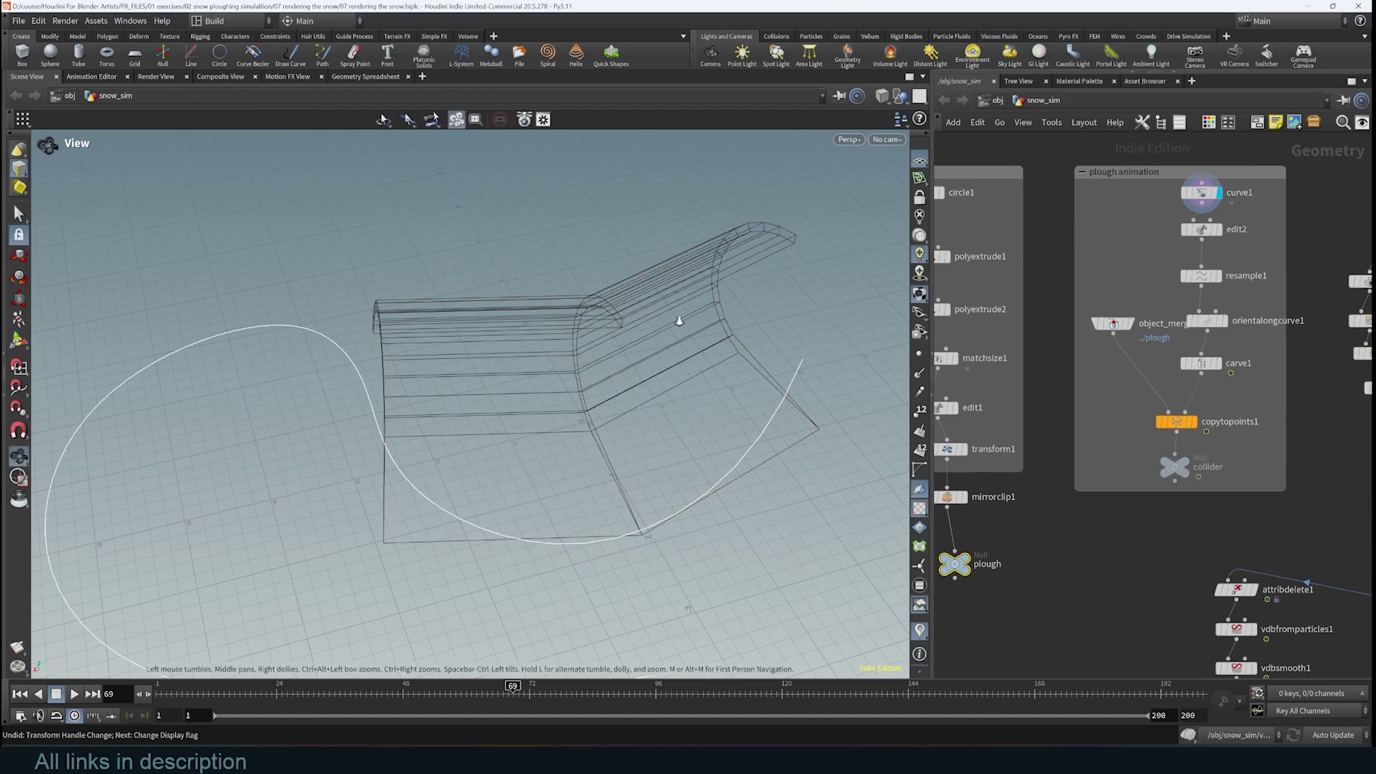
pyautogui.scroll(-4, 604, 422)
pyautogui.moveTo(605, 422); pyautogui.dragTo(727, 388)
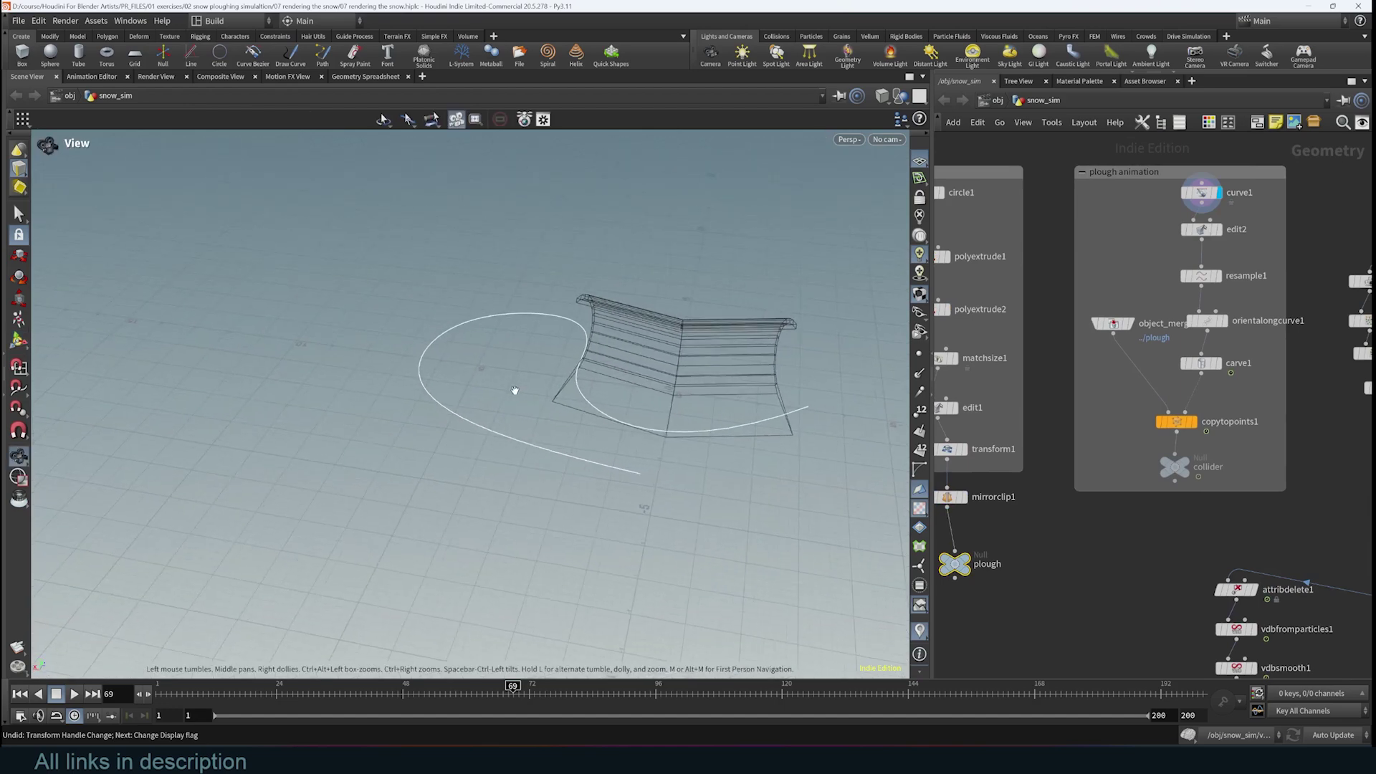
pyautogui.press('Return')
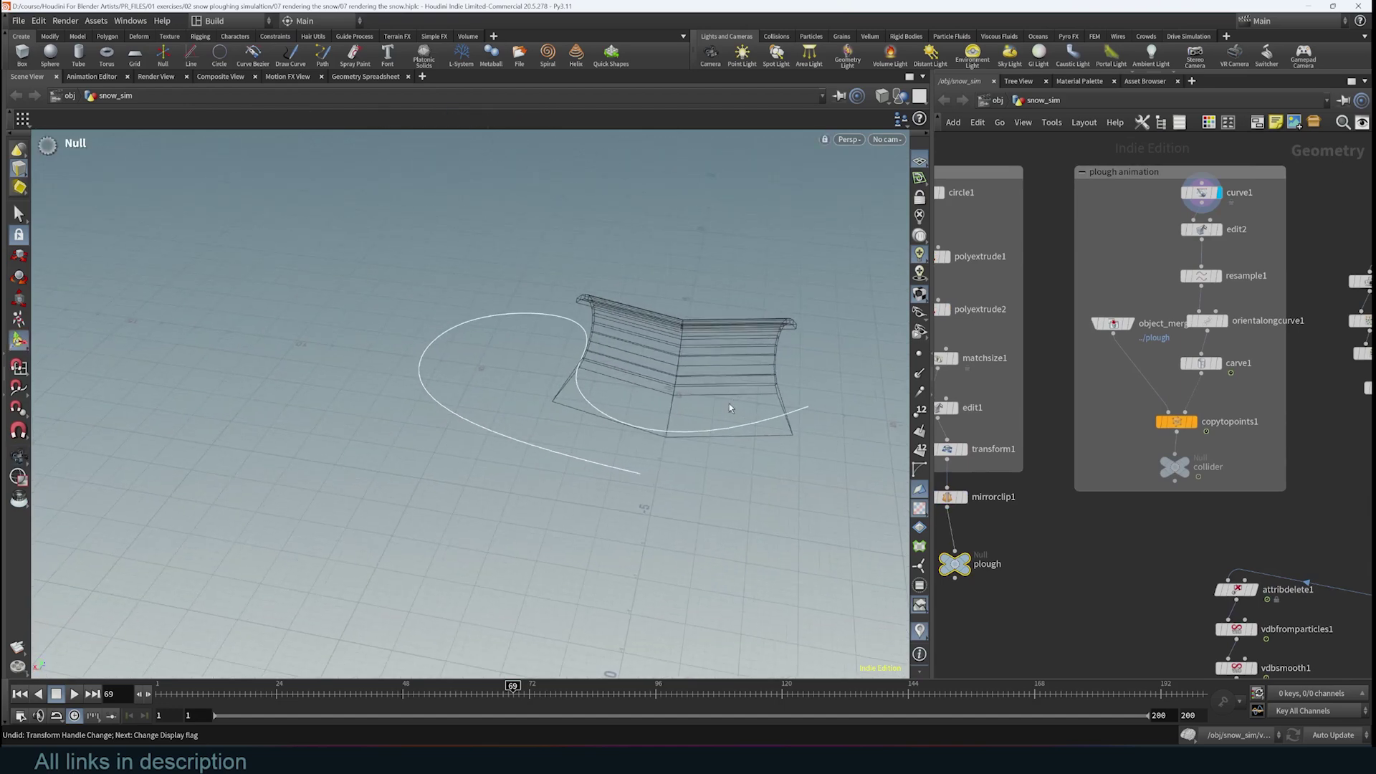
# Step: Display edit2, resample1 and orientalongcurve1 in turn to examine how the plough's path is shaped and prepared
pyautogui.click(1218, 230)
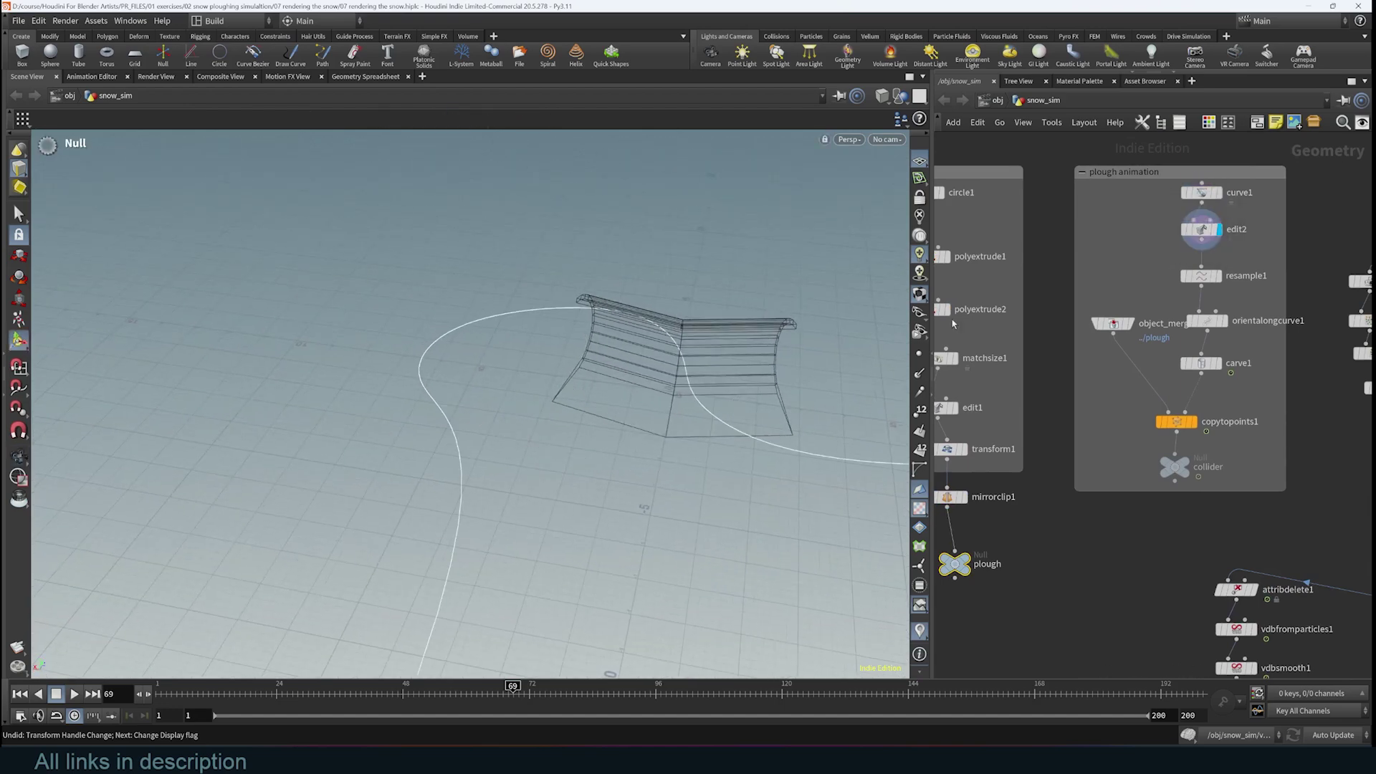
pyautogui.scroll(-4, 614, 475)
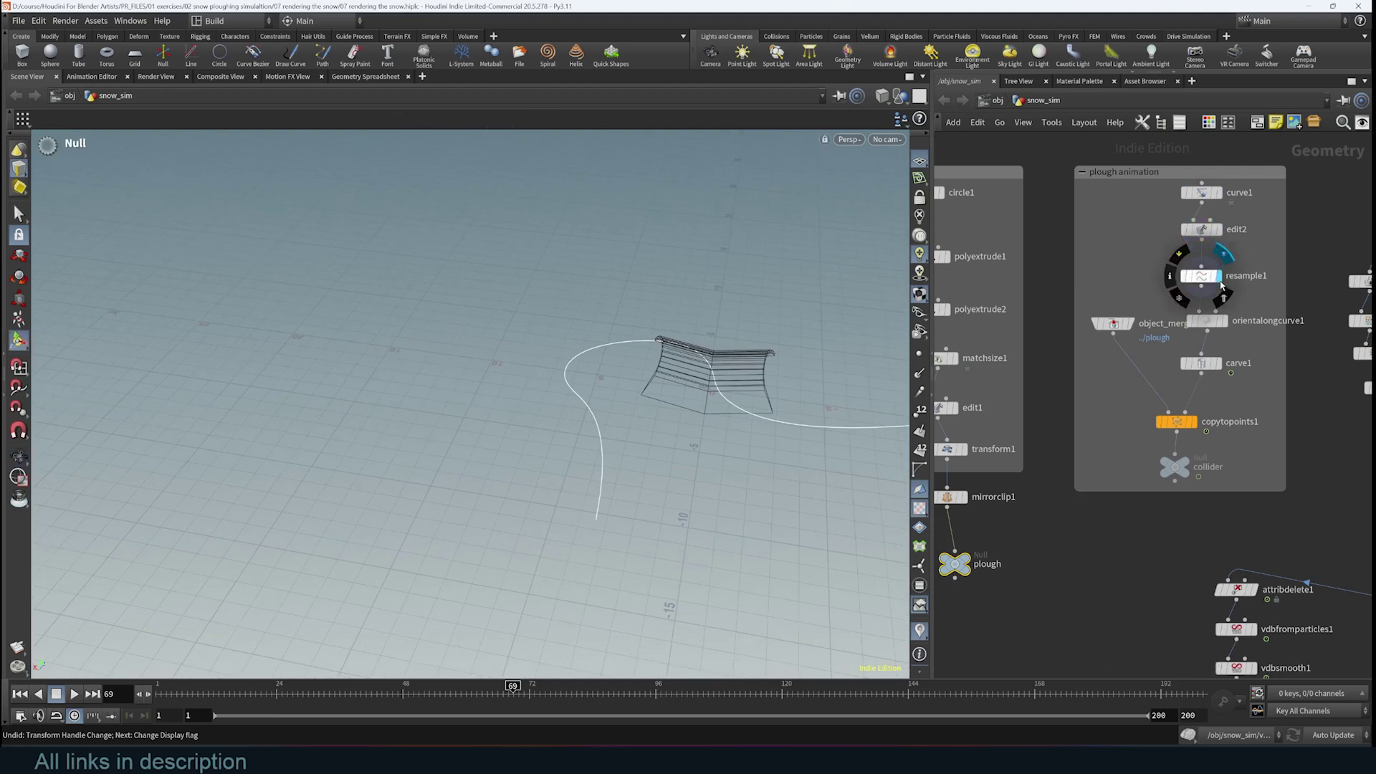
pyautogui.click(1224, 321)
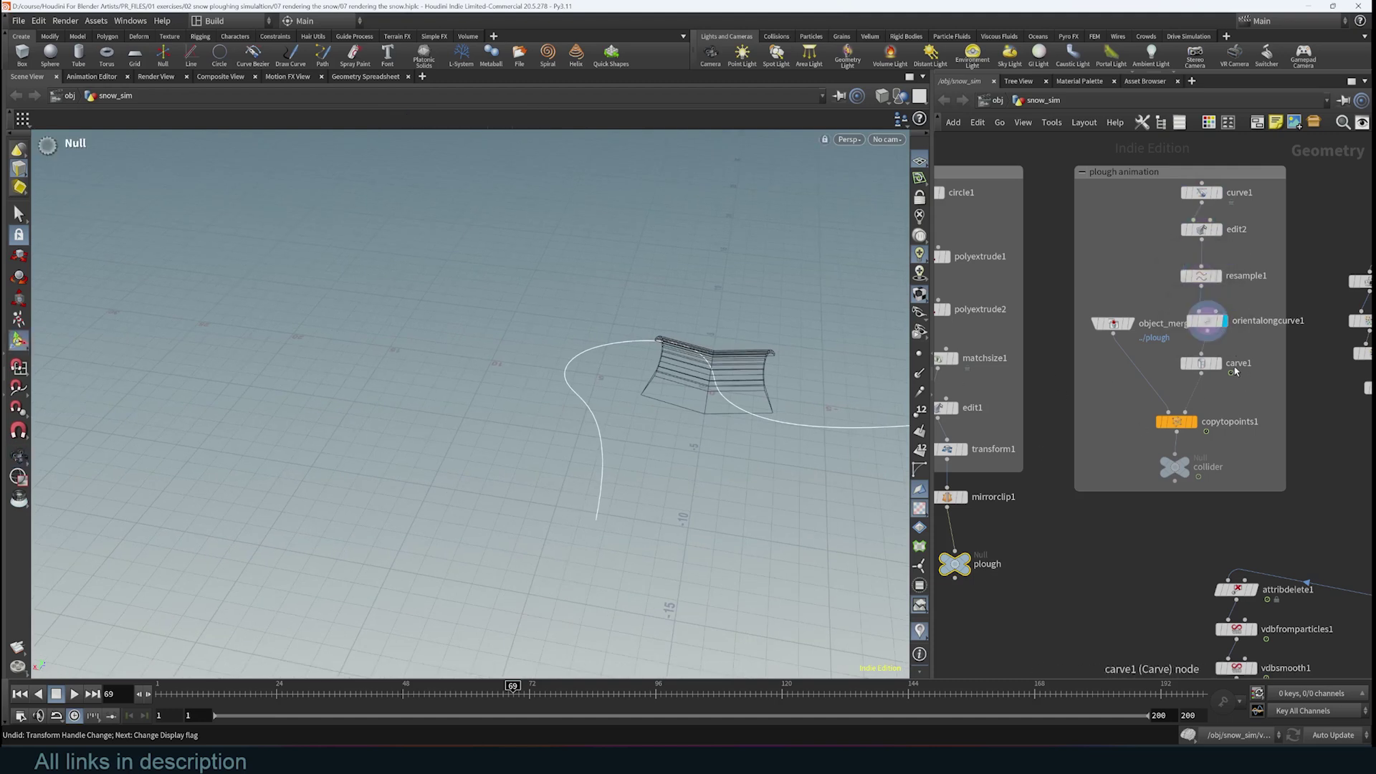
# Step: Display and select copytopoints1, and scrub the timeline to examine the plough travelling along the path
pyautogui.click(1193, 422)
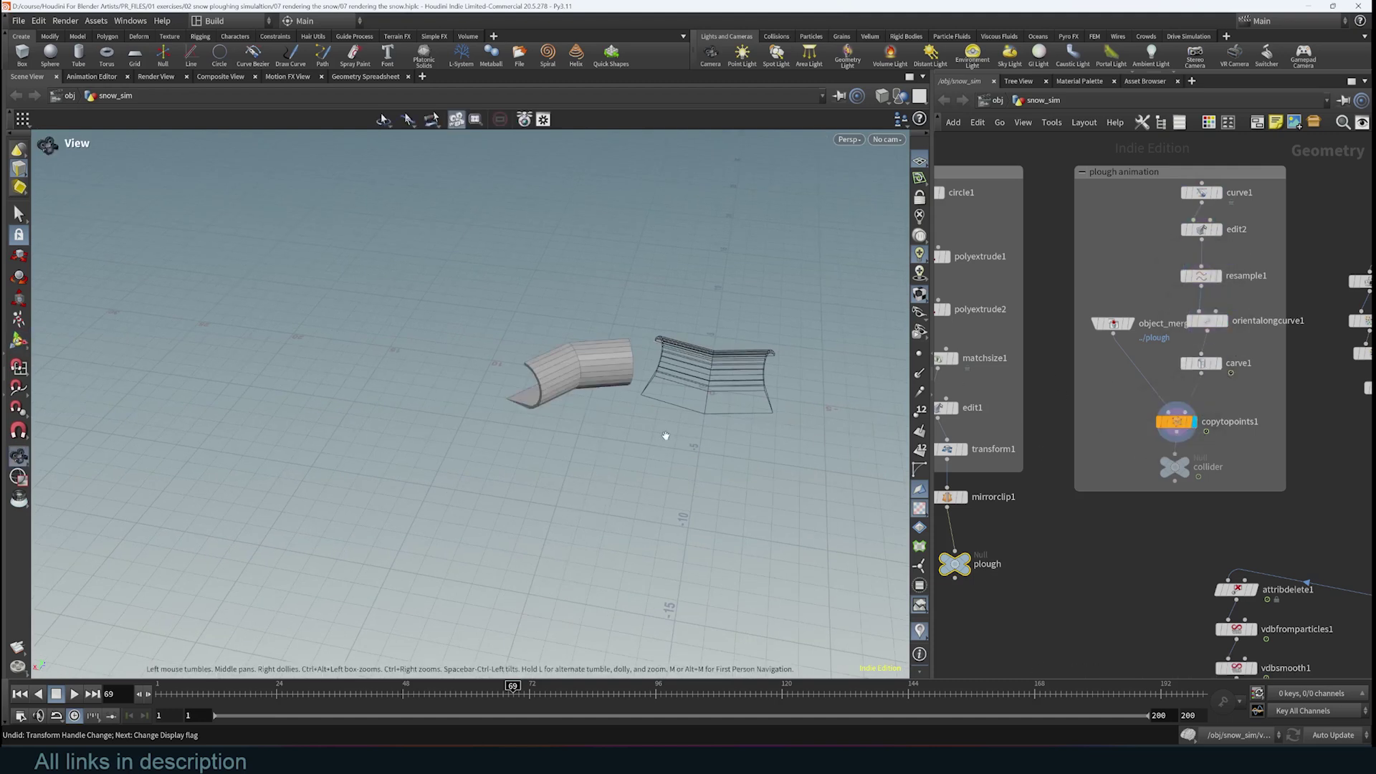
pyautogui.keyDown('alt'); pyautogui.moveTo(666, 436); pyautogui.dragTo(762, 529); pyautogui.keyUp('alt')
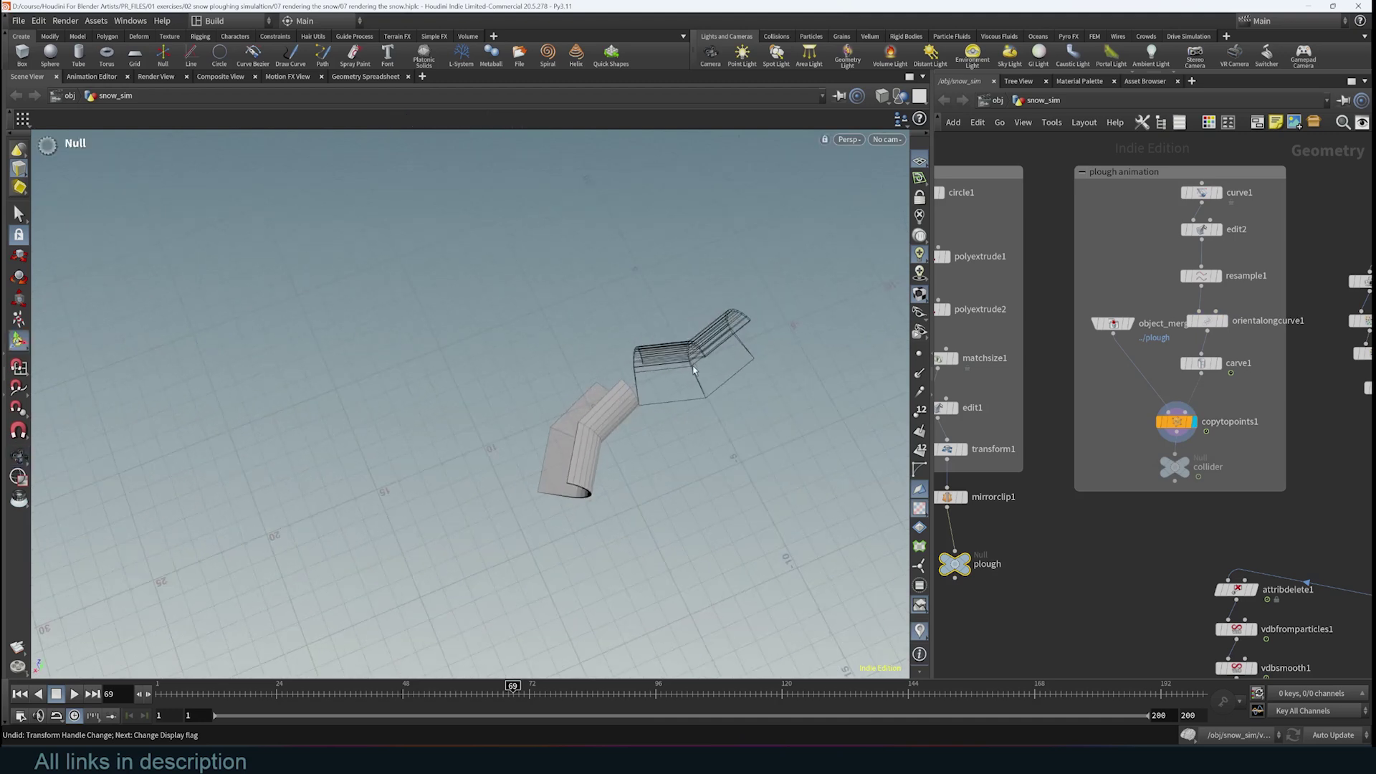
pyautogui.click(1182, 428)
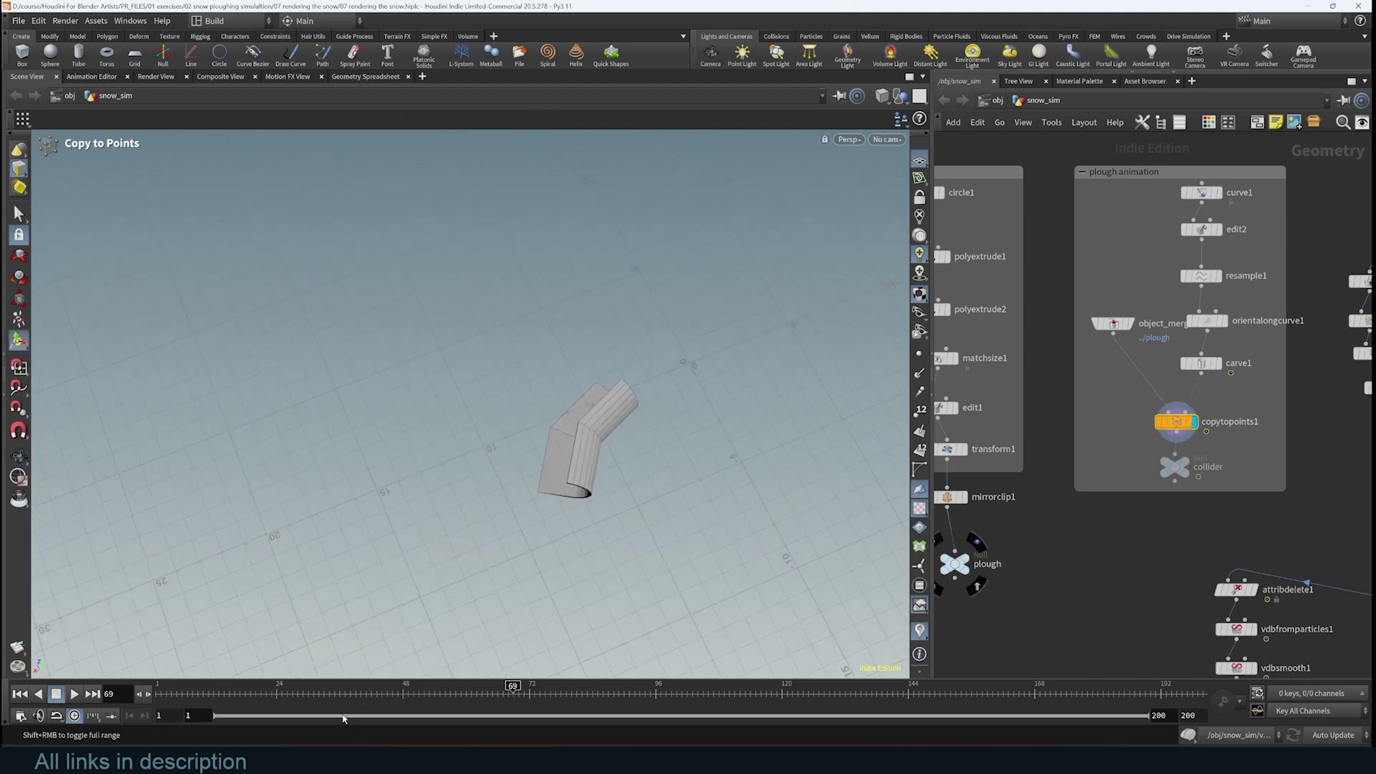
pyautogui.moveTo(513, 685); pyautogui.dragTo(652, 686)
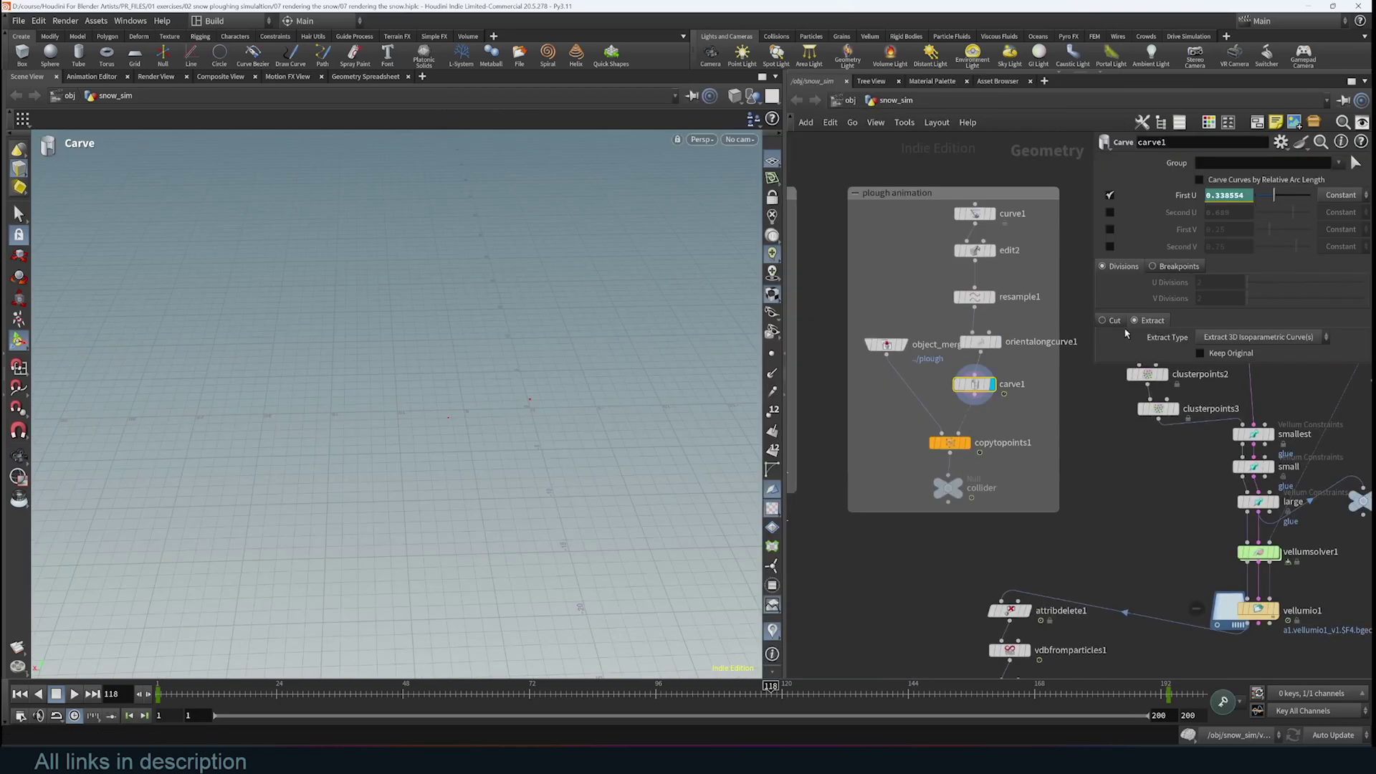
# Step: Try the Cut option on carve1, view the copytopoints1 output with it, and restore the Extract option
pyautogui.click(1103, 321)
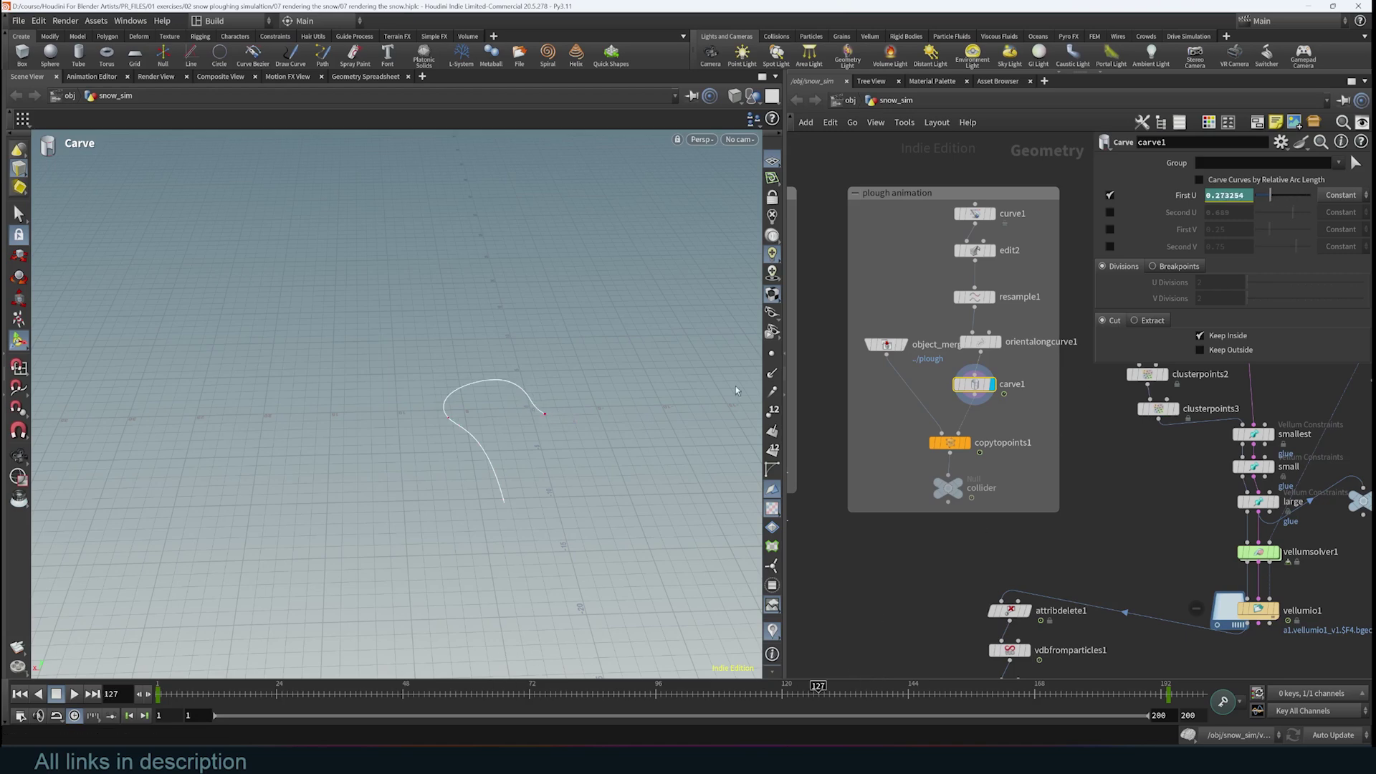
pyautogui.scroll(2, 569, 389)
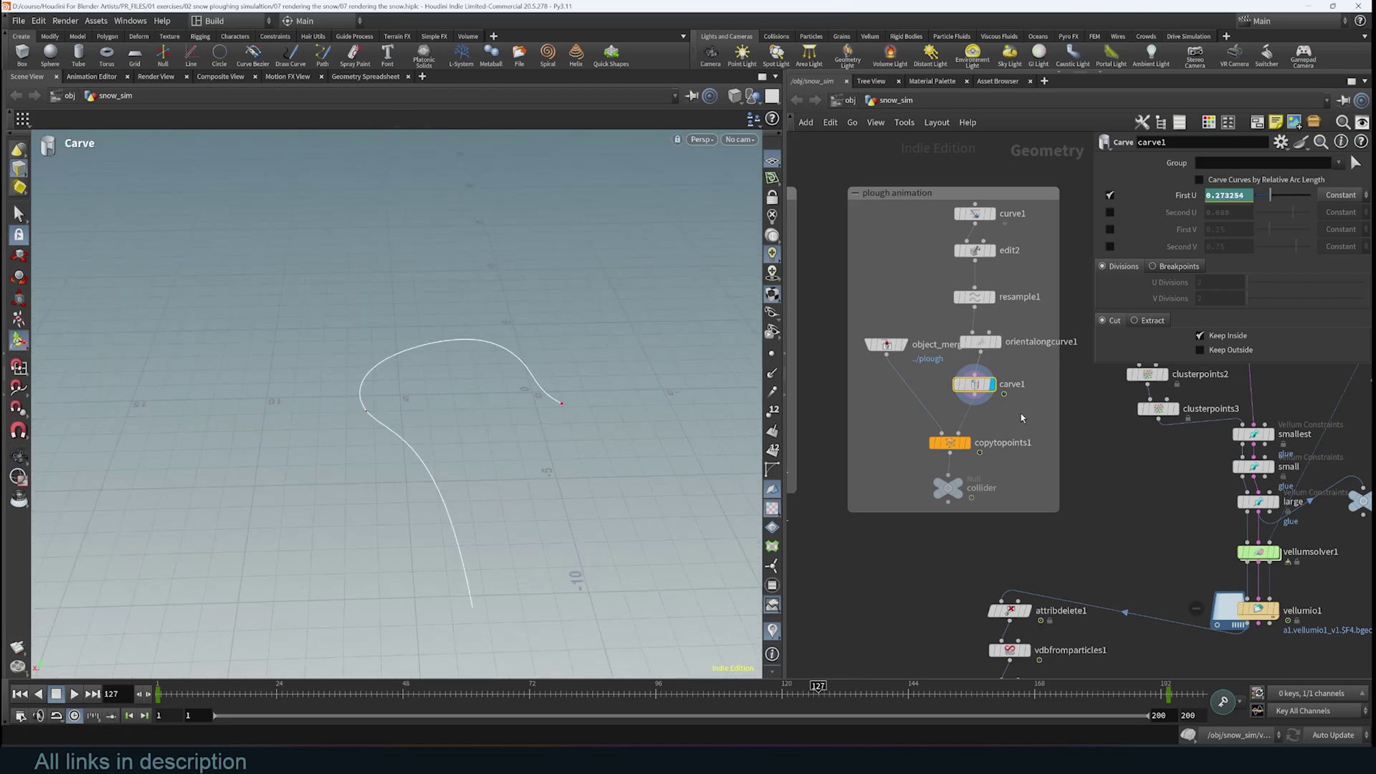
pyautogui.click(966, 442)
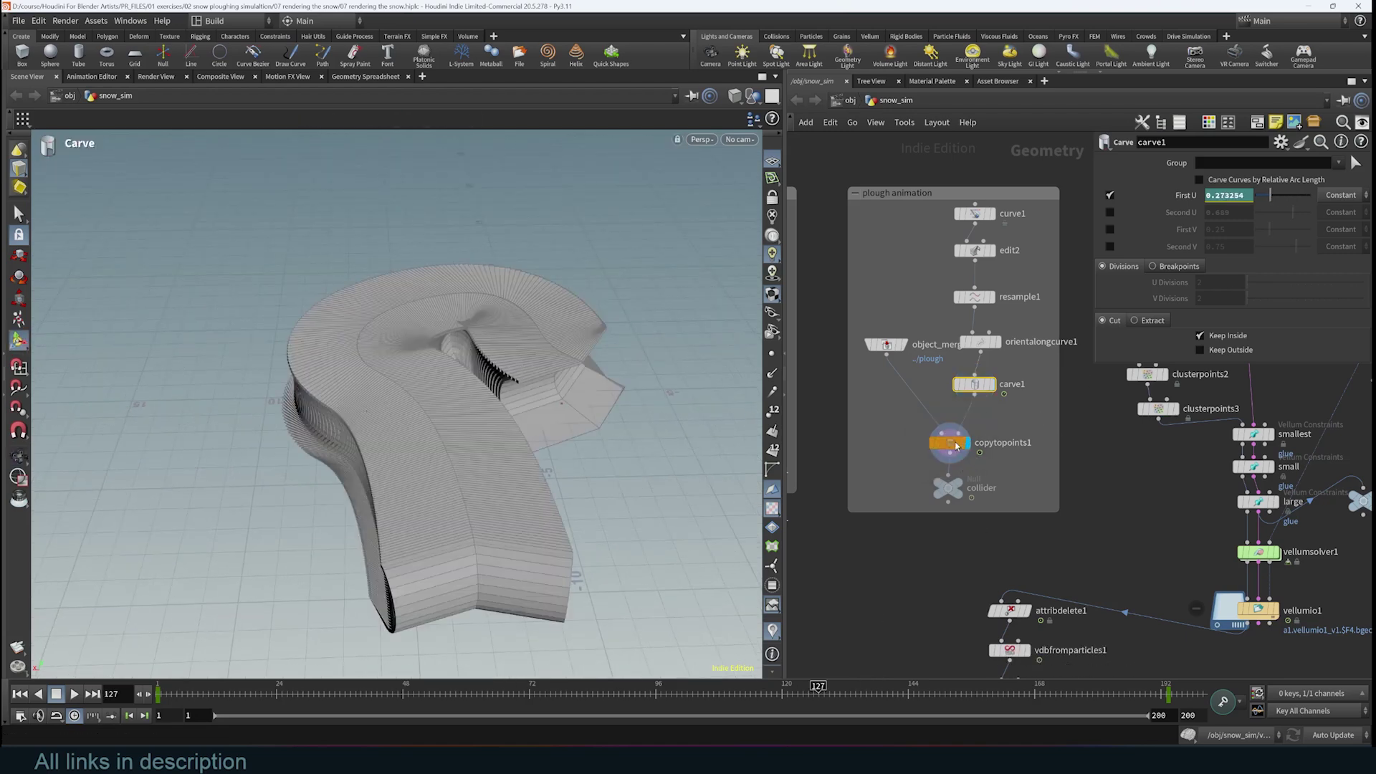
pyautogui.click(1135, 321)
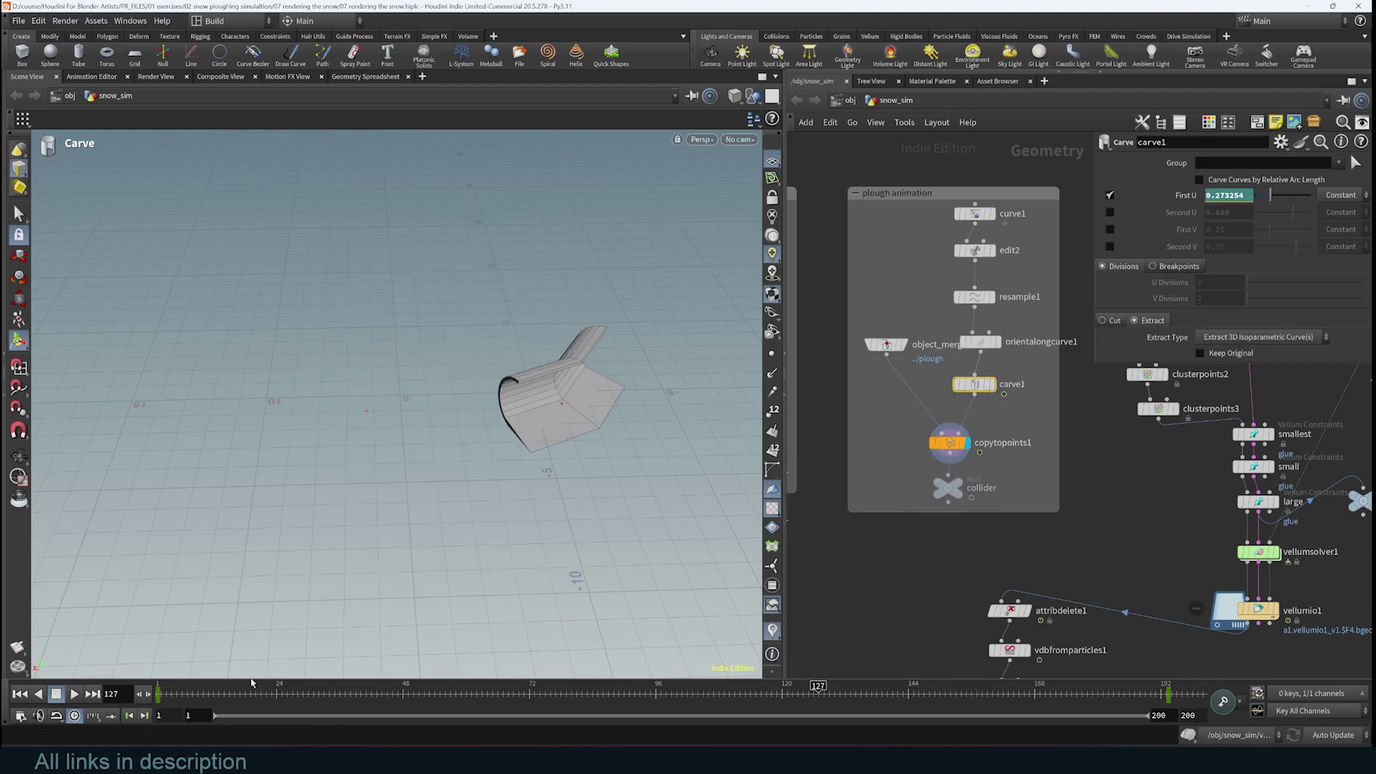
# Step: Scrub the animation to frame 80 to examine the plough's motion, and bring the vellum snow node chain into view
pyautogui.moveTo(170, 691); pyautogui.dragTo(571, 691)
pyautogui.moveTo(945, 487); pyautogui.dragTo(1041, 496, button='middle')
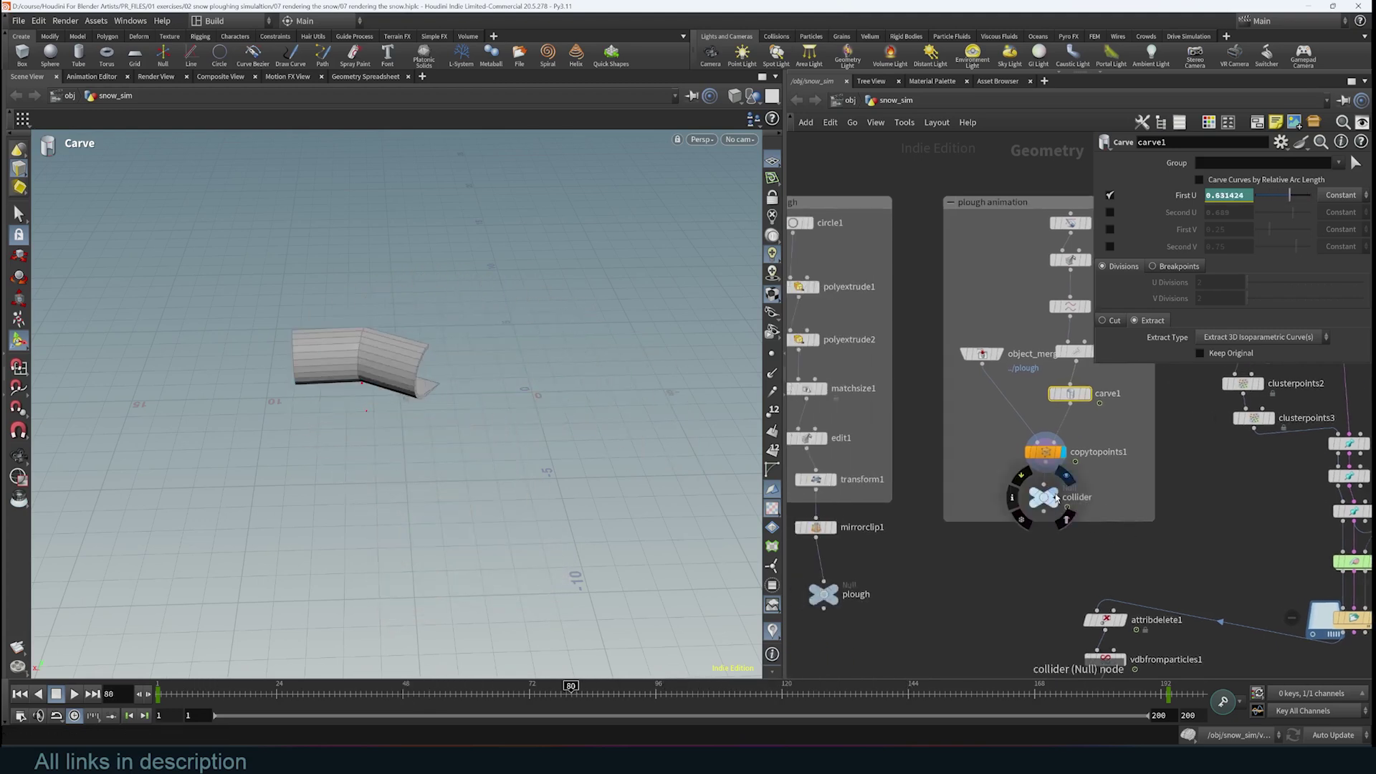
pyautogui.moveTo(995, 304); pyautogui.dragTo(965, 308, button='middle')
pyautogui.scroll(-3, 1000, 384)
pyautogui.moveTo(1132, 474); pyautogui.dragTo(895, 494, button='middle')
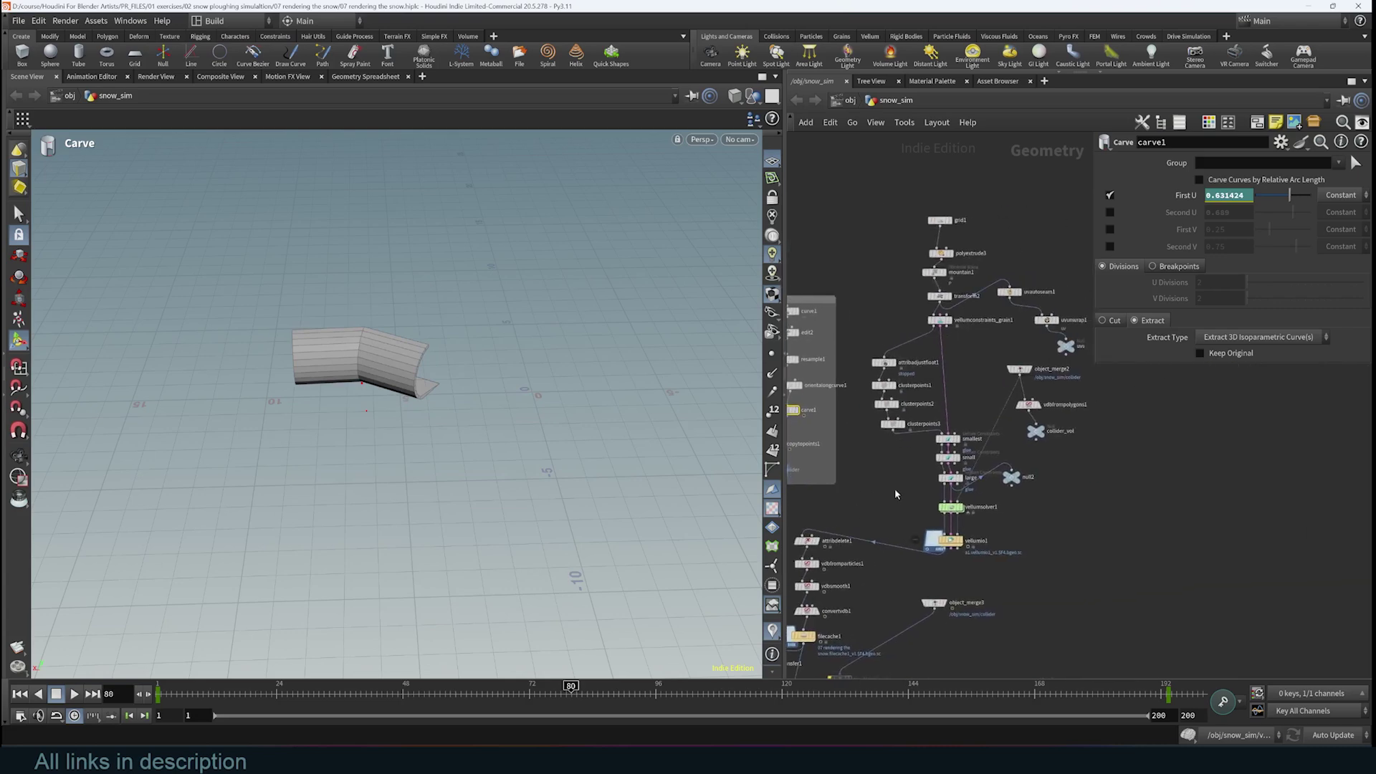
# Step: Duplicate the five snow nodes from the grid through the vellum grain constraints into an empty area beside the original network
pyautogui.moveTo(1104, 452); pyautogui.dragTo(1124, 511, button='middle')
pyautogui.scroll(-3, 1039, 430)
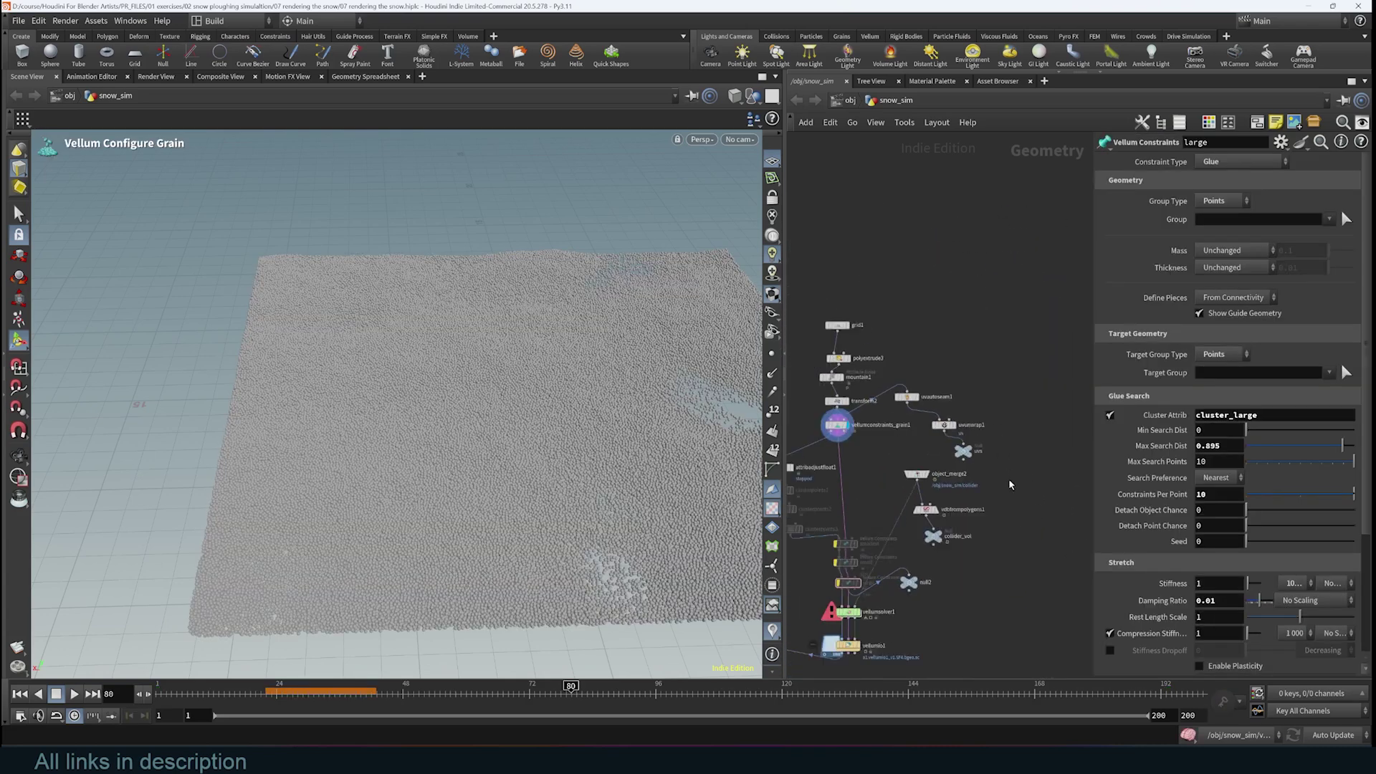
pyautogui.scroll(-1, 1009, 484)
pyautogui.moveTo(1009, 484); pyautogui.dragTo(1047, 424, button='middle')
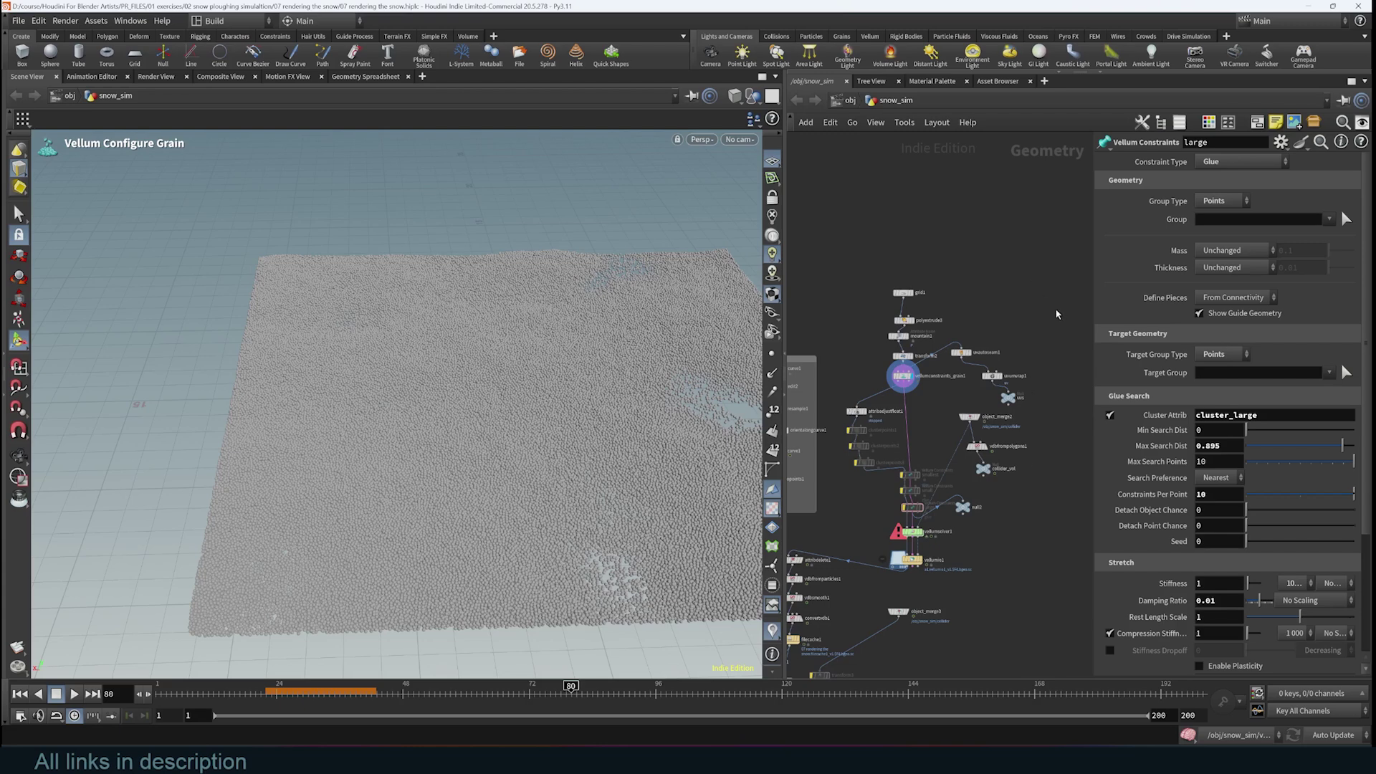
pyautogui.moveTo(1037, 306); pyautogui.dragTo(964, 286, button='middle')
pyautogui.moveTo(871, 231); pyautogui.dragTo(1042, 364)
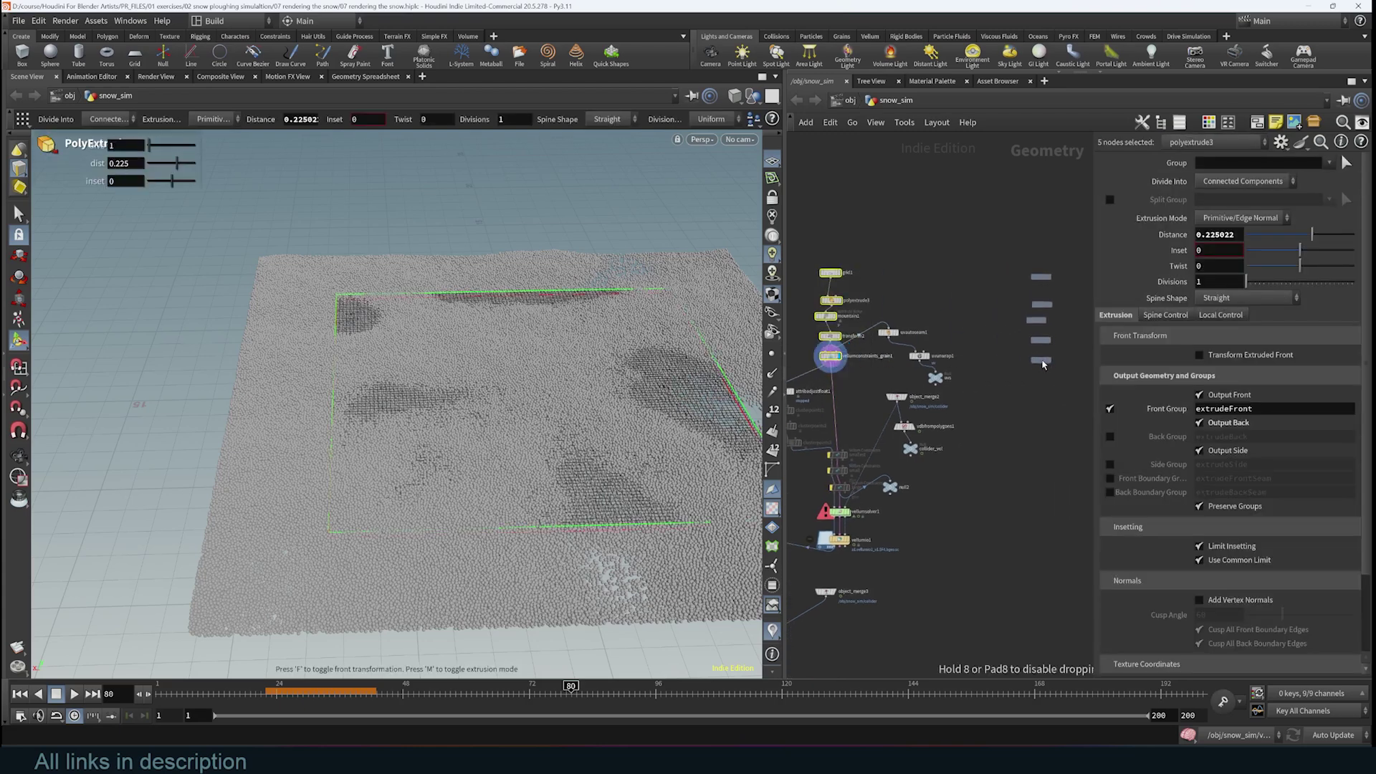
pyautogui.click(1043, 402)
pyautogui.moveTo(1043, 403); pyautogui.dragTo(953, 394, button='middle')
pyautogui.scroll(3, 966, 379)
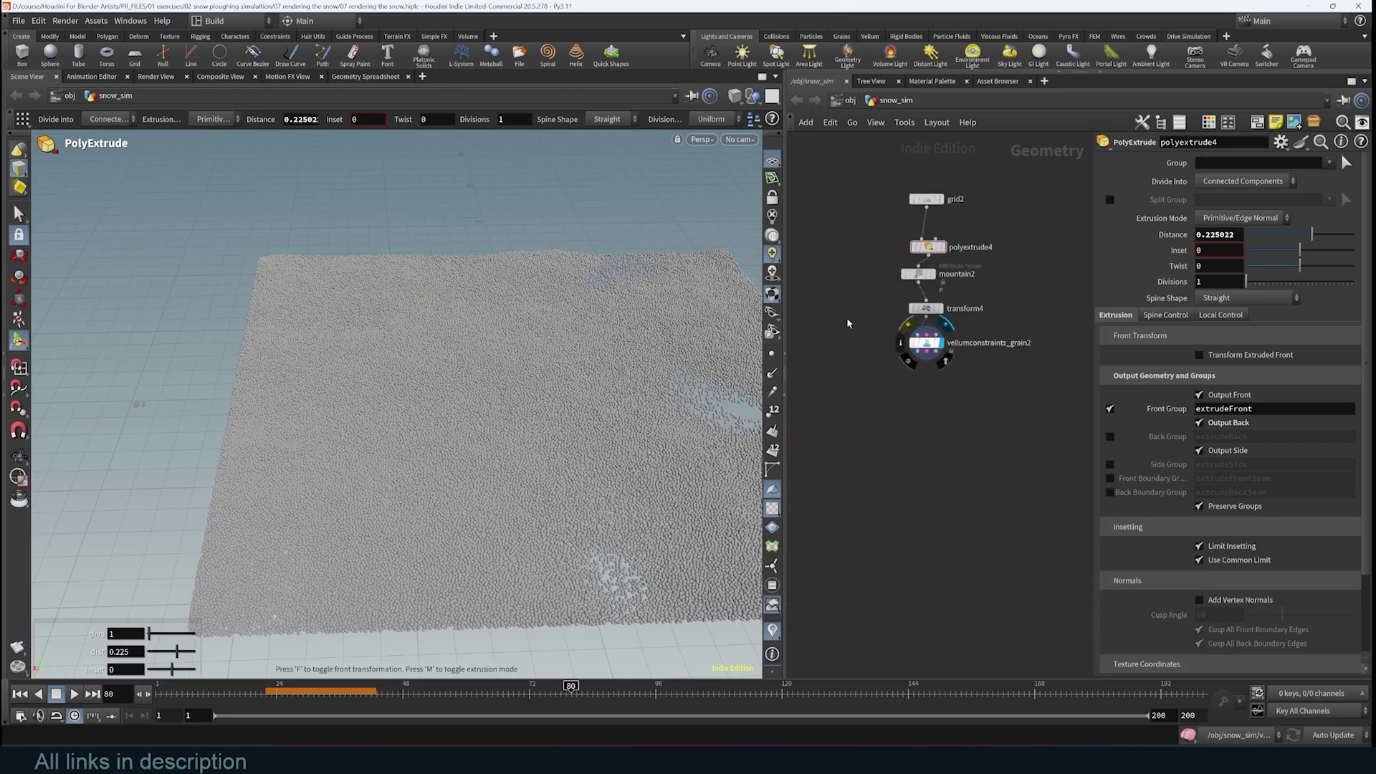
# Step: Add a Vellum Solver node below vellumconstraints_grain2
pyautogui.press('Escape')
pyautogui.moveTo(540, 286); pyautogui.dragTo(337, 300)
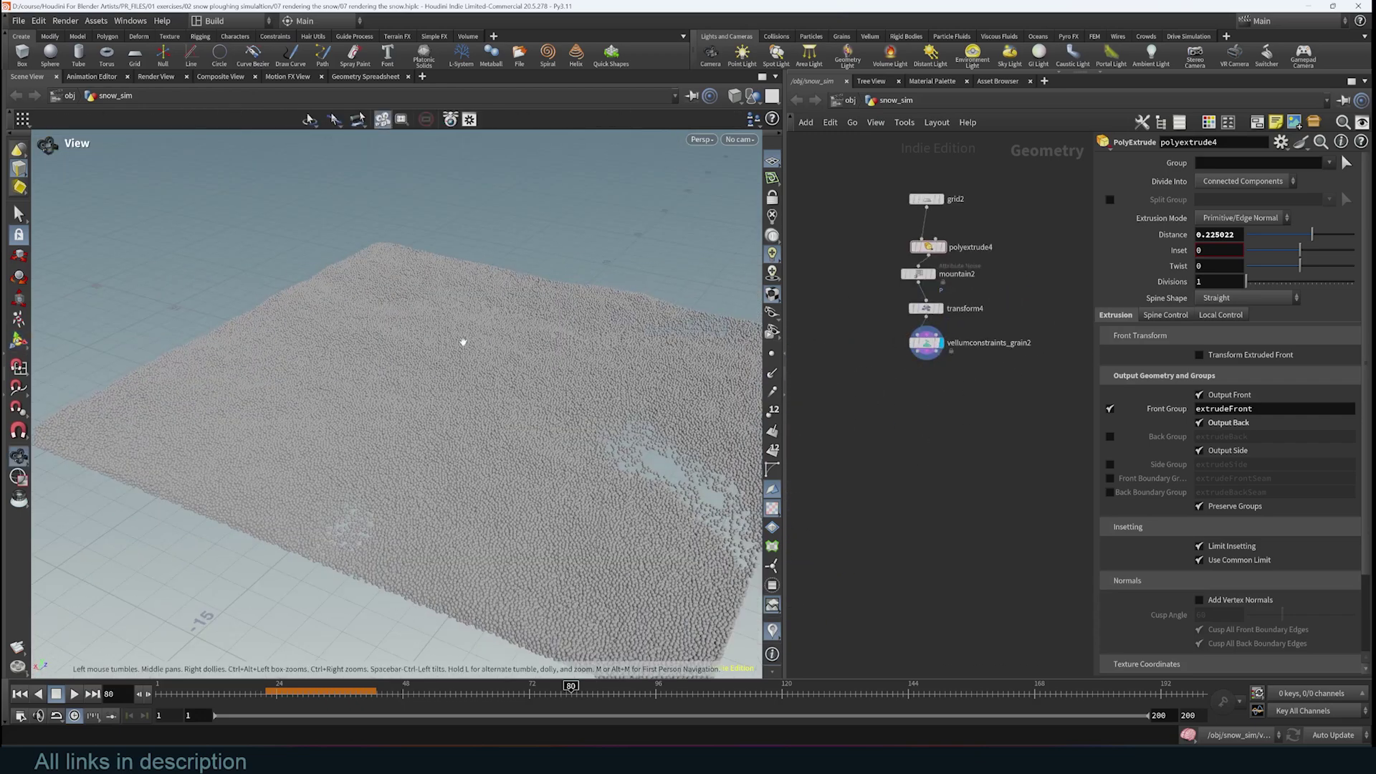
pyautogui.press('Return')
pyautogui.press('Tab')
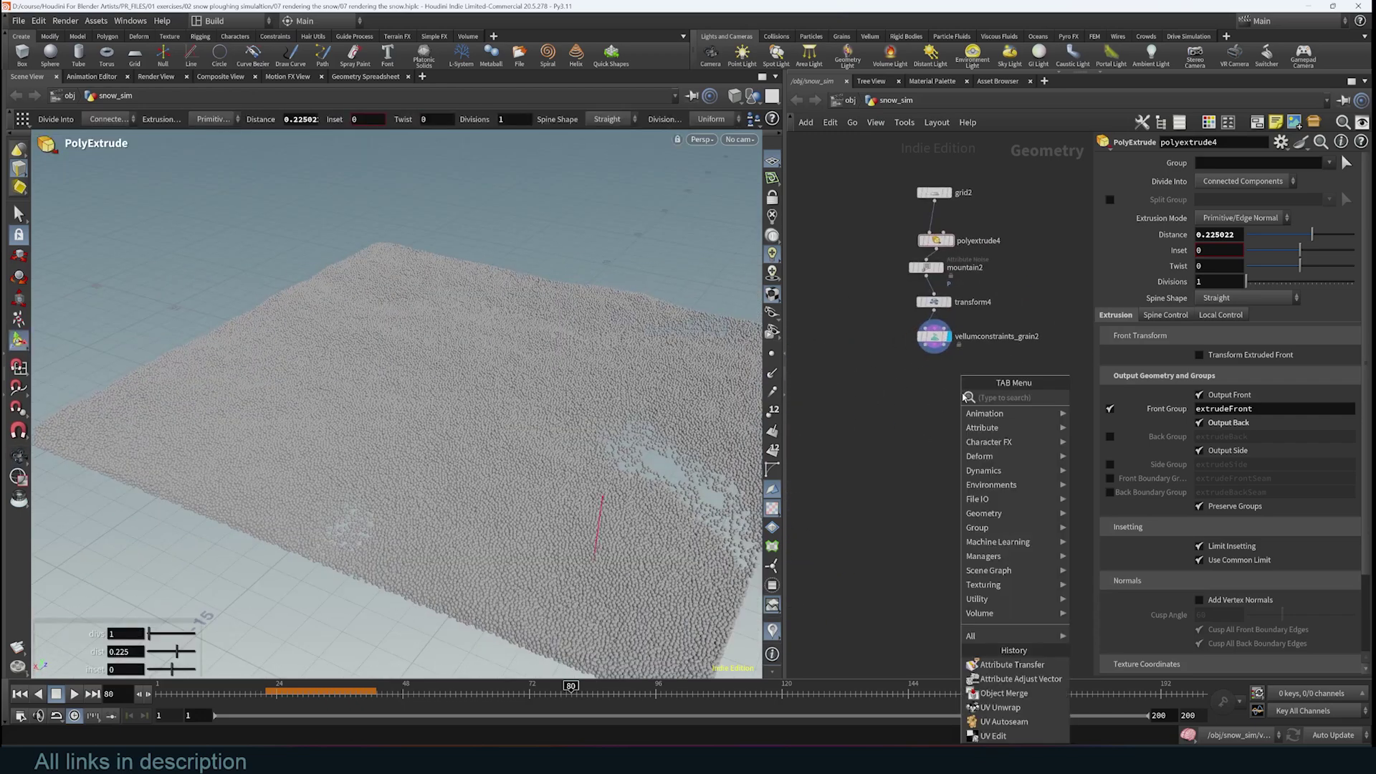
pyautogui.write('vellu')
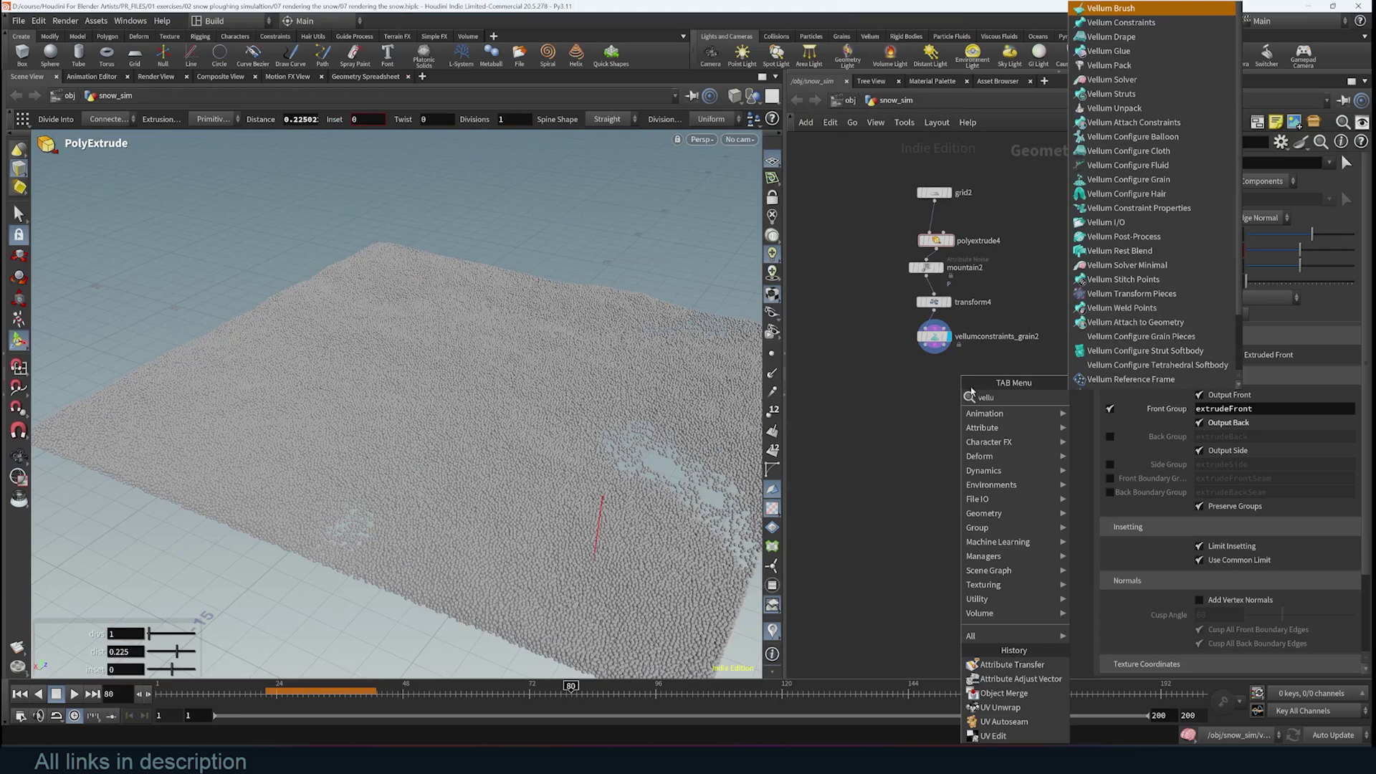
pyautogui.click(1079, 150)
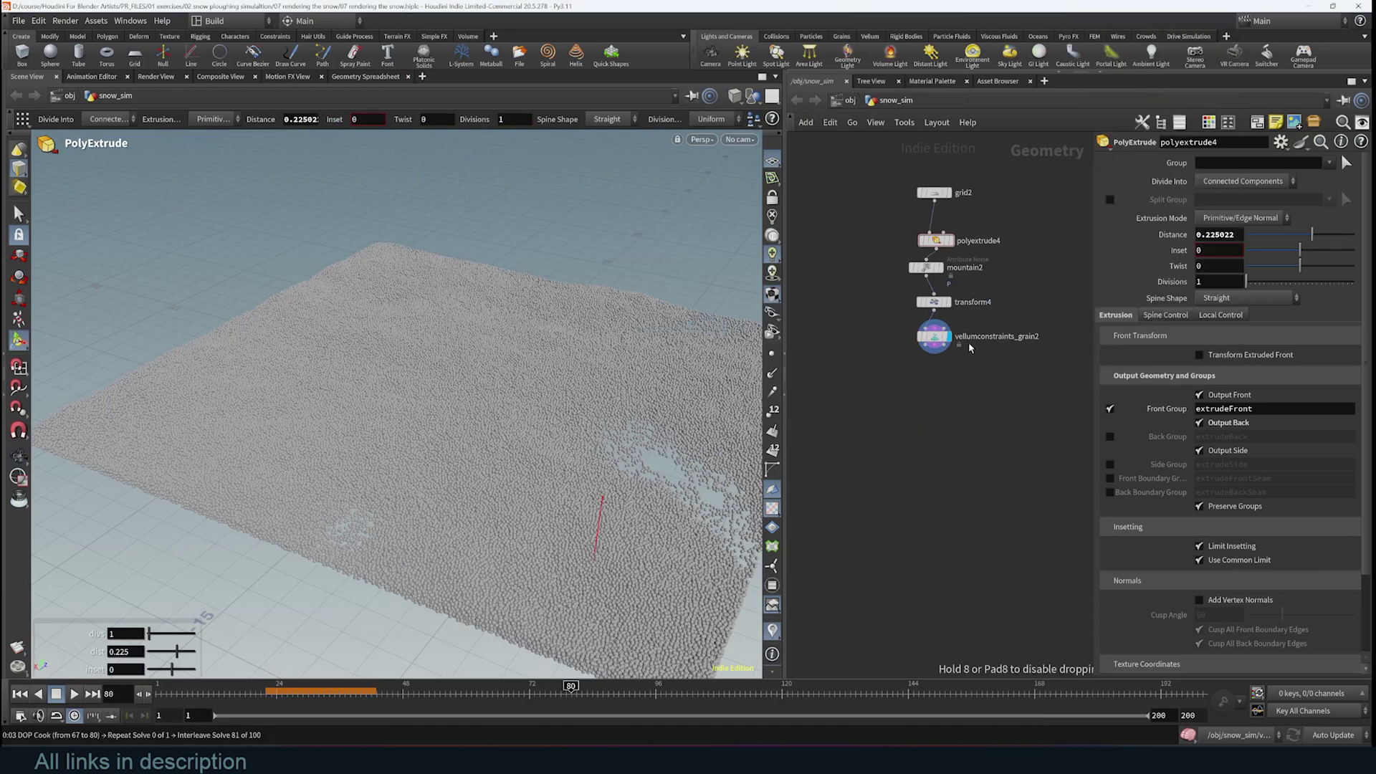
pyautogui.click(924, 422)
# Step: Wire the grain node's outputs into the matching inputs of vellumsolver2, display the solver, and enable its Ground Position
pyautogui.scroll(2, 966, 406)
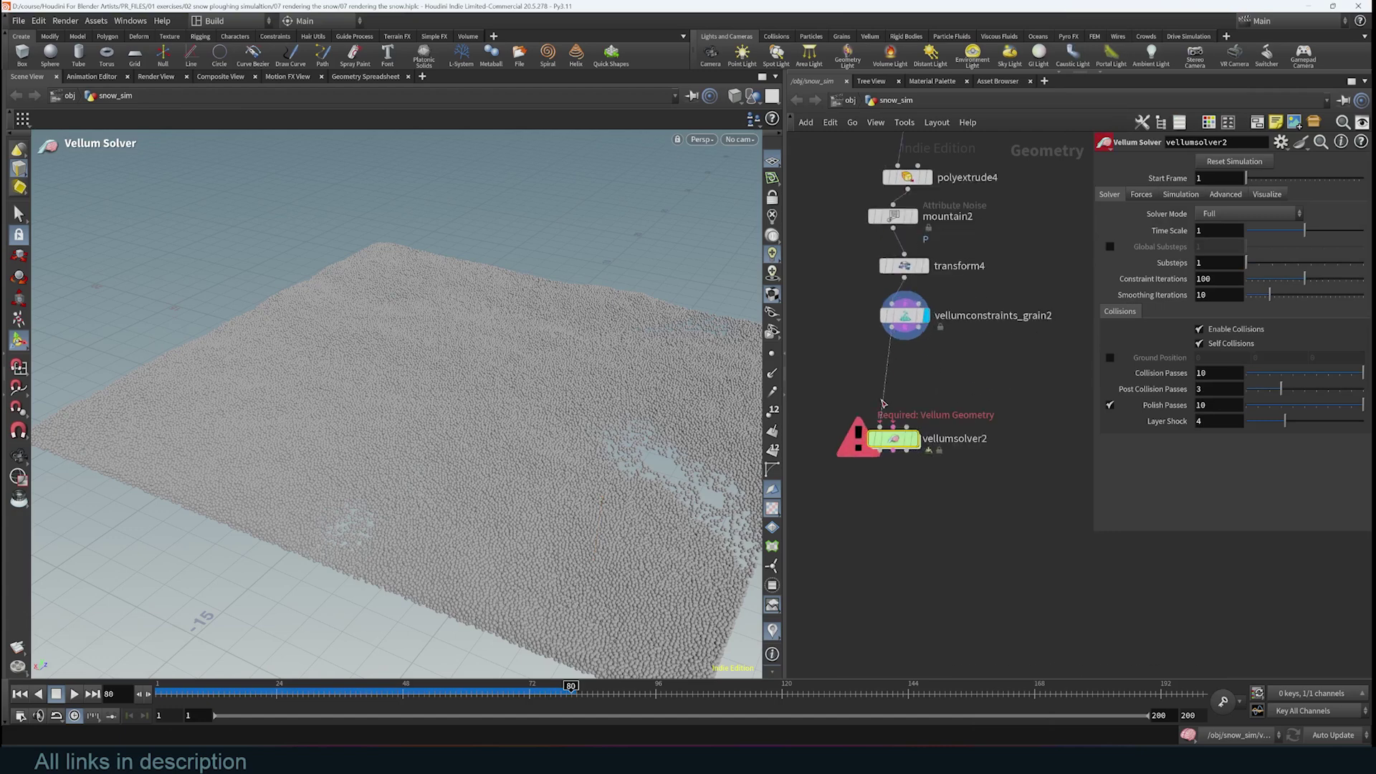
pyautogui.click(882, 404)
pyautogui.moveTo(904, 377); pyautogui.dragTo(921, 408)
pyautogui.click(937, 406)
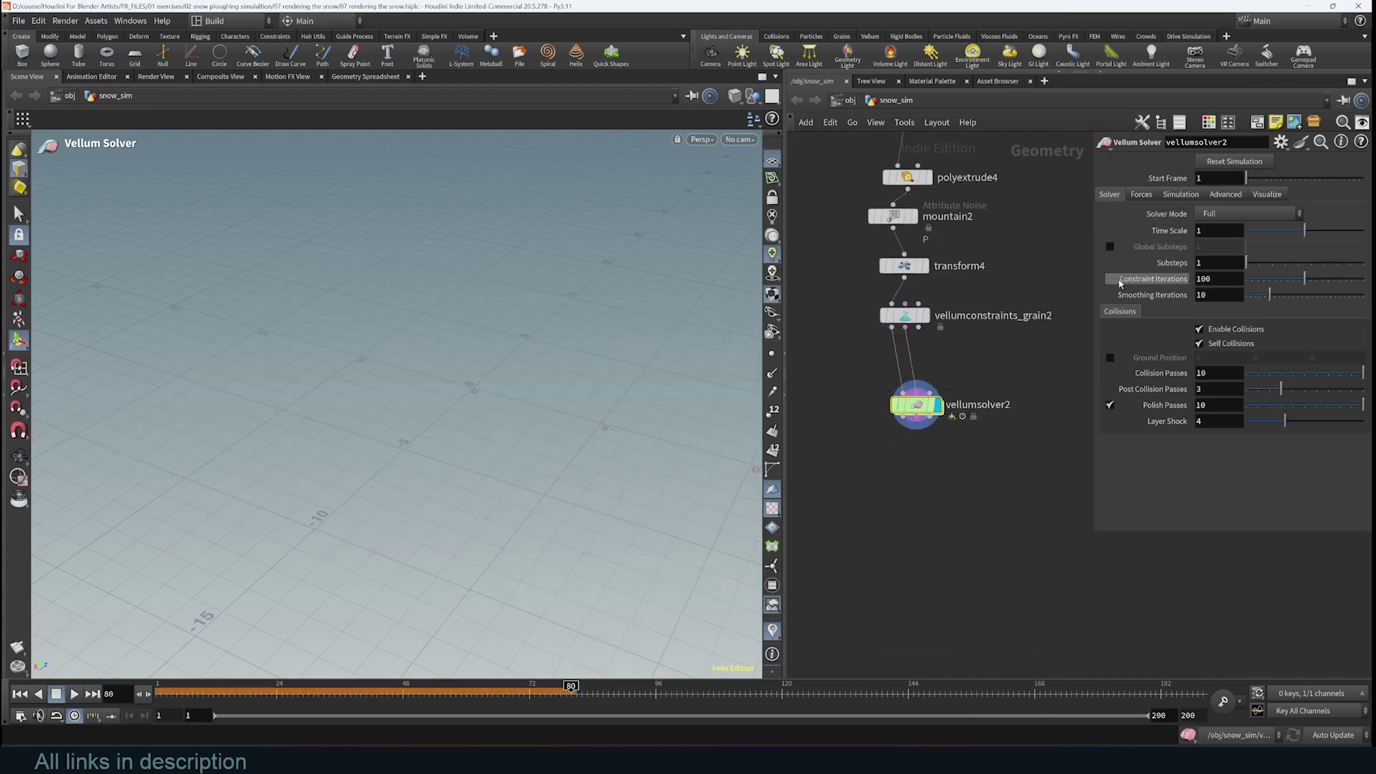
pyautogui.click(1109, 357)
# Step: Duplicate the collider's object merge node beside the new chain and connect it to the collision input of vellumsolver2
pyautogui.scroll(-5, 1003, 367)
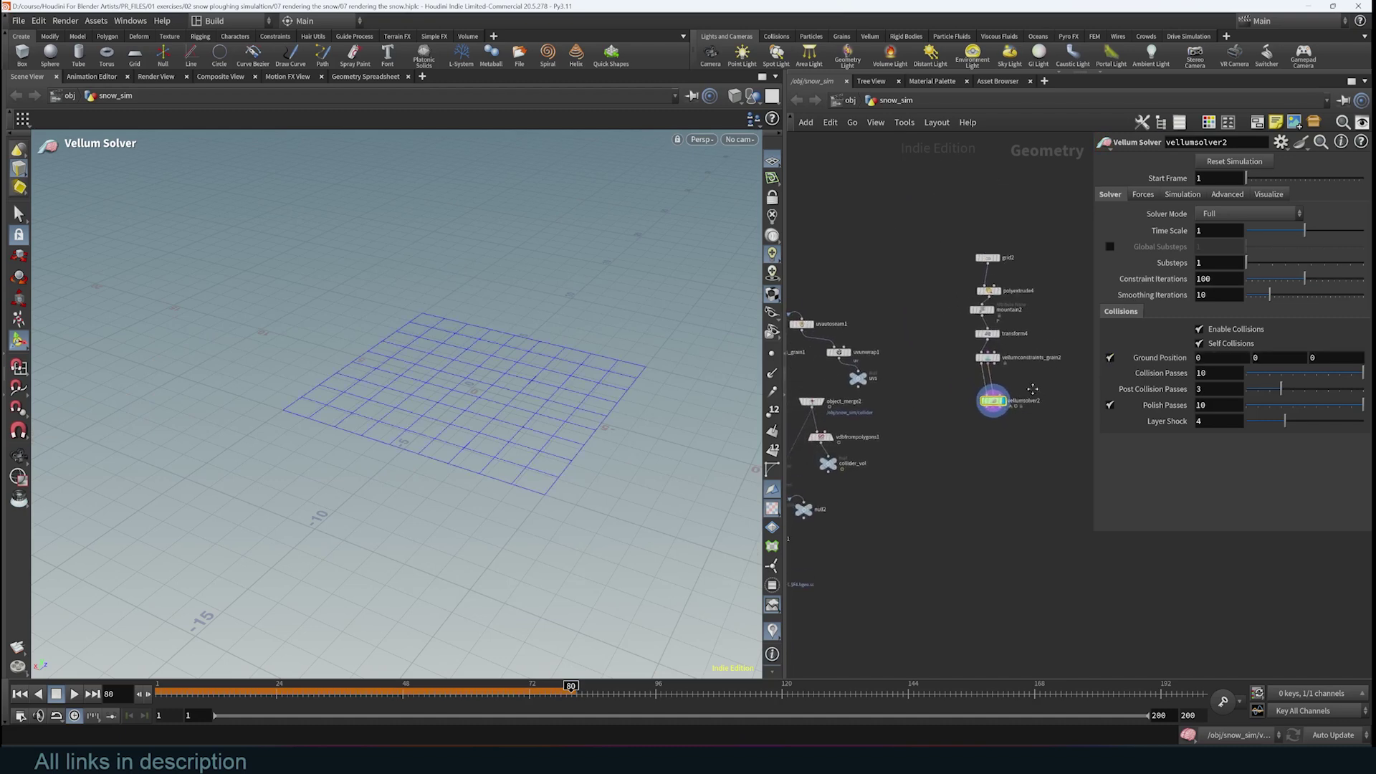
pyautogui.scroll(-1, 1001, 385)
pyautogui.moveTo(1001, 386); pyautogui.dragTo(892, 414, button='middle')
pyautogui.keyDown('alt'); pyautogui.moveTo(817, 445); pyautogui.dragTo(924, 463); pyautogui.keyUp('alt')
pyautogui.scroll(3, 1043, 423)
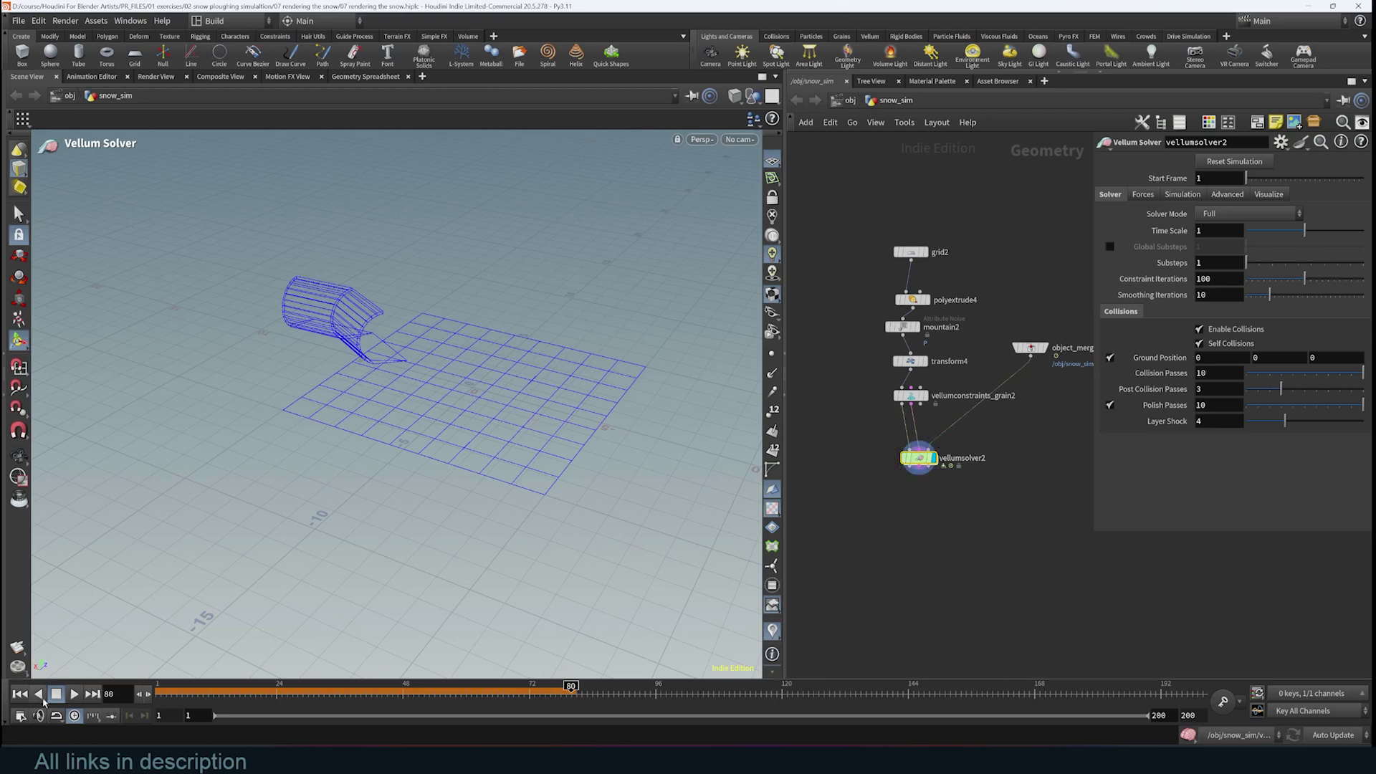
# Step: Play the vellum simulation from frame 1 to examine how the plough pushes the grains, and stop the playback
pyautogui.click(22, 694)
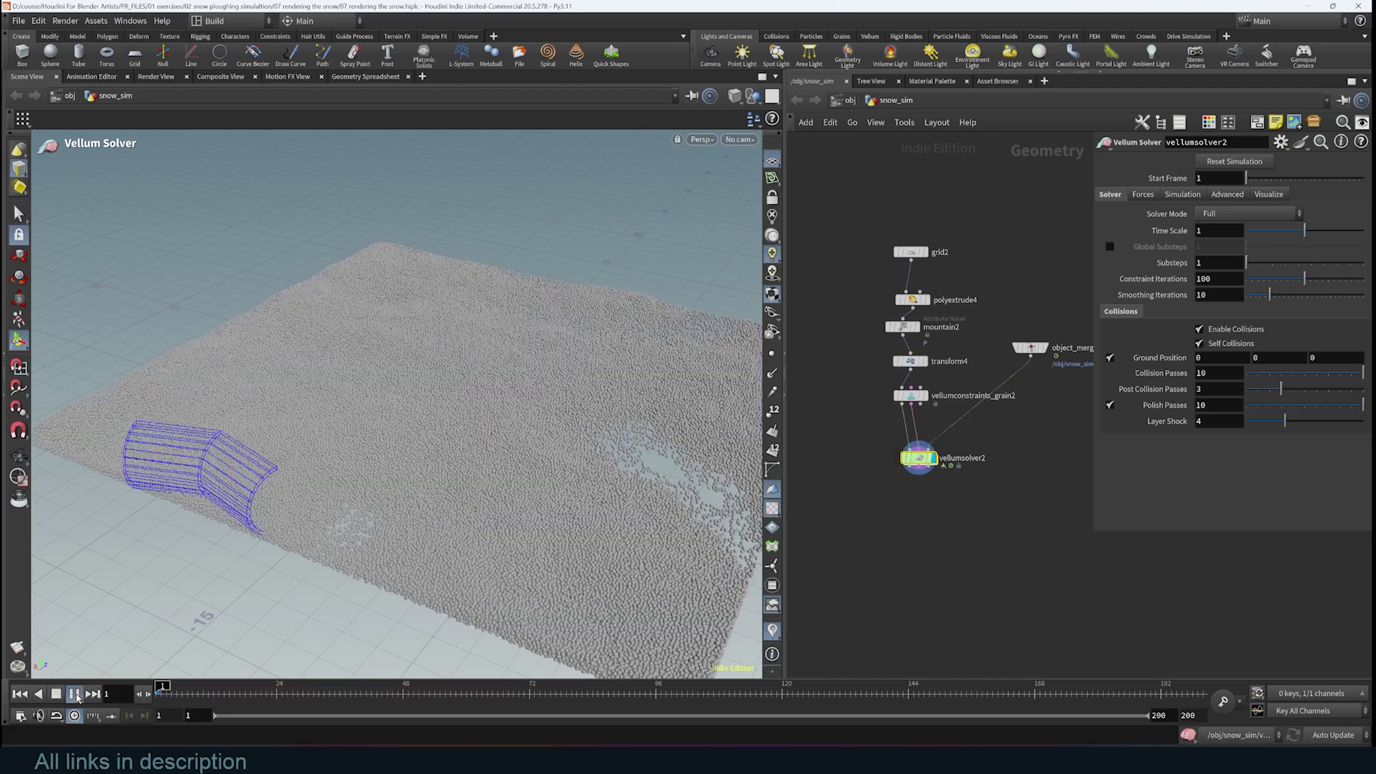
pyautogui.press('alt')
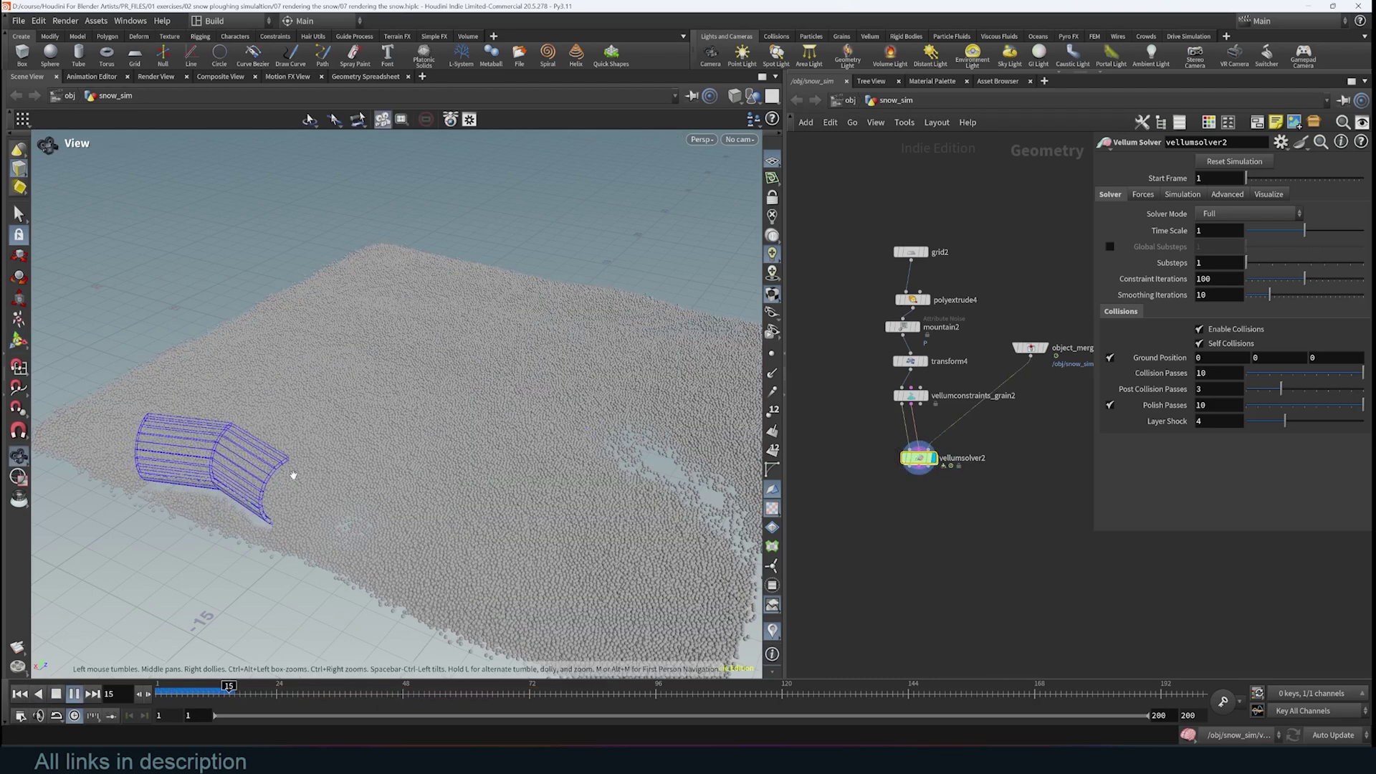
pyautogui.keyDown('alt'); pyautogui.moveTo(347, 406); pyautogui.dragTo(260, 374); pyautogui.keyUp('alt')
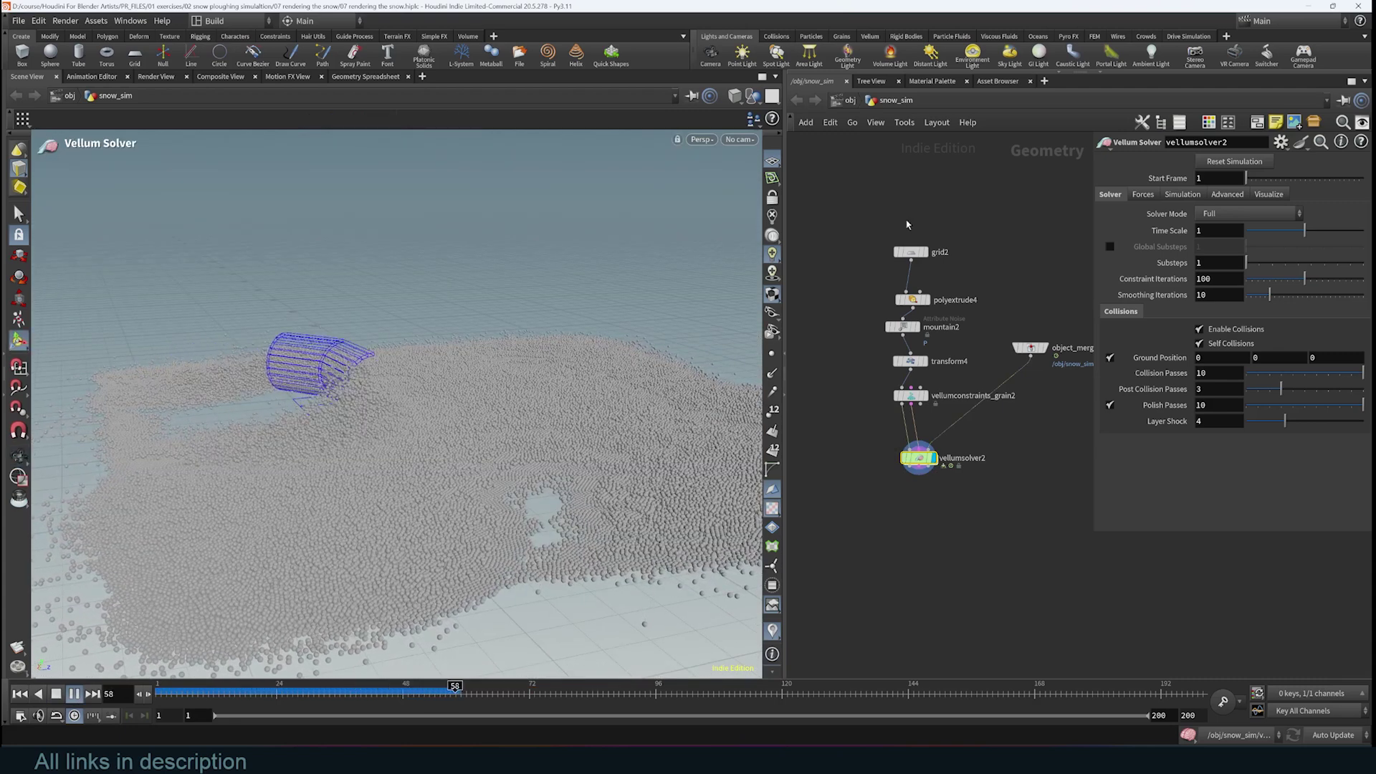
pyautogui.click(57, 693)
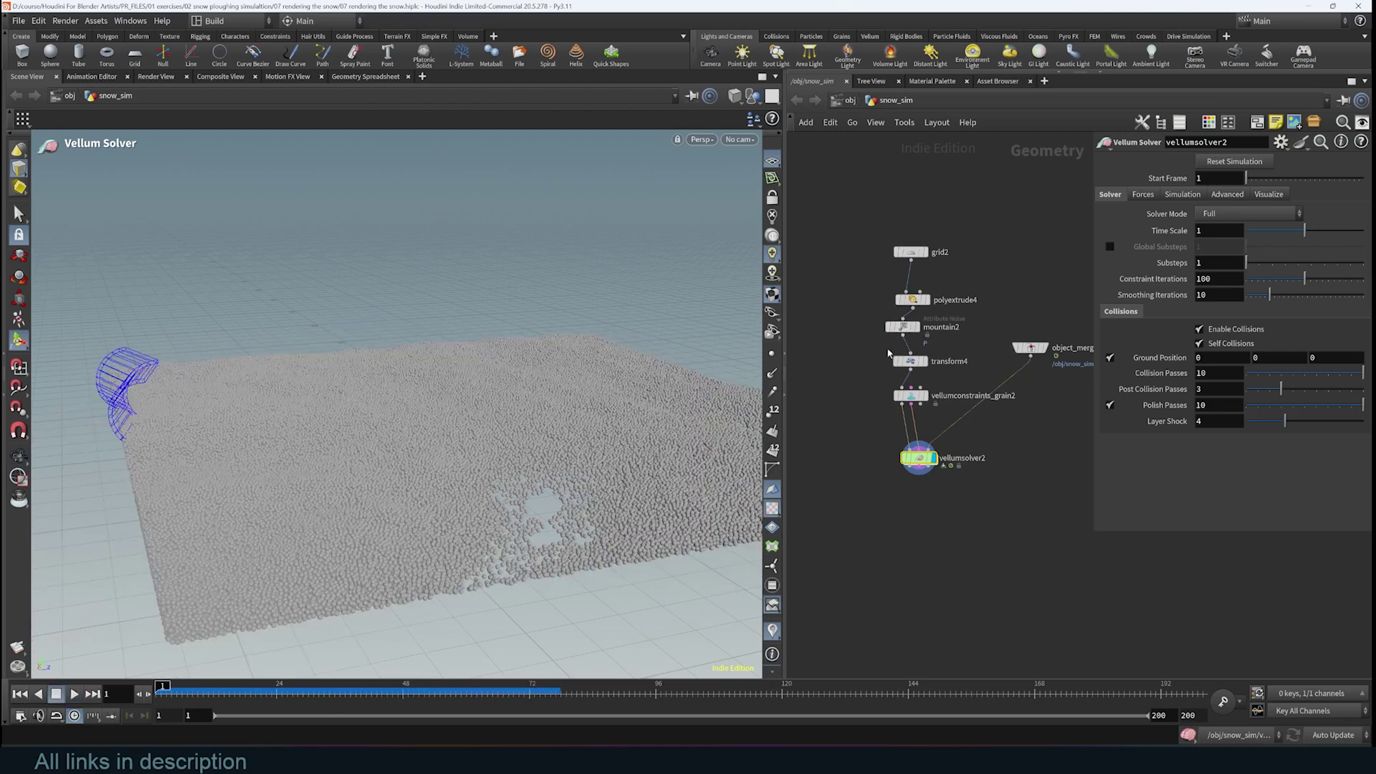
# Step: Display grid2, polyextrude4 and mountain2 in turn to examine how the snow slab is built
pyautogui.scroll(2, 951, 355)
pyautogui.click(921, 232)
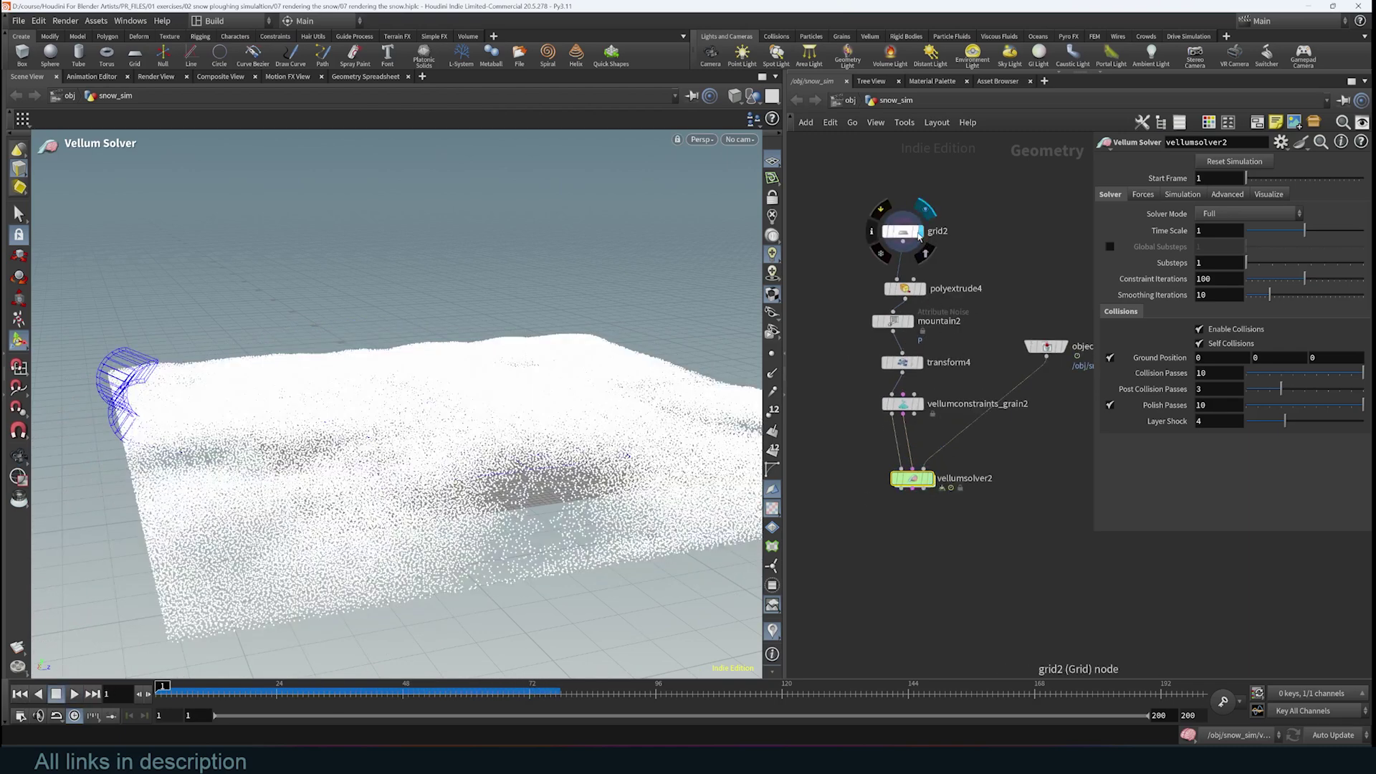
pyautogui.keyDown('alt'); pyautogui.moveTo(444, 402); pyautogui.dragTo(631, 387); pyautogui.keyUp('alt')
pyautogui.click(908, 237)
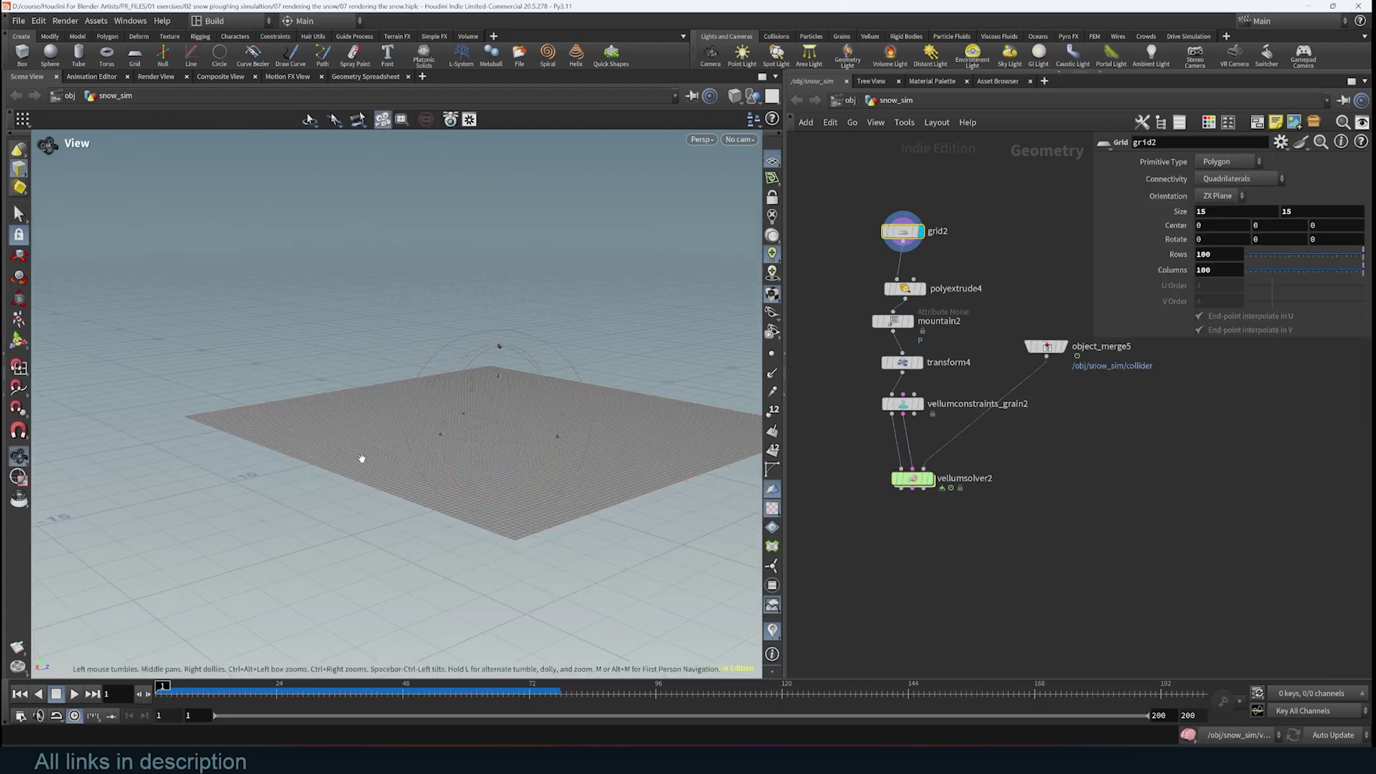
pyautogui.press('Return')
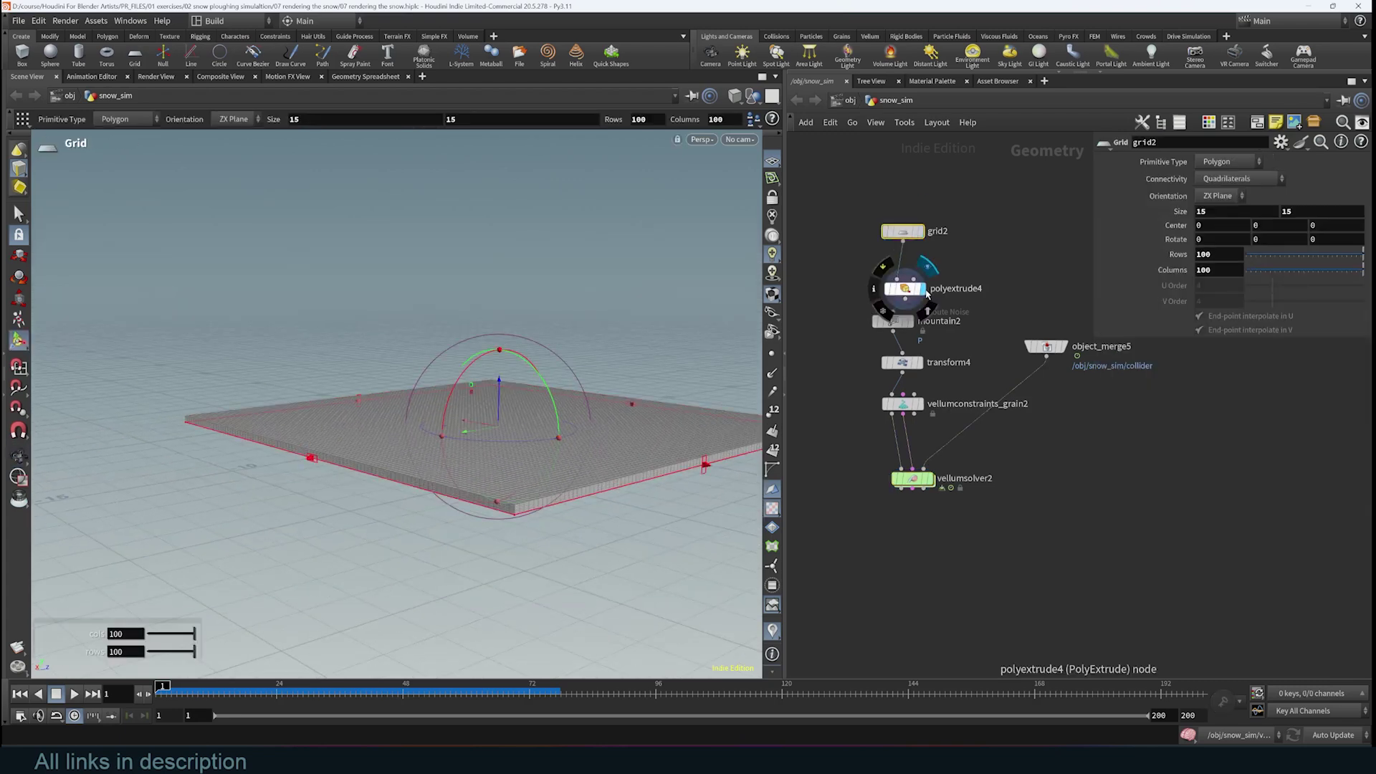
pyautogui.click(912, 323)
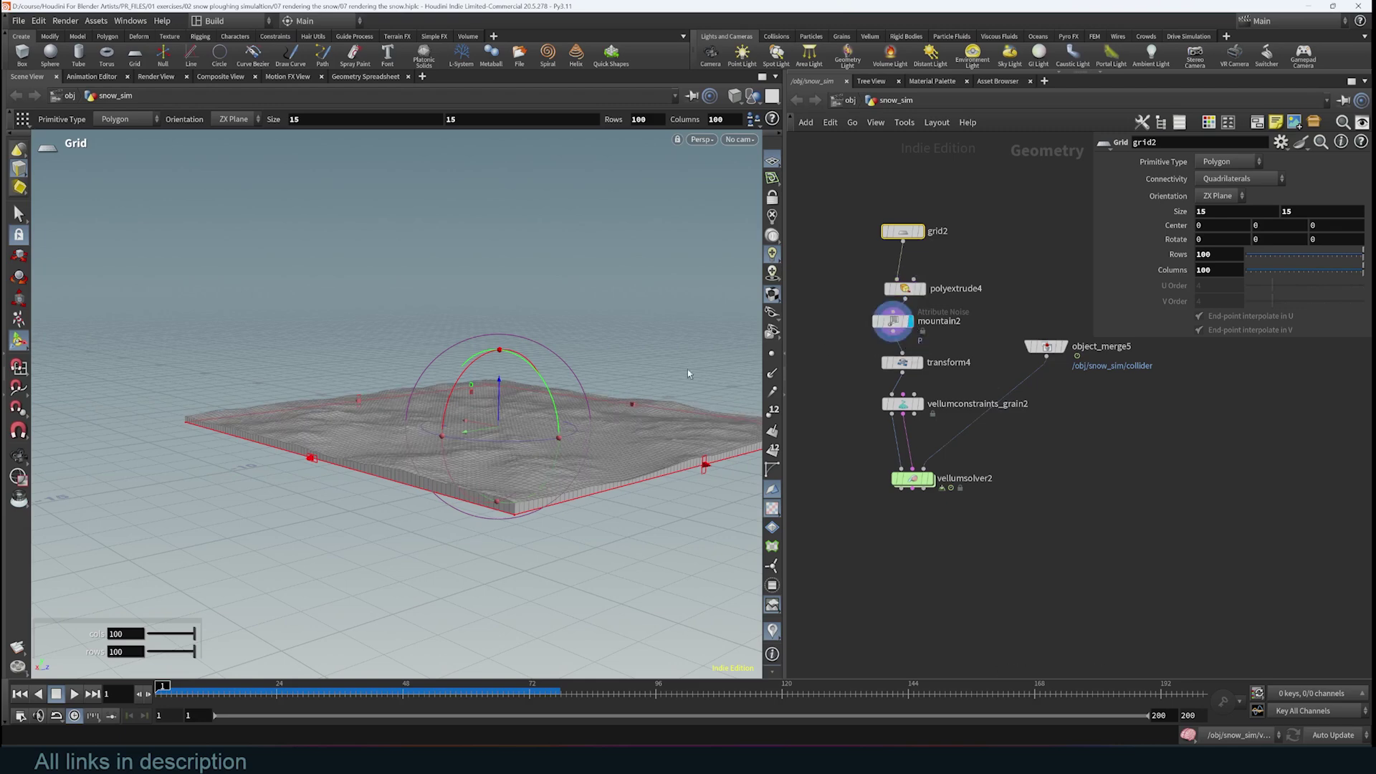
# Step: Examine the mountain2 surface from the side, and display transform4 to compare the scaled slab
pyautogui.press('Escape')
pyautogui.moveTo(563, 508); pyautogui.dragTo(354, 353)
pyautogui.press('Return')
pyautogui.press('Escape')
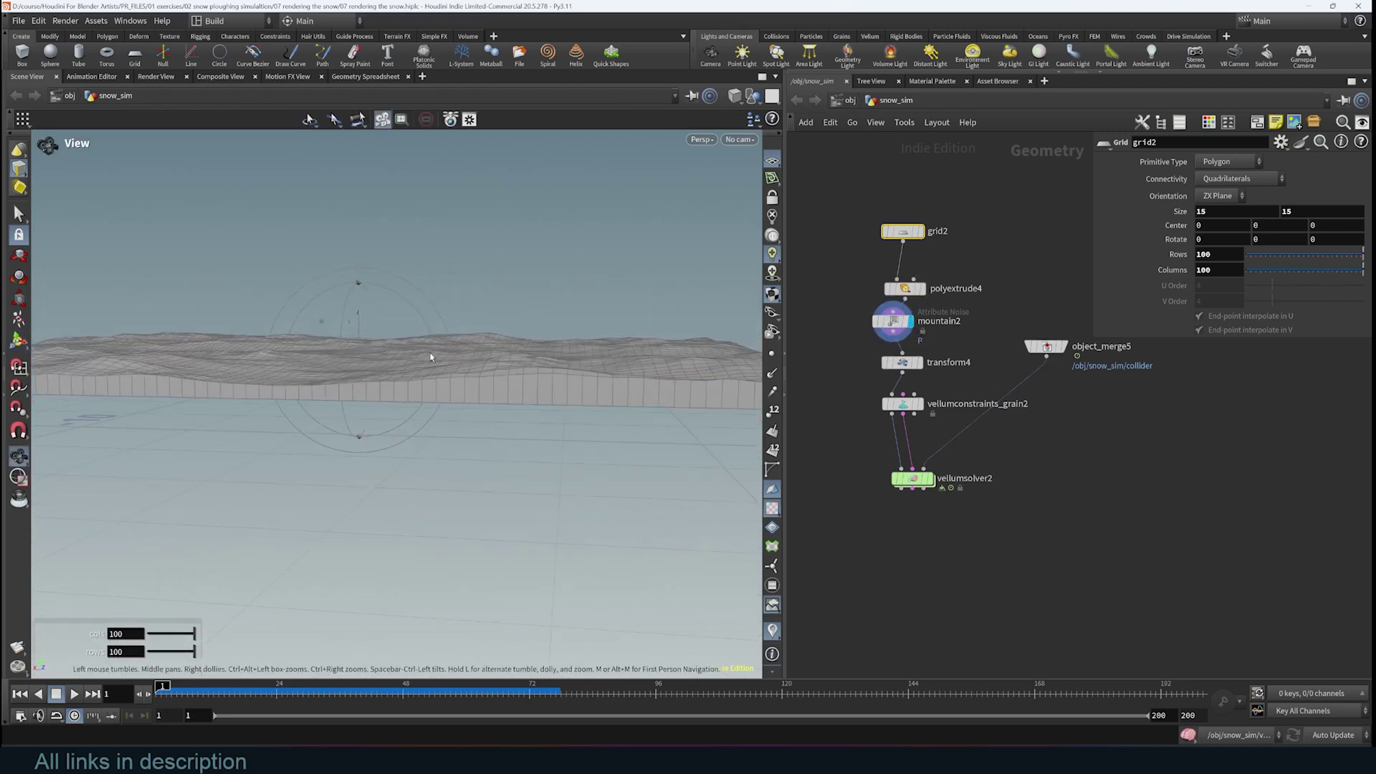
pyautogui.press('Return')
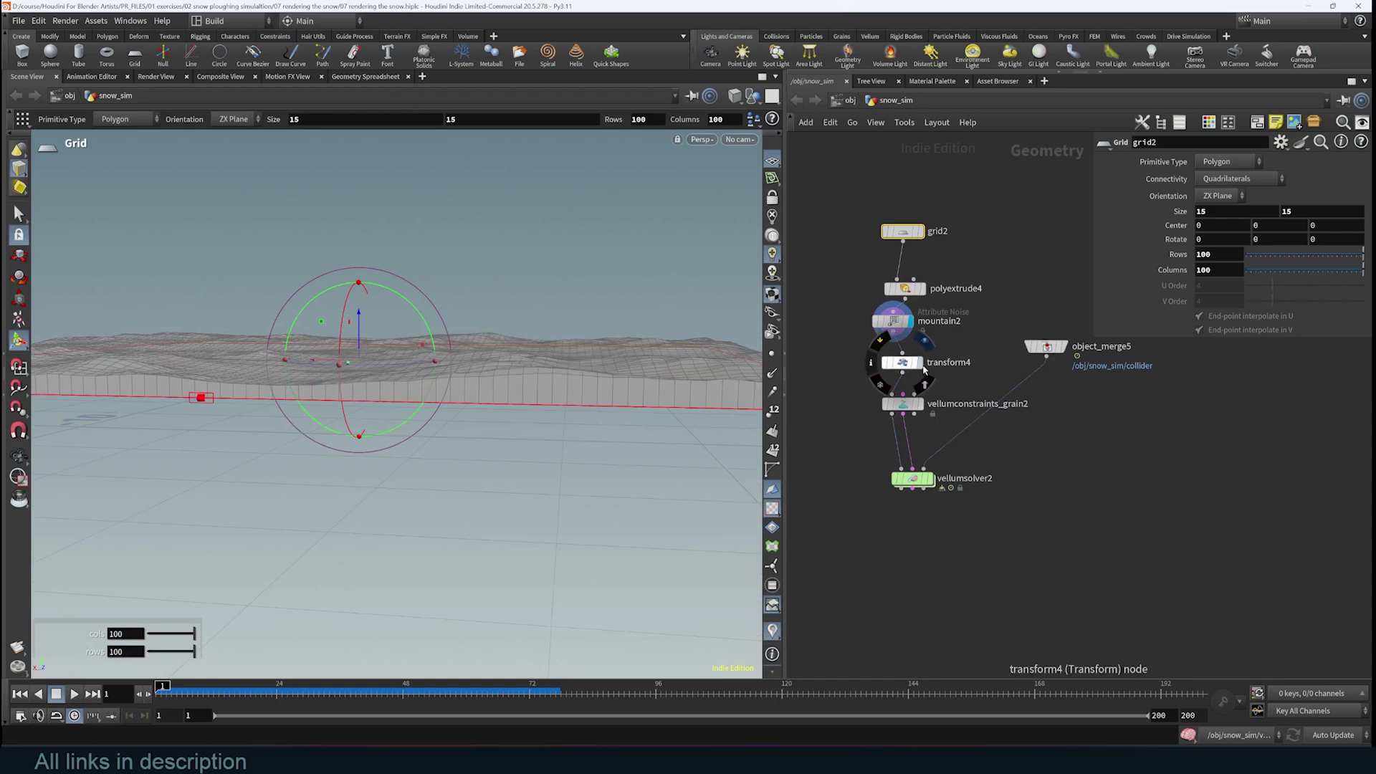
pyautogui.click(919, 363)
pyautogui.press('Escape')
pyautogui.moveTo(430, 402); pyautogui.dragTo(496, 378)
pyautogui.press('Return')
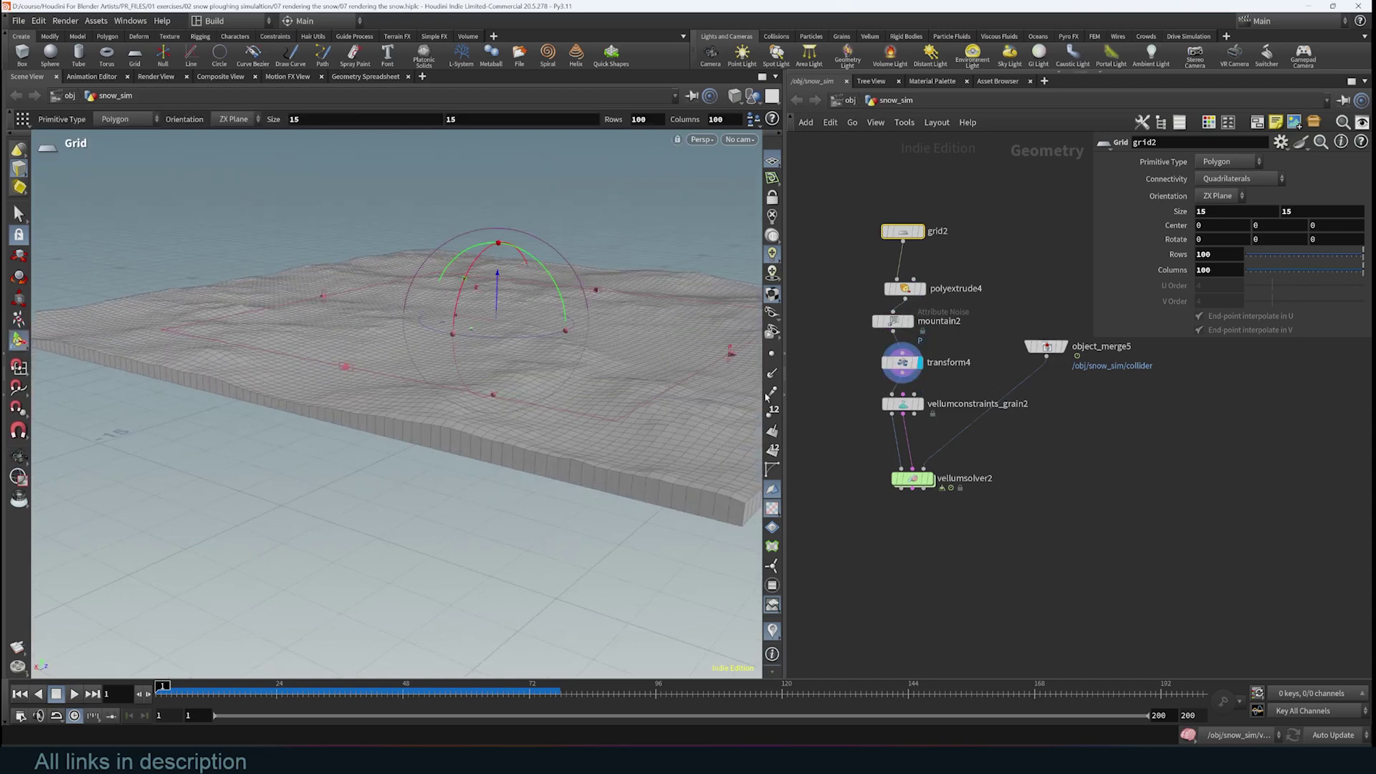
# Step: Display and select vellumconstraints_grain2 to examine the grains and their settings
pyautogui.click(906, 407)
pyautogui.click(905, 409)
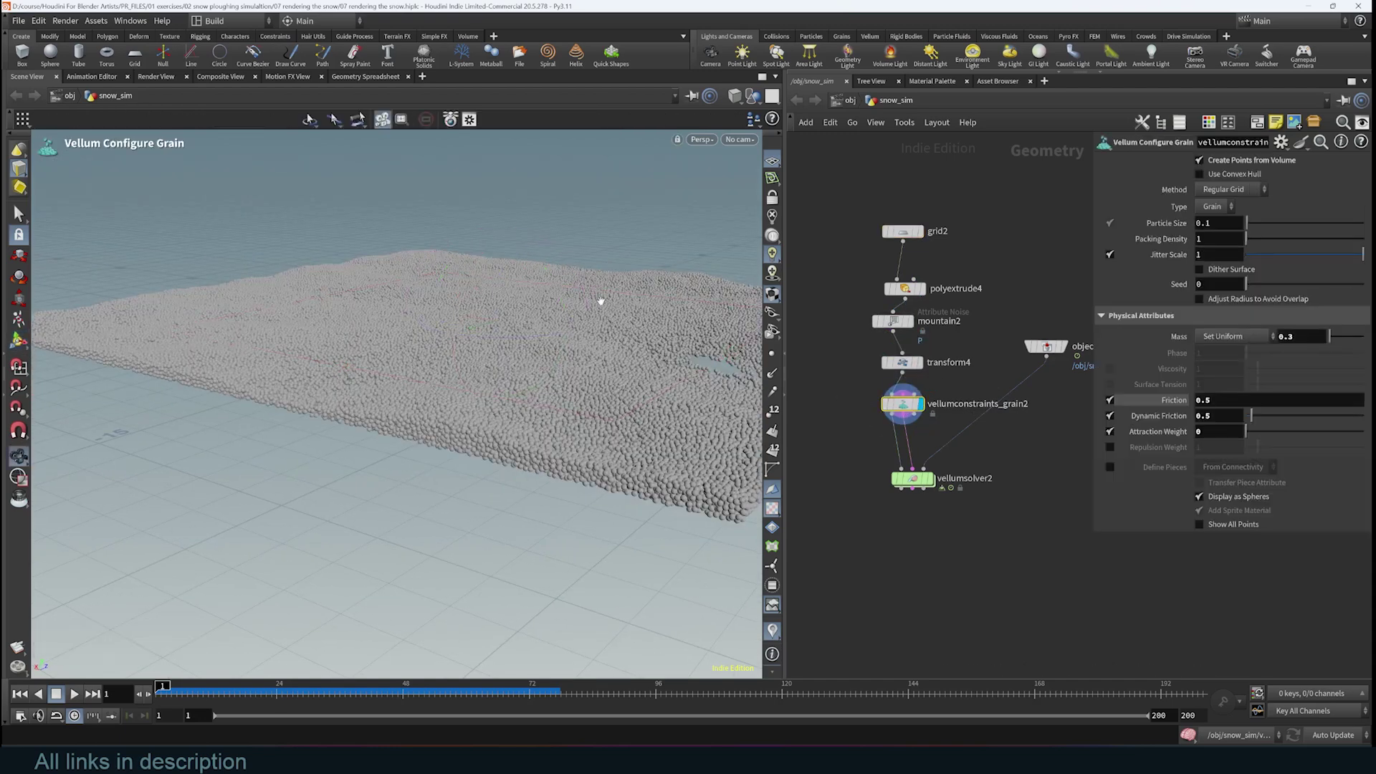
pyautogui.moveTo(599, 298); pyautogui.dragTo(594, 323)
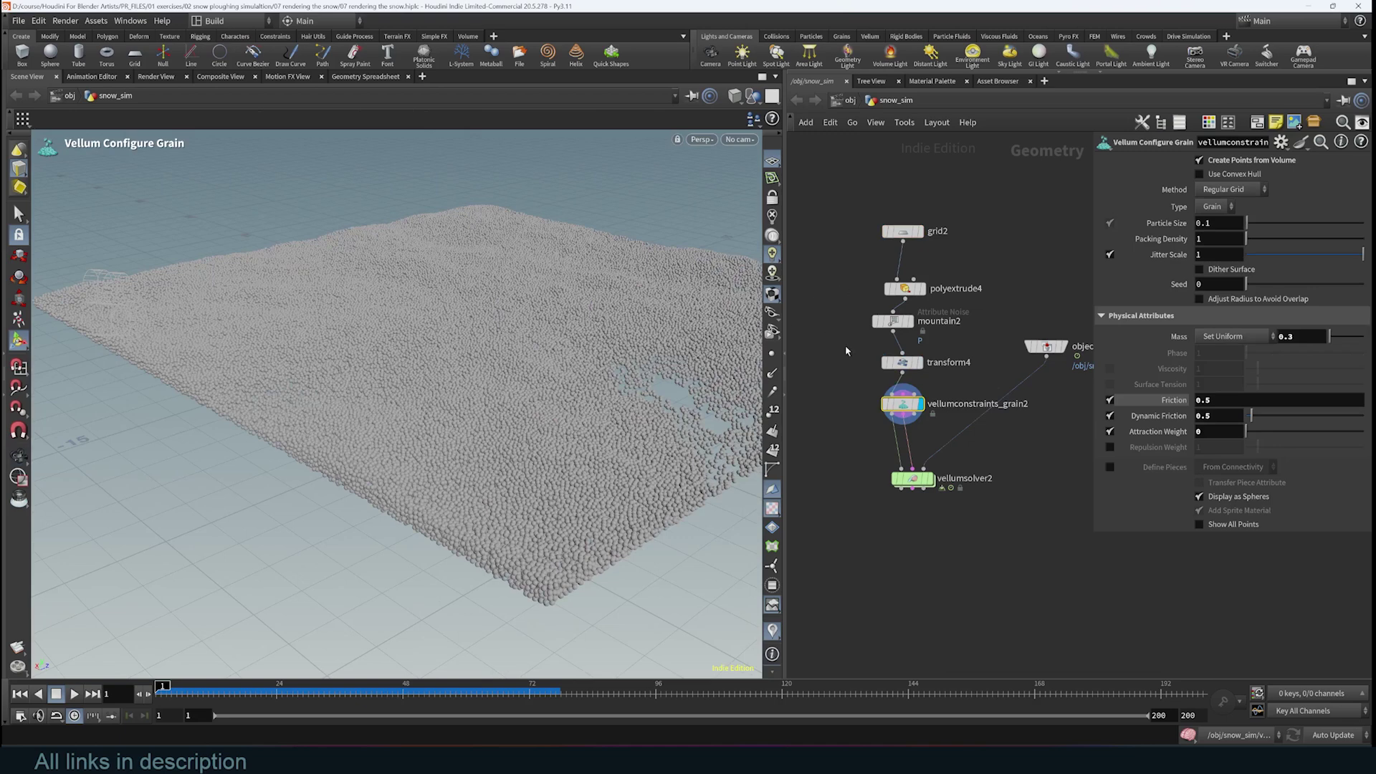
# Step: Move vellumconstraints_grain2 and vellumsolver2 further down to leave space below transform4, and display transform4
pyautogui.moveTo(894, 415); pyautogui.dragTo(892, 445)
pyautogui.click(920, 368)
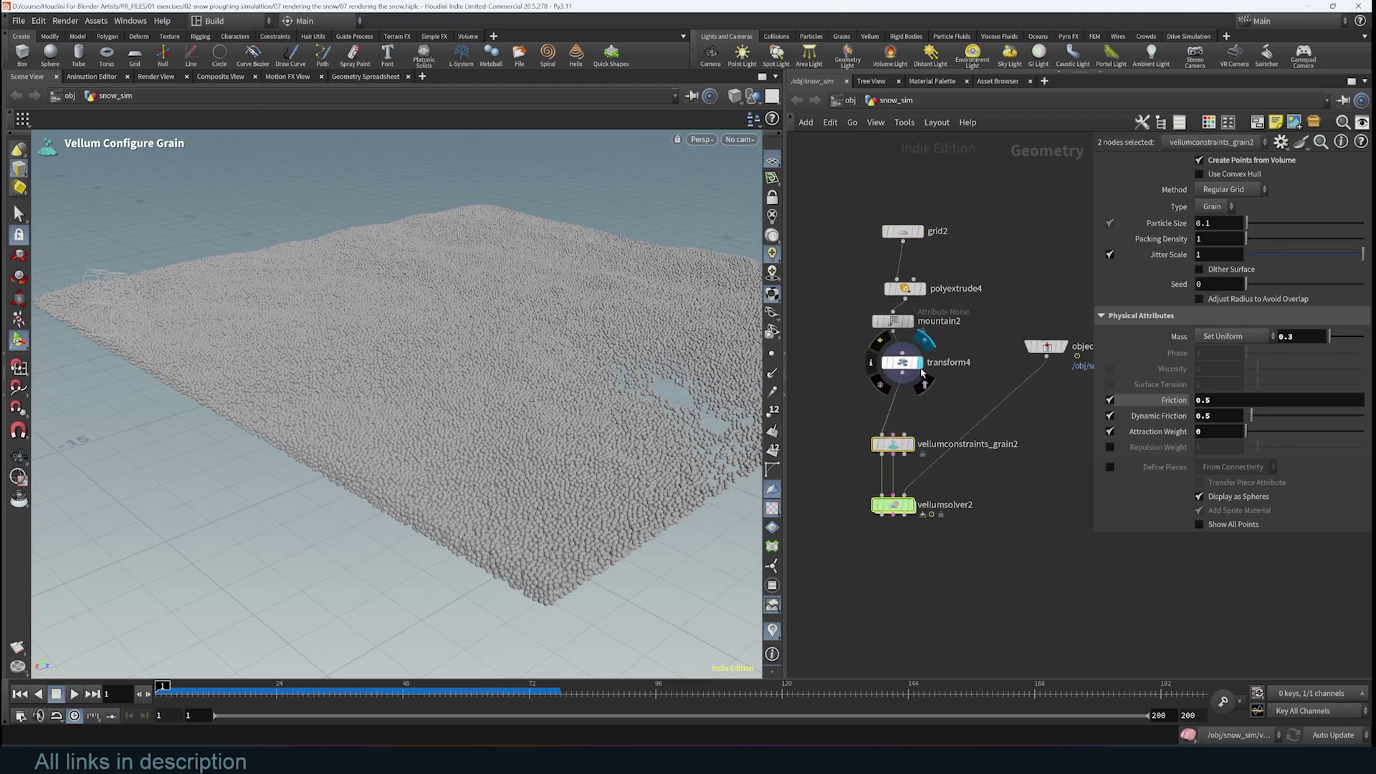
# Step: Select and display the plough null node to examine the finished plough model
pyautogui.scroll(-6, 929, 391)
pyautogui.moveTo(929, 396); pyautogui.dragTo(1073, 370, button='middle')
pyautogui.moveTo(894, 289); pyautogui.dragTo(904, 293, button='middle')
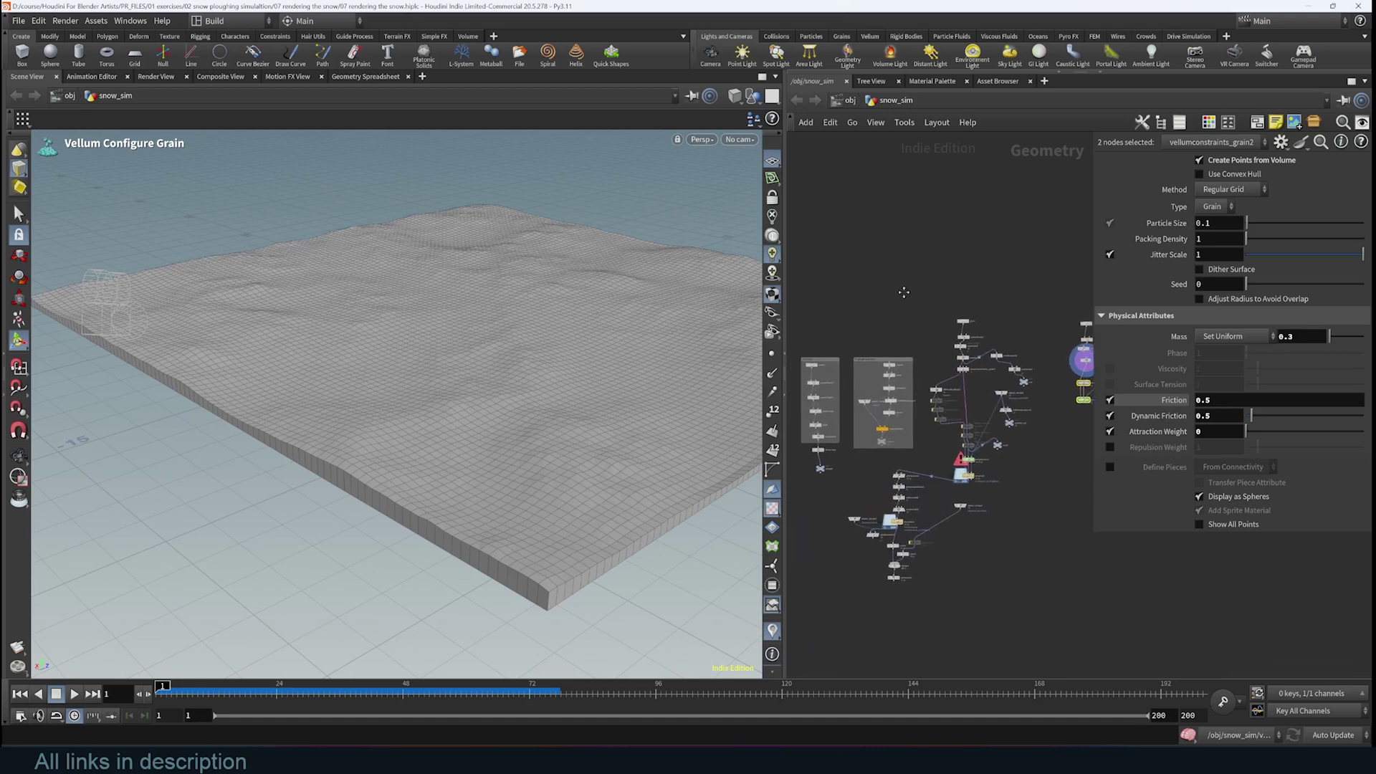
pyautogui.moveTo(841, 288); pyautogui.dragTo(924, 456)
pyautogui.click(856, 457)
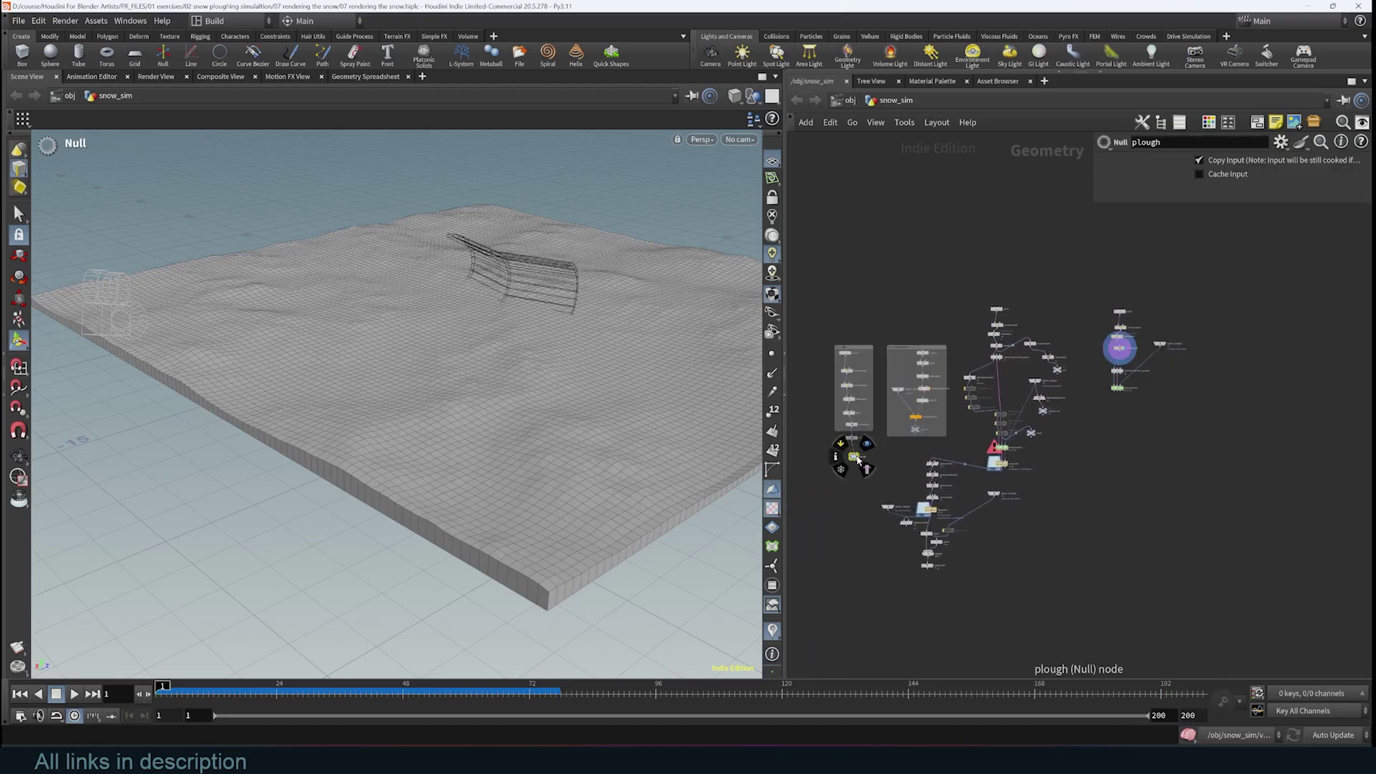
pyautogui.click(857, 457)
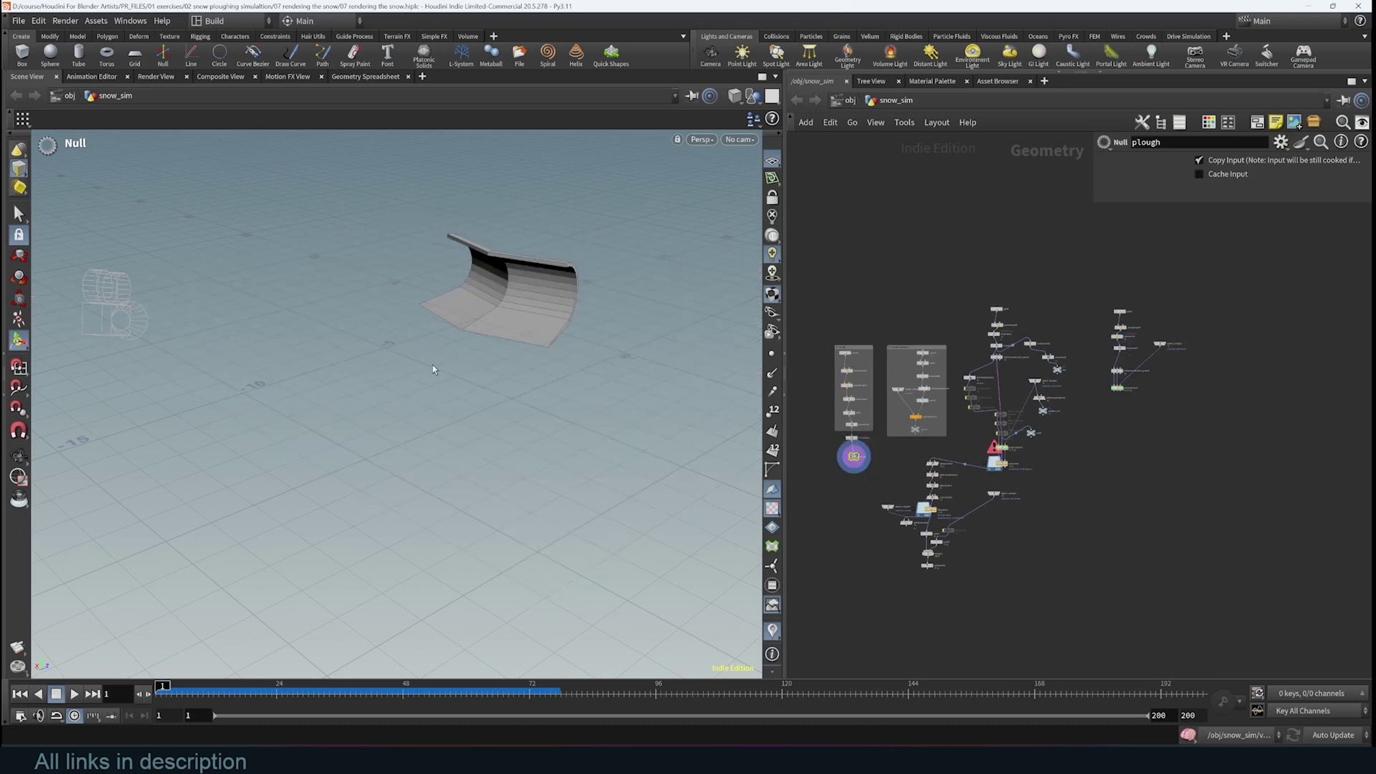
pyautogui.moveTo(472, 353); pyautogui.dragTo(444, 420, button='middle')
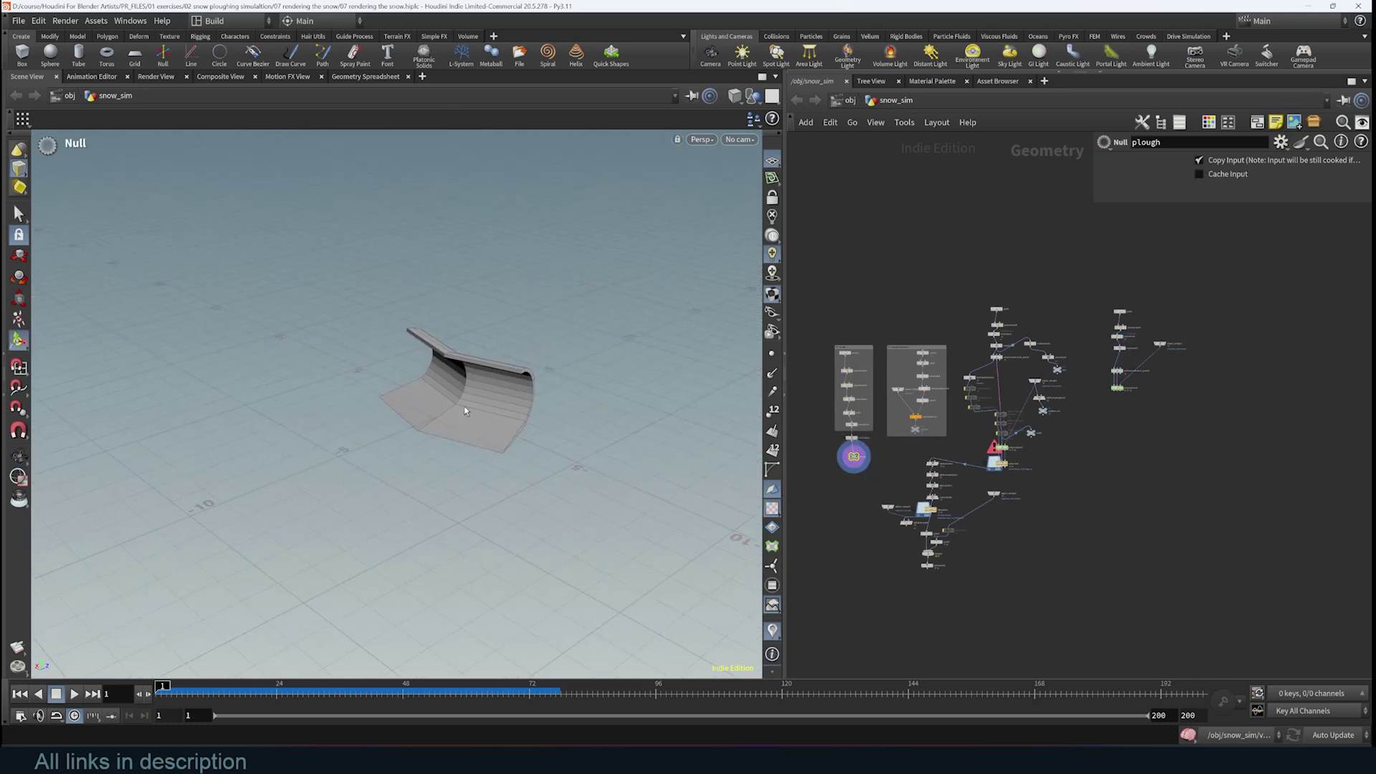
# Step: Display the collider null node and scrub the timeline to frame 66 to examine the animated plough
pyautogui.scroll(5, 877, 430)
pyautogui.click(989, 422)
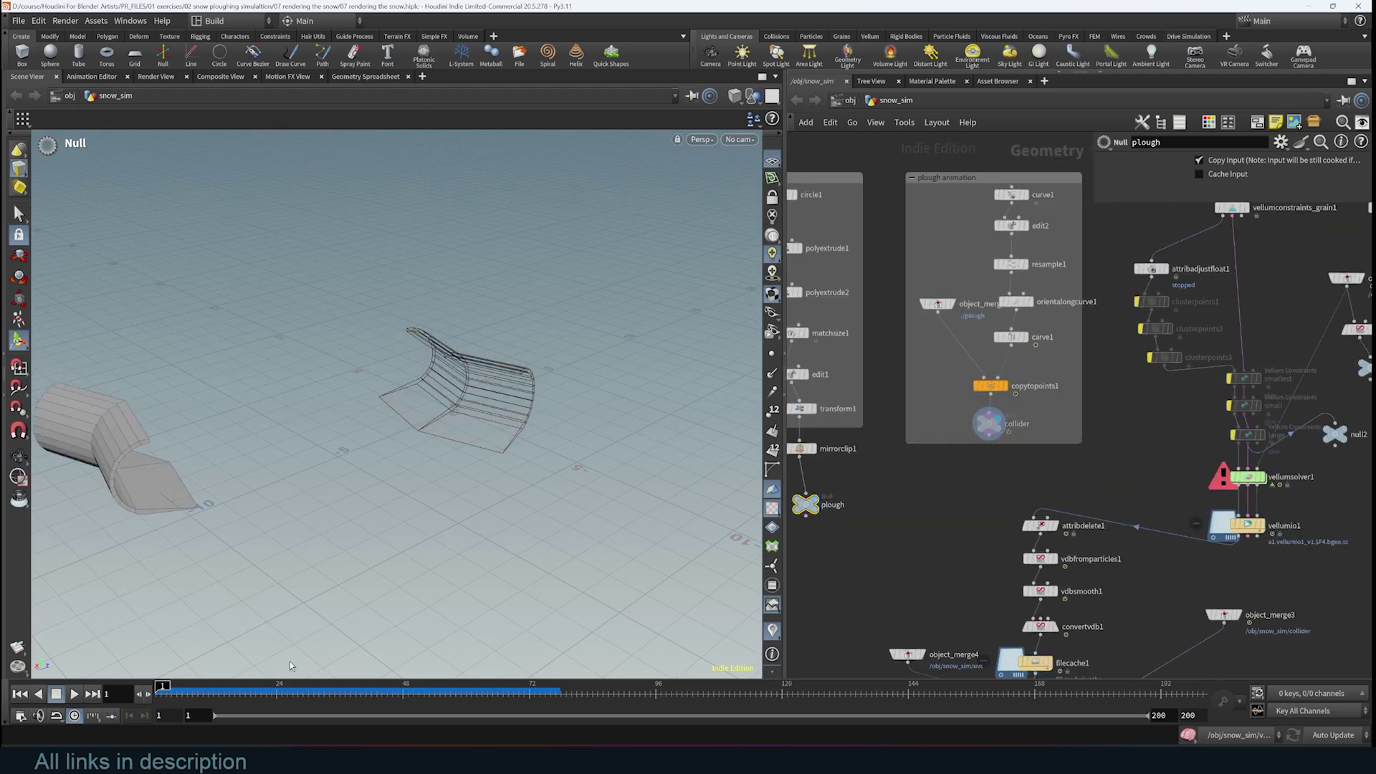
pyautogui.moveTo(171, 684); pyautogui.dragTo(497, 686)
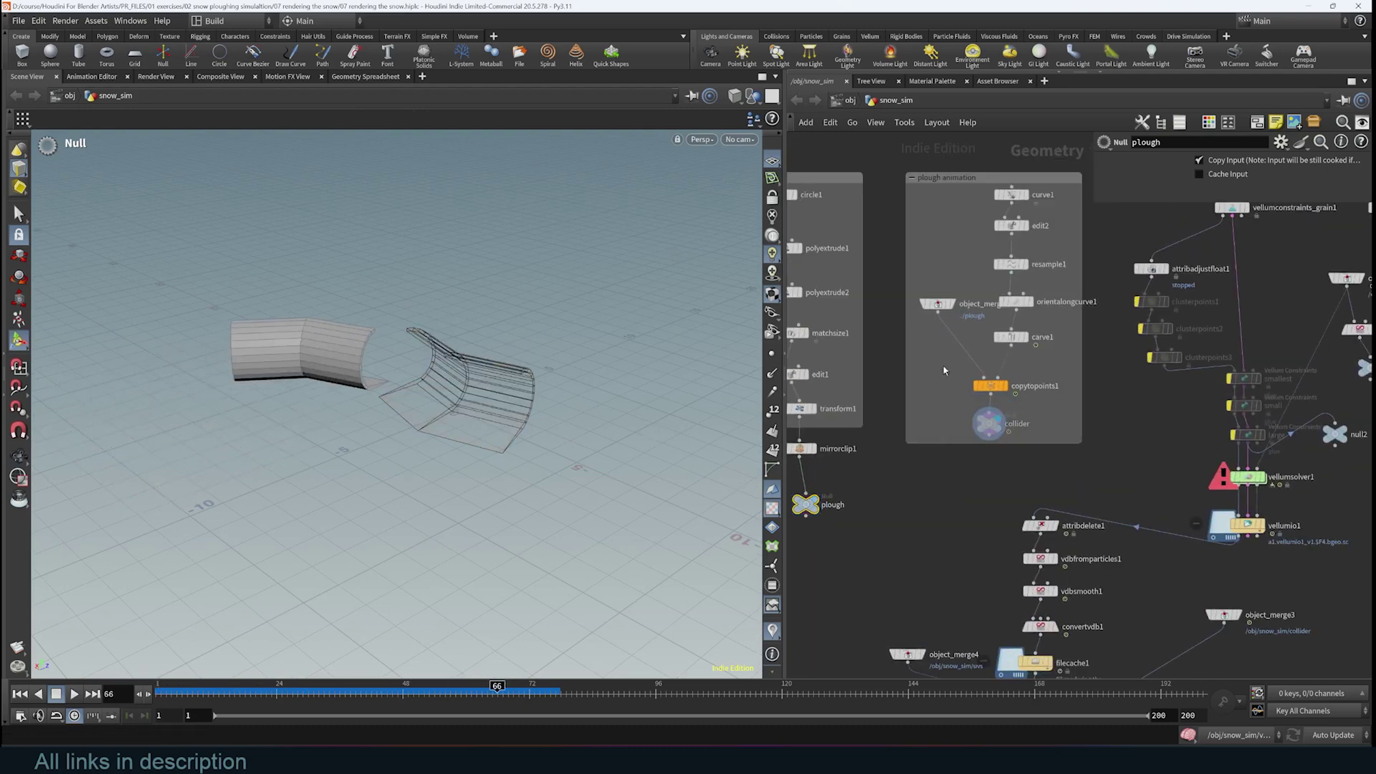
# Step: Return to the duplicated snow chain, select transform4 to examine the scaled slab, and display vellumconstraints_grain2
pyautogui.scroll(-3, 961, 473)
pyautogui.moveTo(1005, 420); pyautogui.dragTo(821, 425, button='middle')
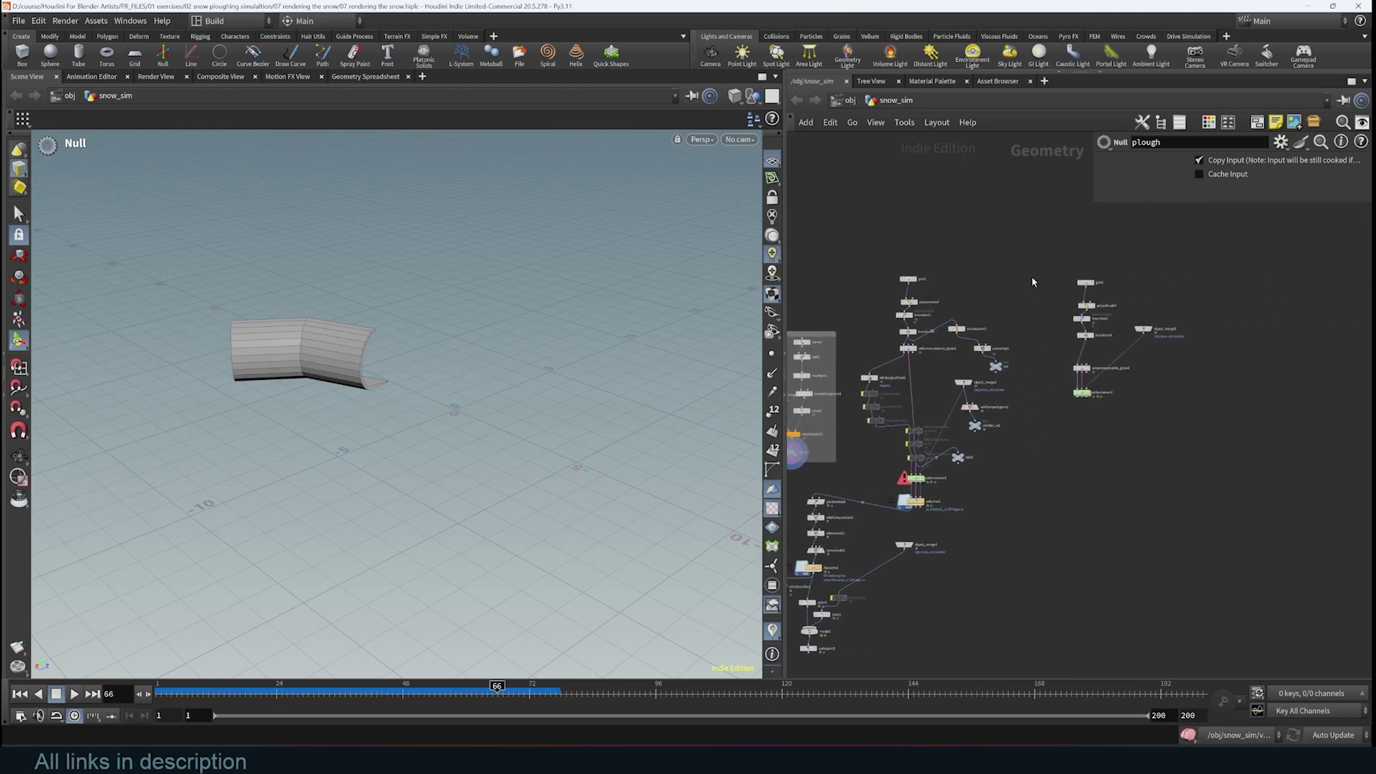
pyautogui.moveTo(1034, 242); pyautogui.dragTo(1211, 417)
pyautogui.moveTo(1082, 515); pyautogui.dragTo(899, 510, button='middle')
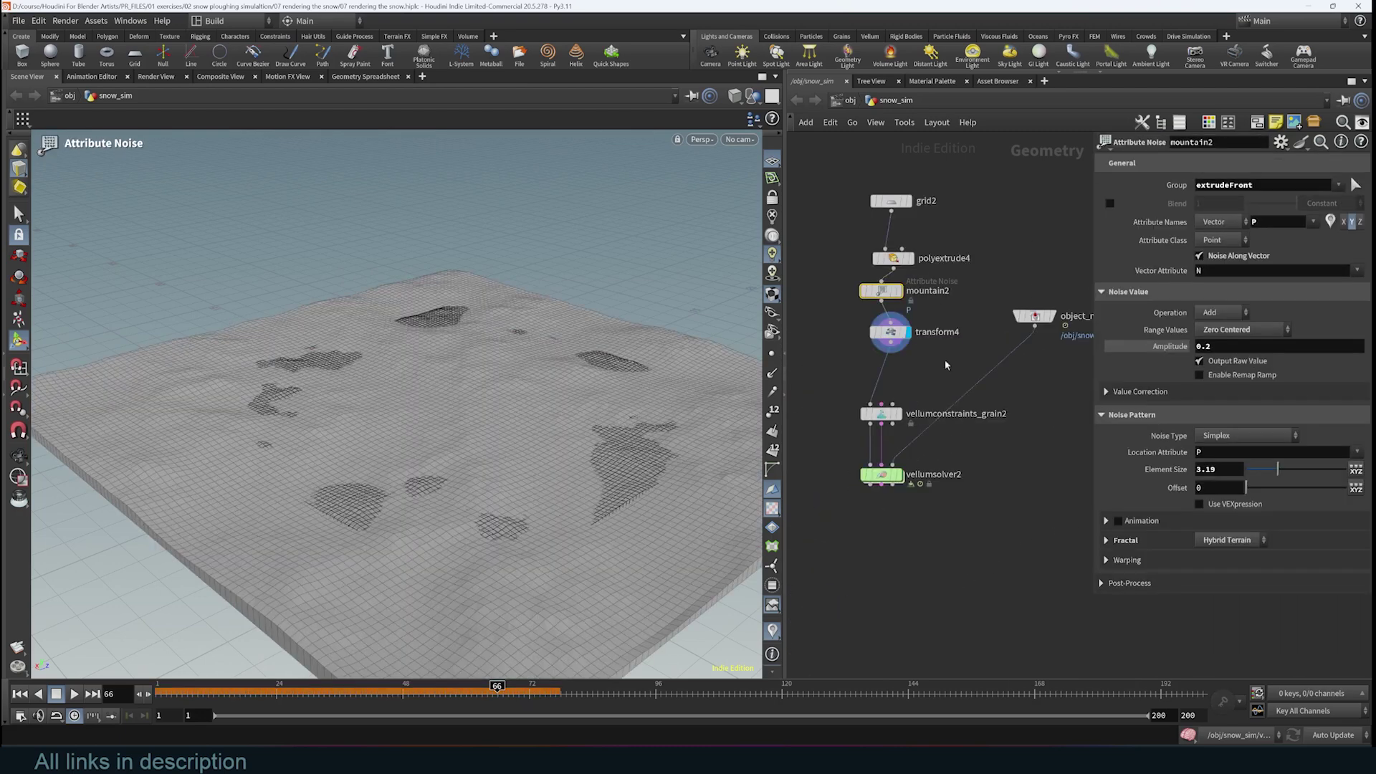
pyautogui.click(890, 331)
pyautogui.keyDown('alt'); pyautogui.moveTo(524, 386); pyautogui.dragTo(550, 370); pyautogui.keyUp('alt')
pyautogui.click(900, 415)
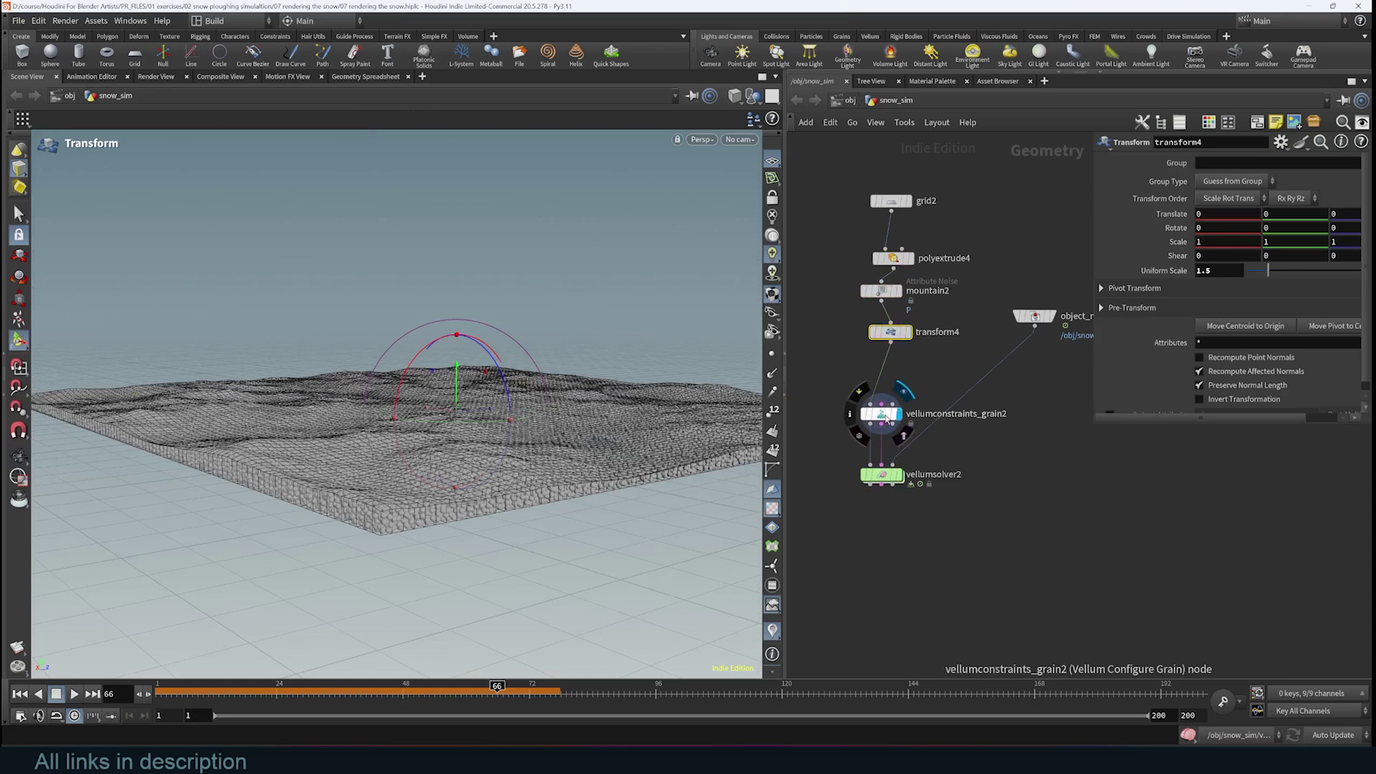
# Step: Try a Particle Size of 0.05 on vellumconstraints_grain2, restore it to 0.1, and return to frame 1
pyautogui.click(869, 418)
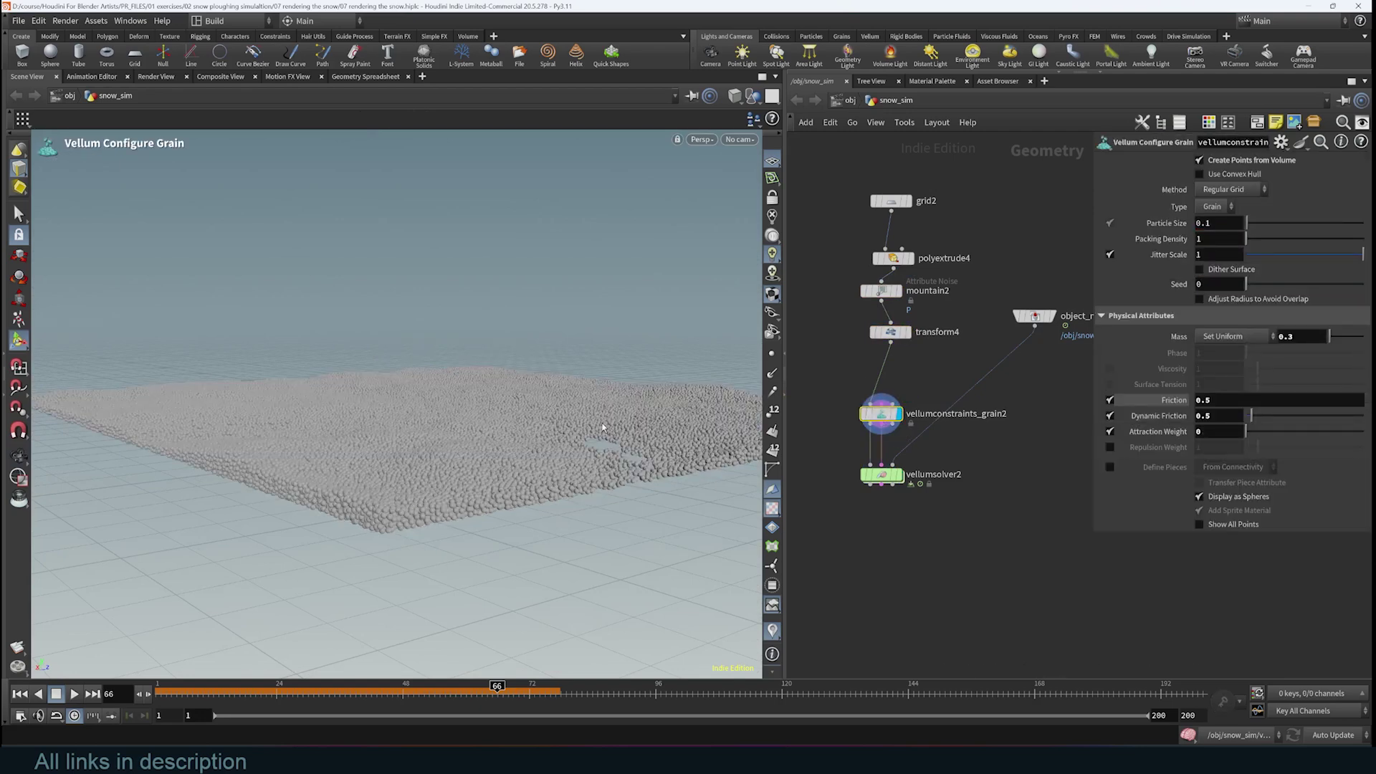
pyautogui.keyDown('alt'); pyautogui.moveTo(602, 427); pyautogui.dragTo(575, 462); pyautogui.keyUp('alt')
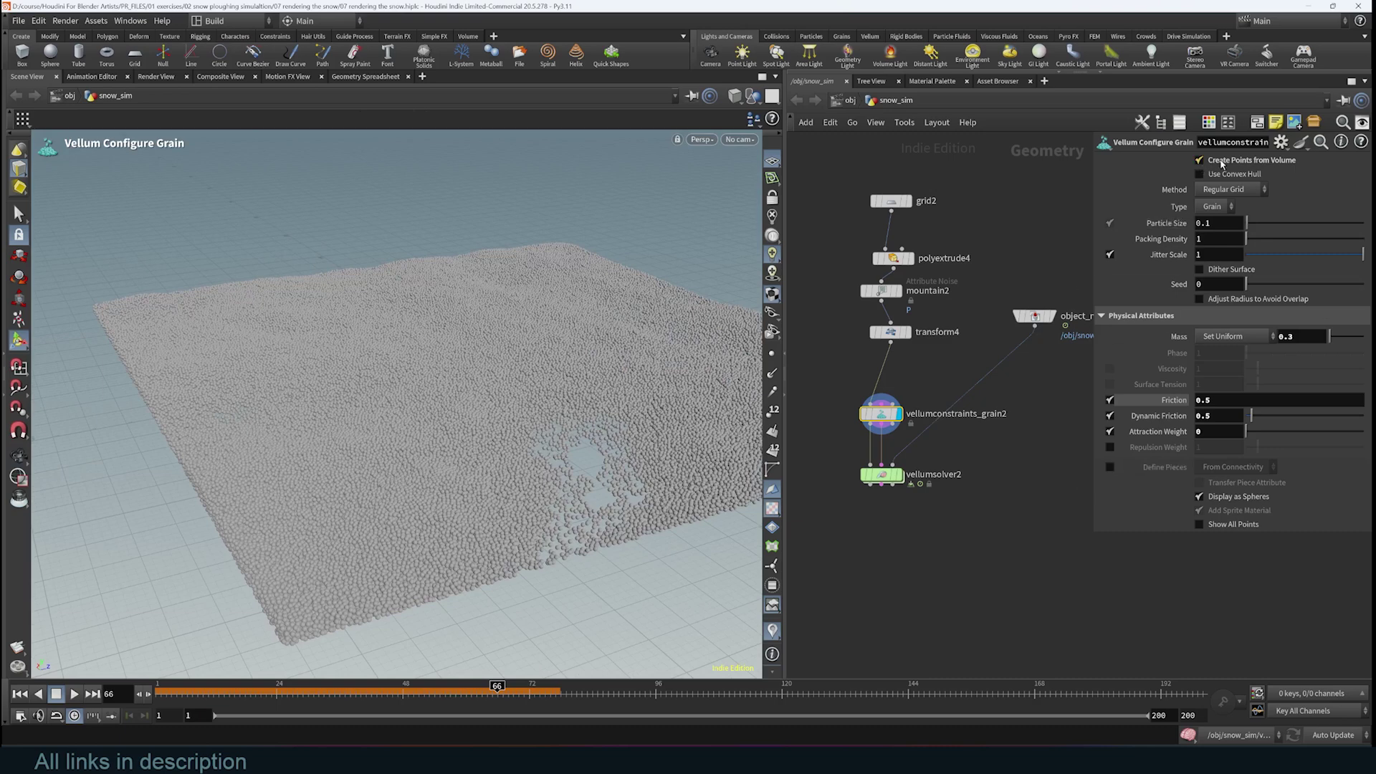
pyautogui.moveTo(1222, 165)
pyautogui.press('Return')
pyautogui.moveTo(488, 364); pyautogui.dragTo(535, 344)
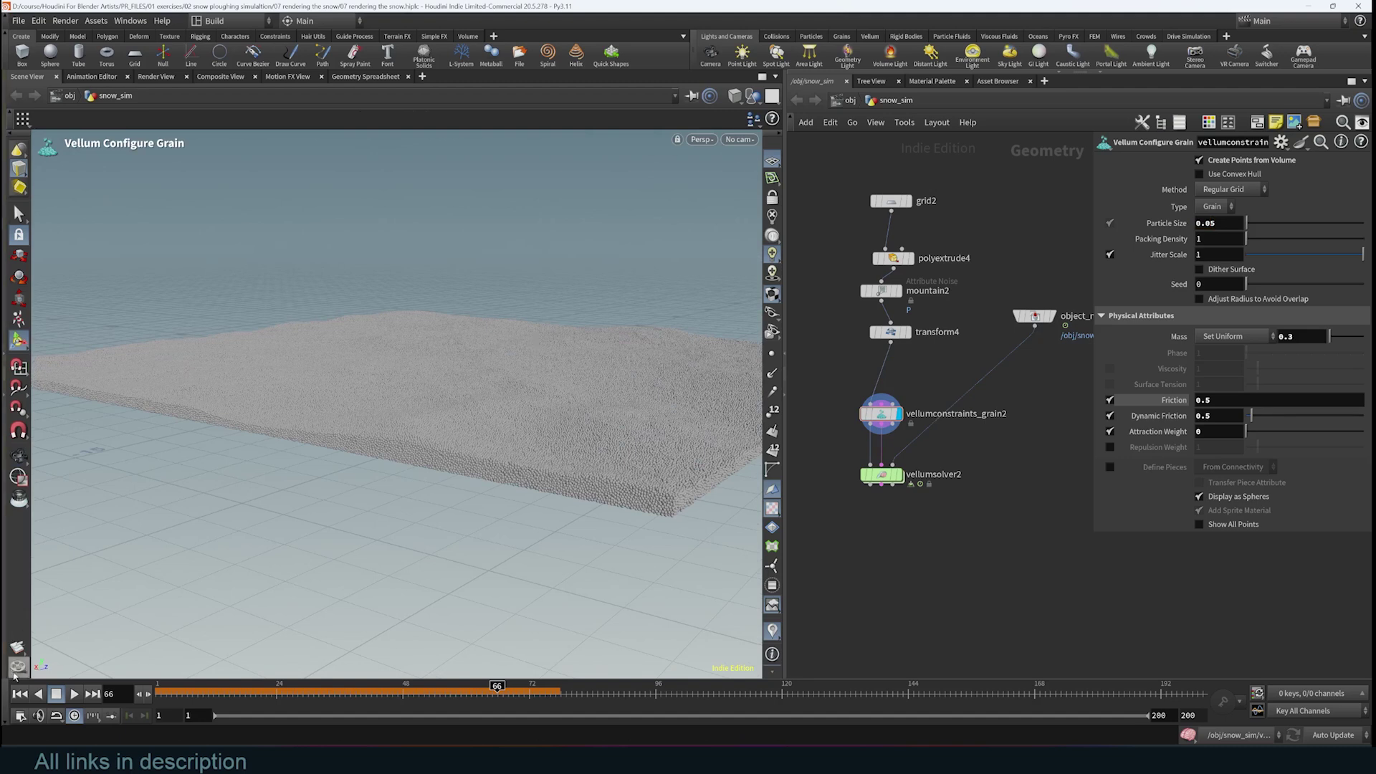
pyautogui.click(19, 693)
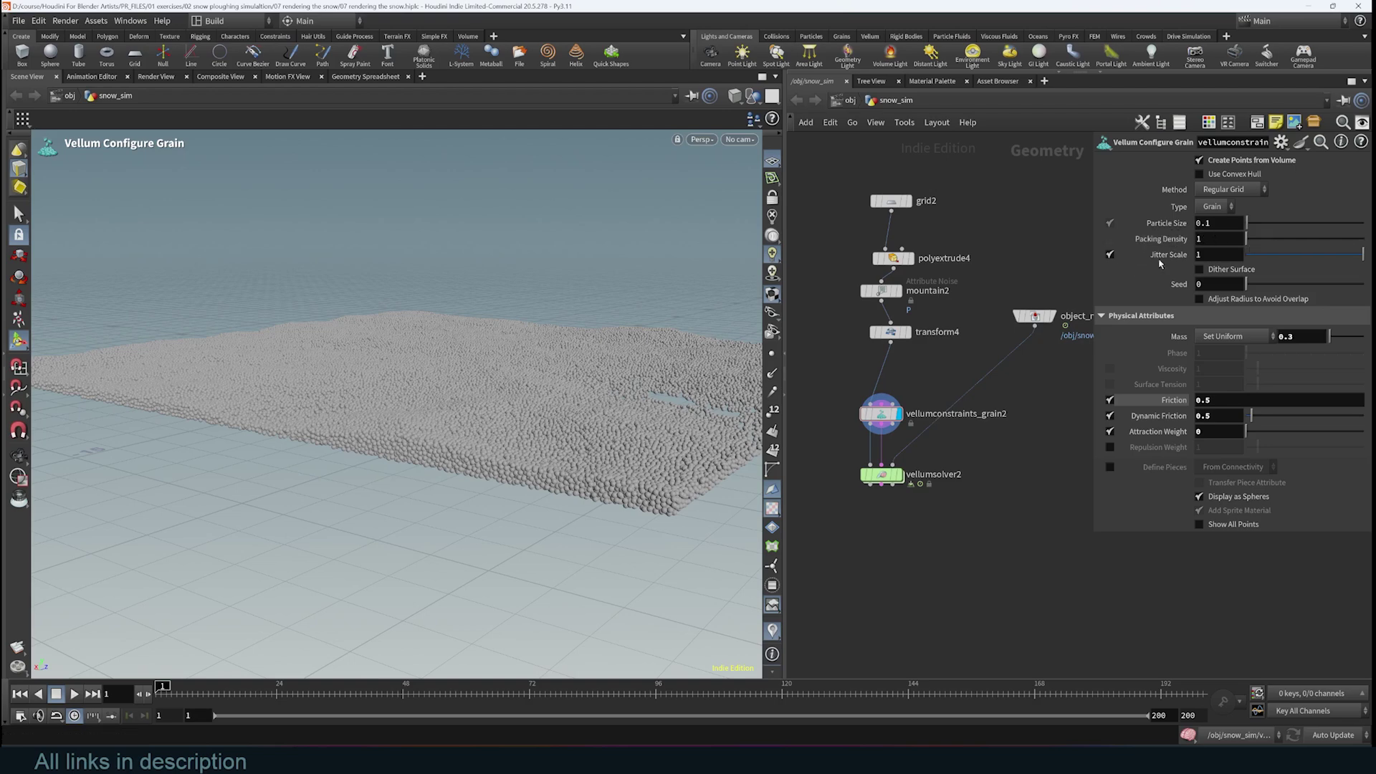
# Step: Compare the grains with Jitter Scale off and on again, and try a Packing Density of 1.195 before restoring it to 1
pyautogui.click(1110, 255)
pyautogui.press('Escape')
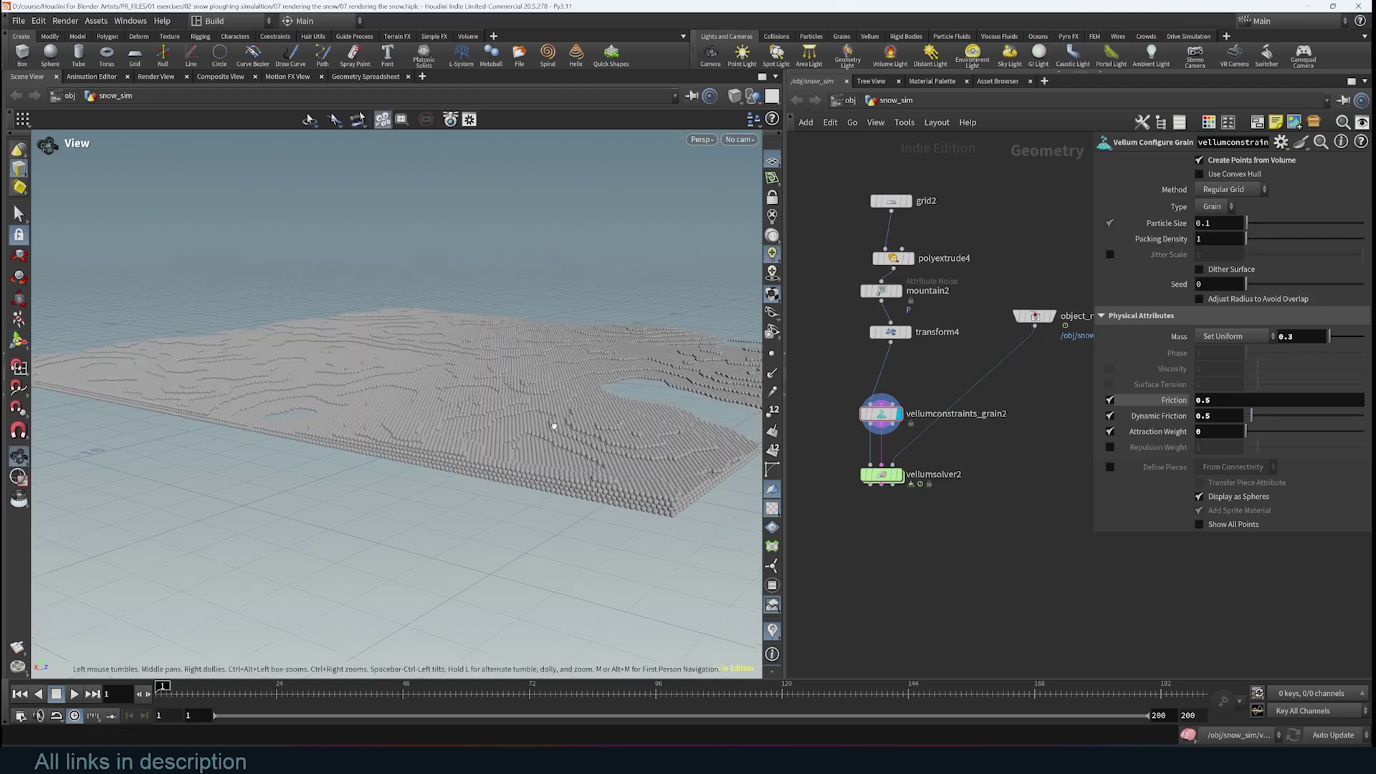
pyautogui.moveTo(552, 423)
pyautogui.mouseDown()
pyautogui.moveTo(688, 387)
pyautogui.moveTo(700, 403)
pyautogui.moveTo(522, 409)
pyautogui.moveTo(540, 439)
pyautogui.moveTo(509, 467)
pyautogui.moveTo(539, 420)
pyautogui.mouseUp()
pyautogui.press('Return')
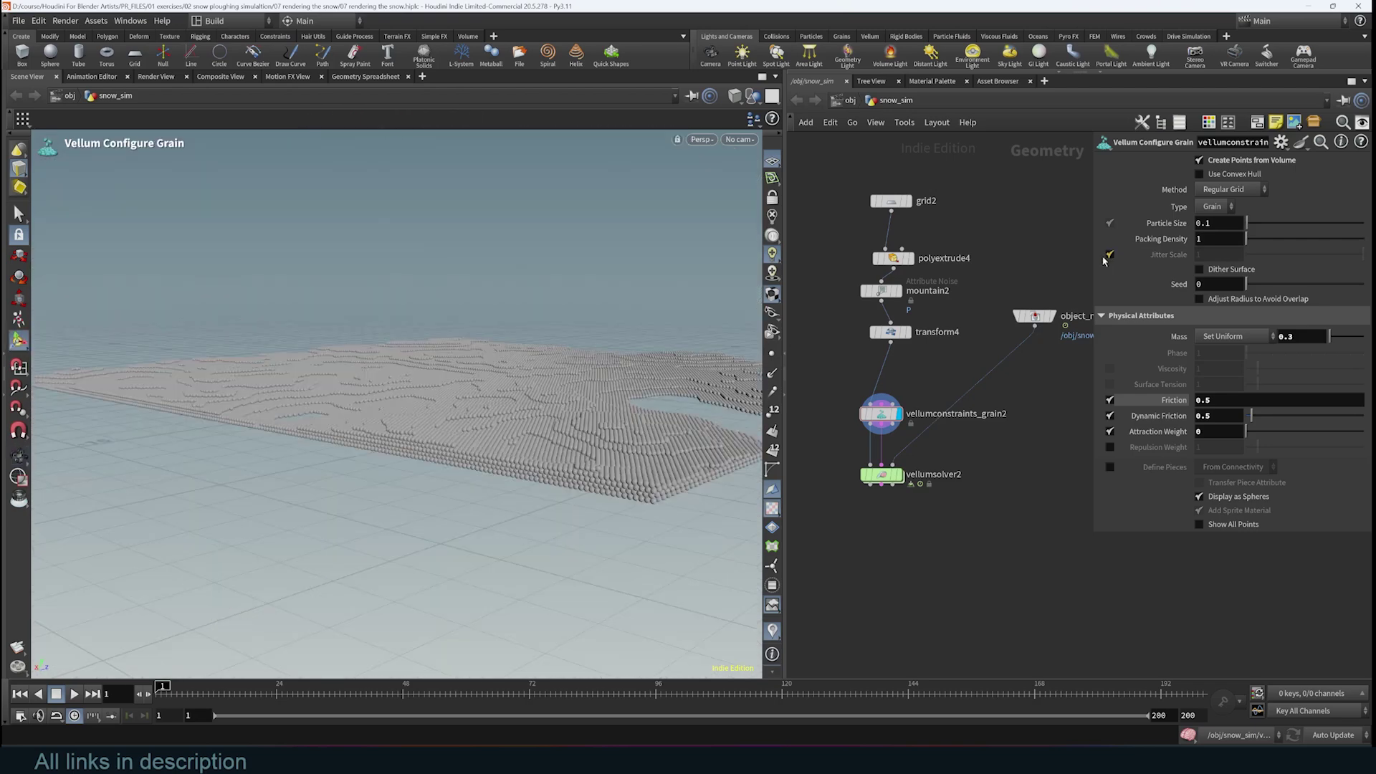
pyautogui.click(1107, 256)
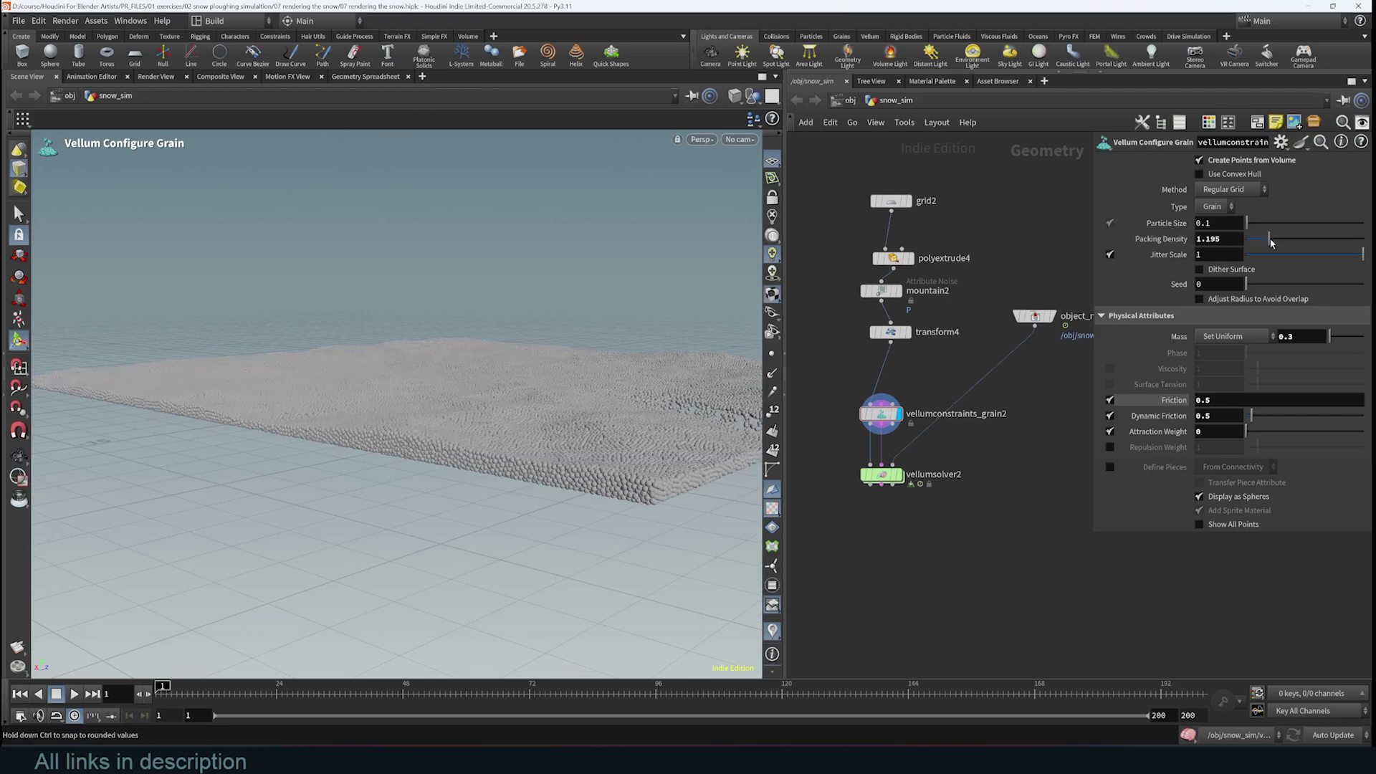
pyautogui.keyDown('alt'); pyautogui.moveTo(545, 307); pyautogui.dragTo(557, 338); pyautogui.keyUp('alt')
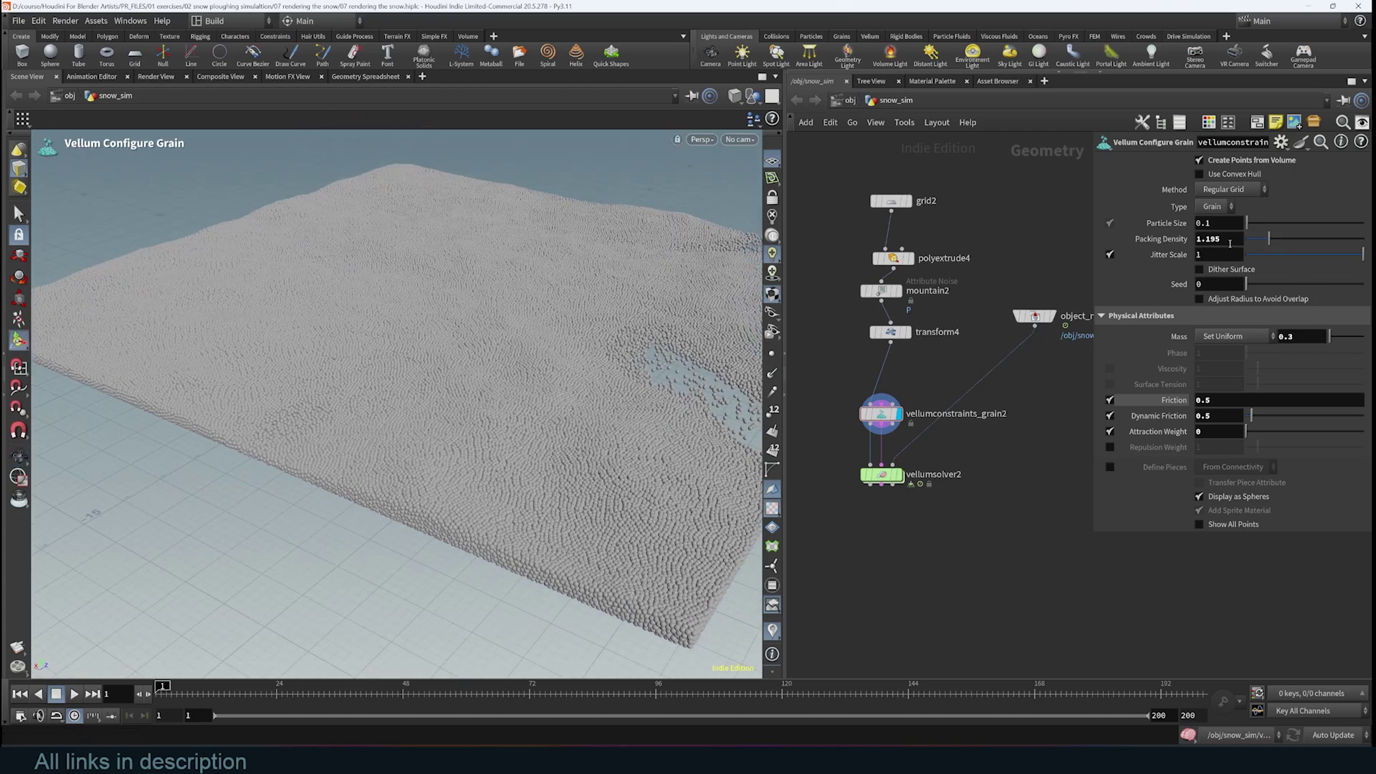
pyautogui.moveTo(1223, 246)
pyautogui.mouseDown()
pyautogui.moveTo(1231, 236)
pyautogui.moveTo(1216, 236)
pyautogui.mouseUp()
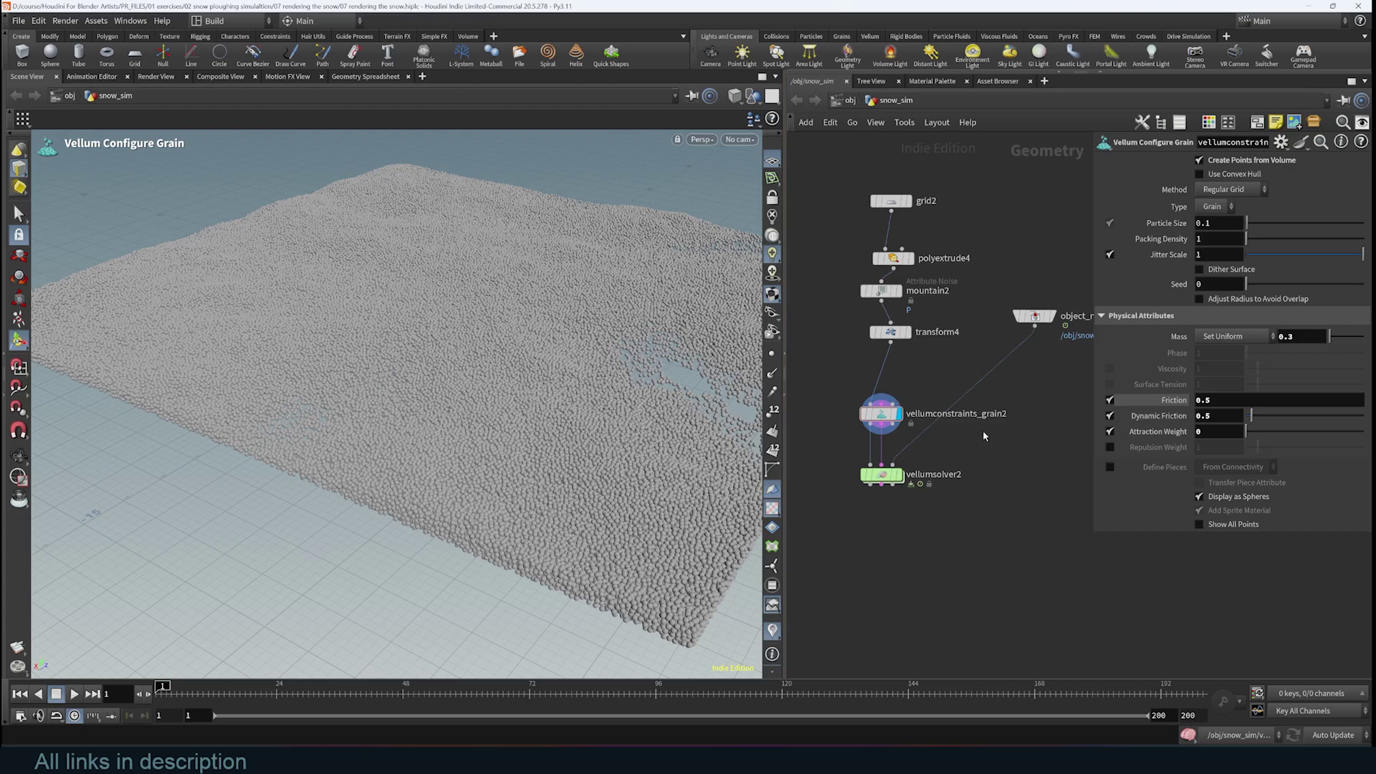
# Step: Select and display vellumsolver2, play the simulation of the plough pushing through the grains, and return to frame 1
pyautogui.moveTo(983, 434); pyautogui.dragTo(1011, 387, button='middle')
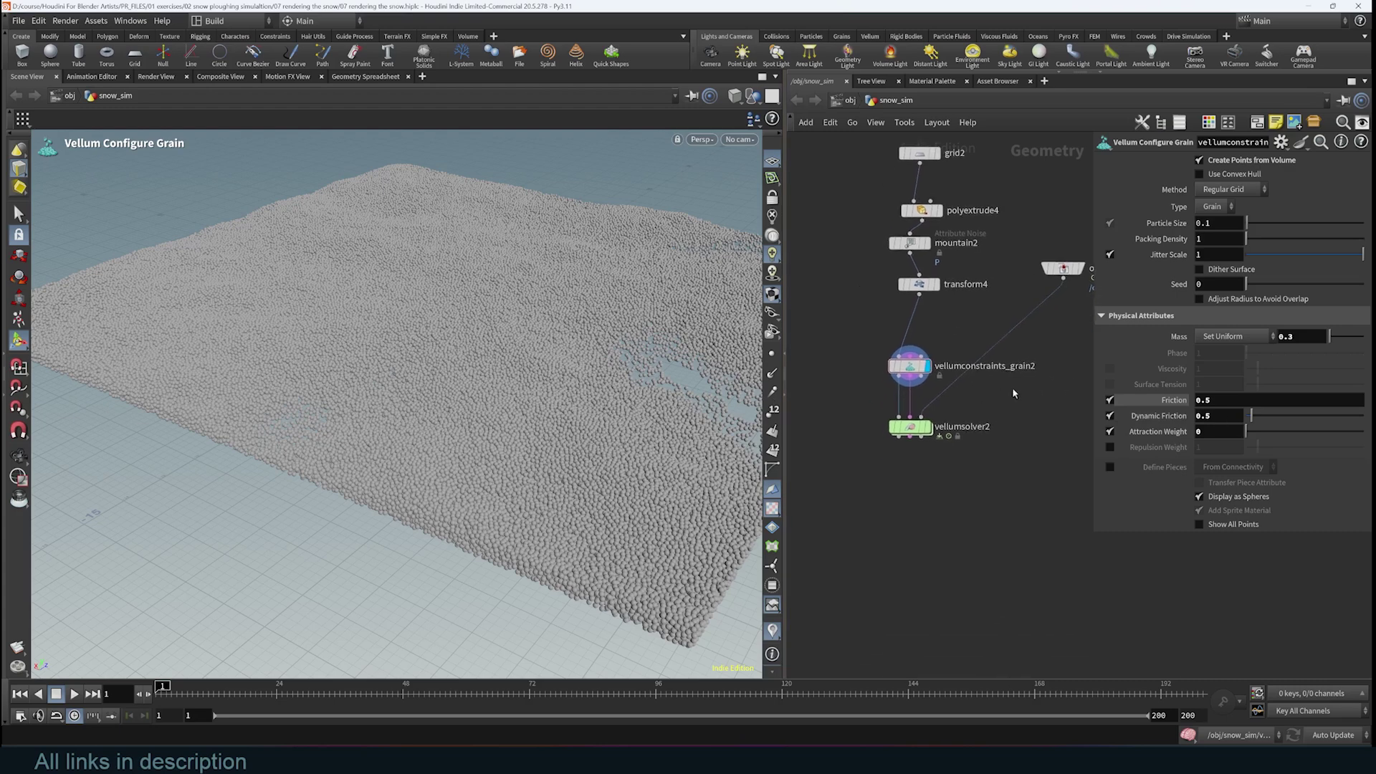
pyautogui.click(928, 428)
pyautogui.click(912, 433)
pyautogui.press('Up')
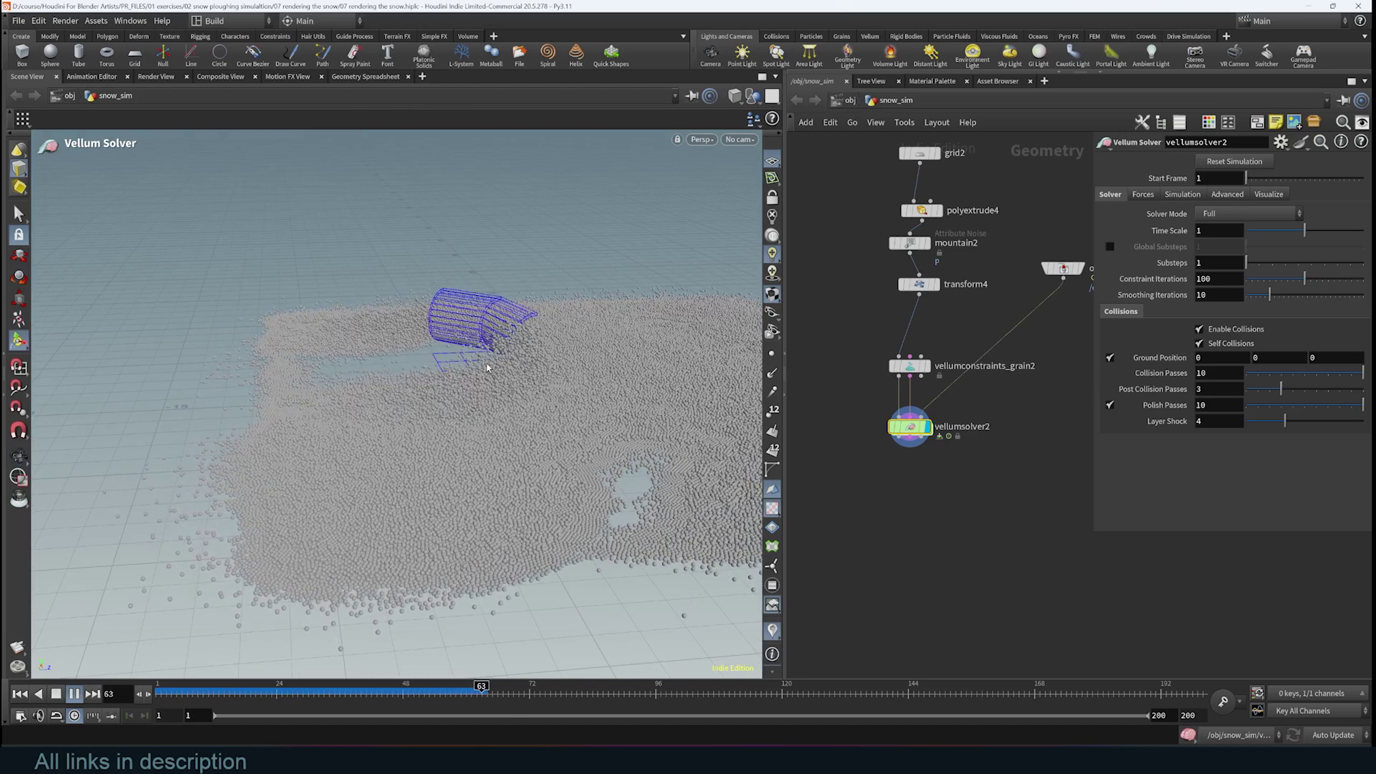
pyautogui.click(74, 694)
pyautogui.click(20, 694)
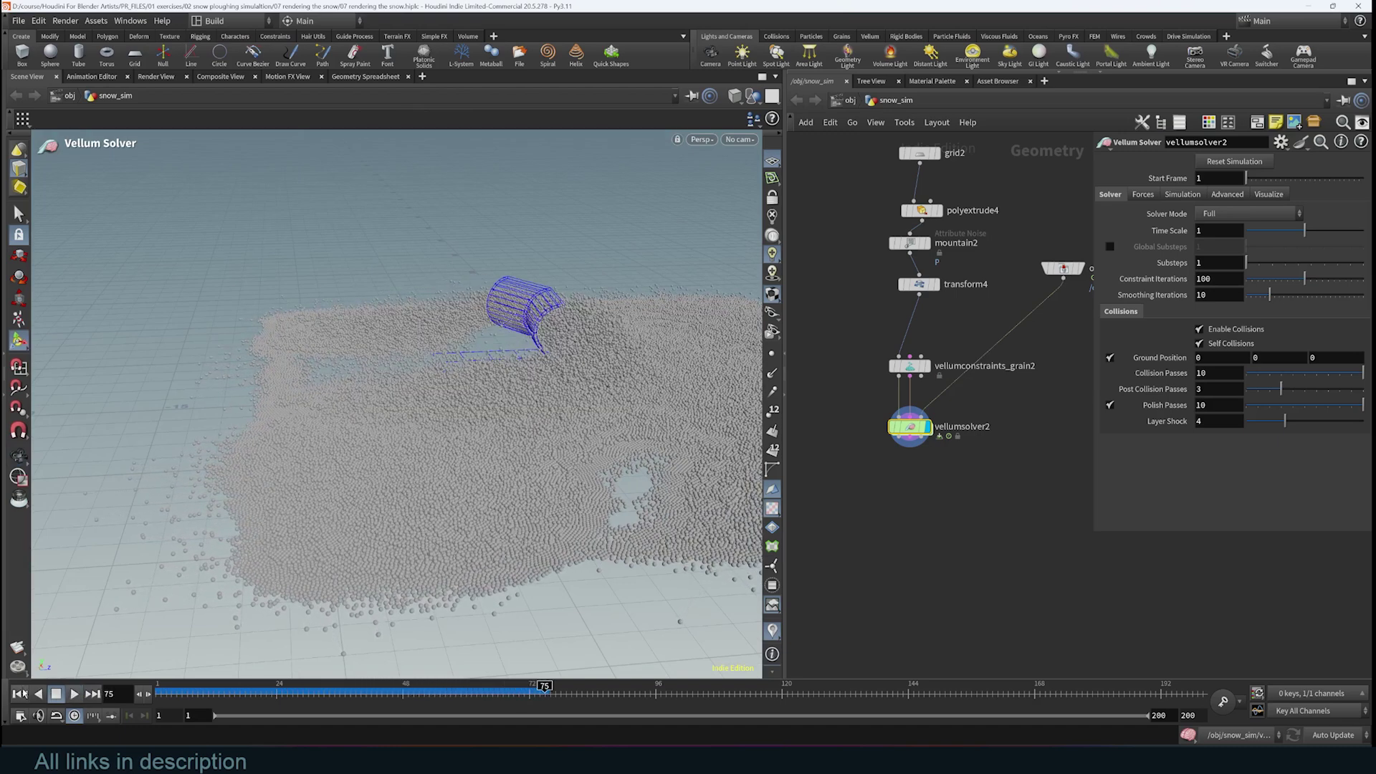
# Step: Set the Attraction Weight of vellumconstraints_grain2 to 1 and play the simulation to examine the clumping snow
pyautogui.scroll(3, 926, 314)
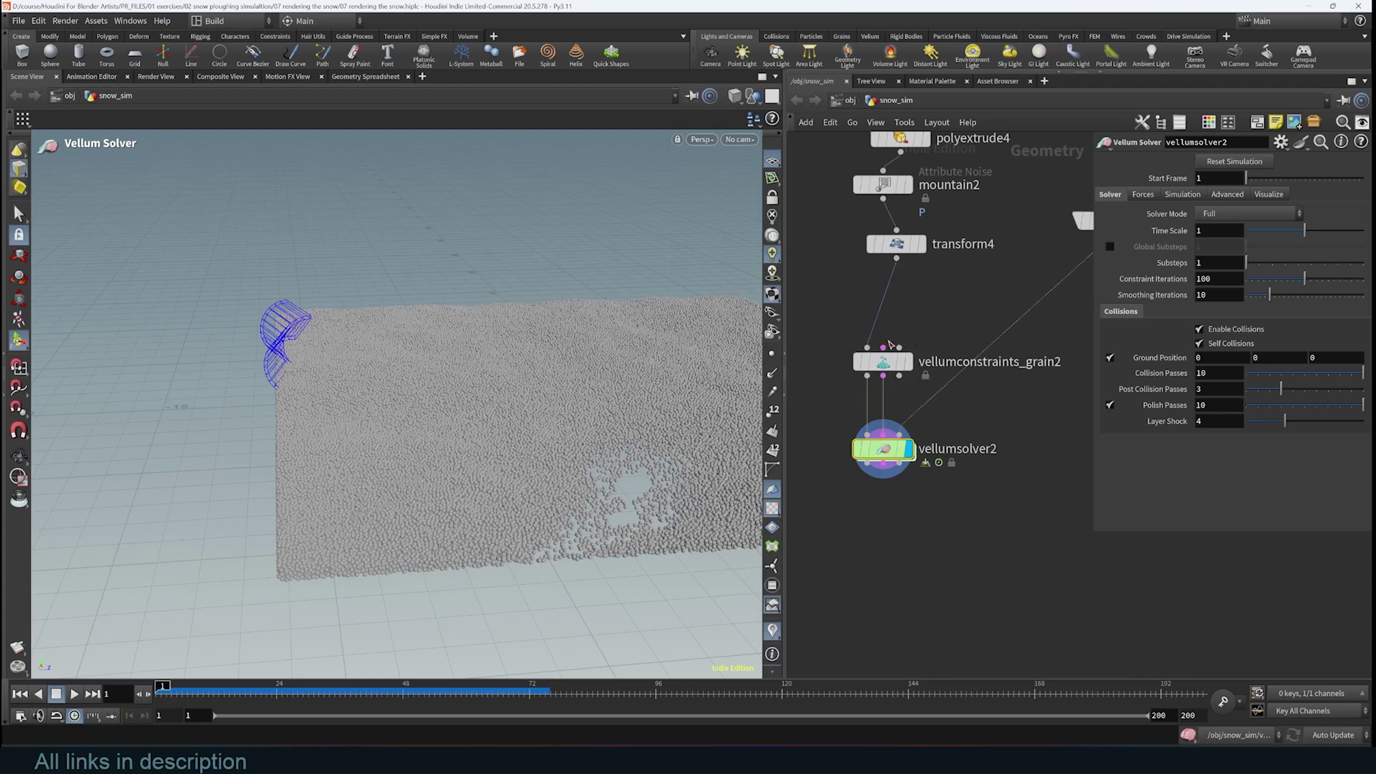
pyautogui.click(920, 361)
pyautogui.moveTo(921, 369)
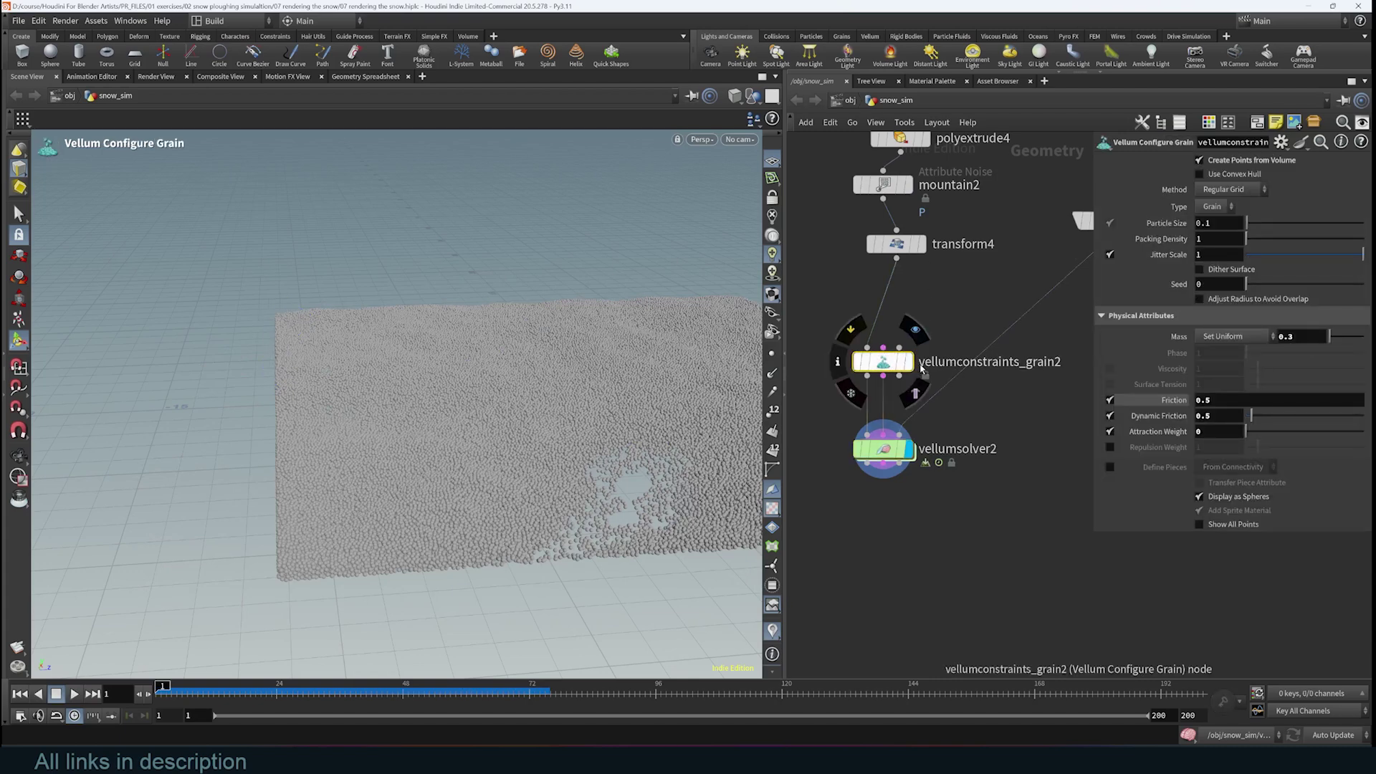
pyautogui.moveTo(888, 364)
pyautogui.mouseDown()
pyautogui.moveTo(887, 339)
pyautogui.moveTo(886, 359)
pyautogui.mouseUp()
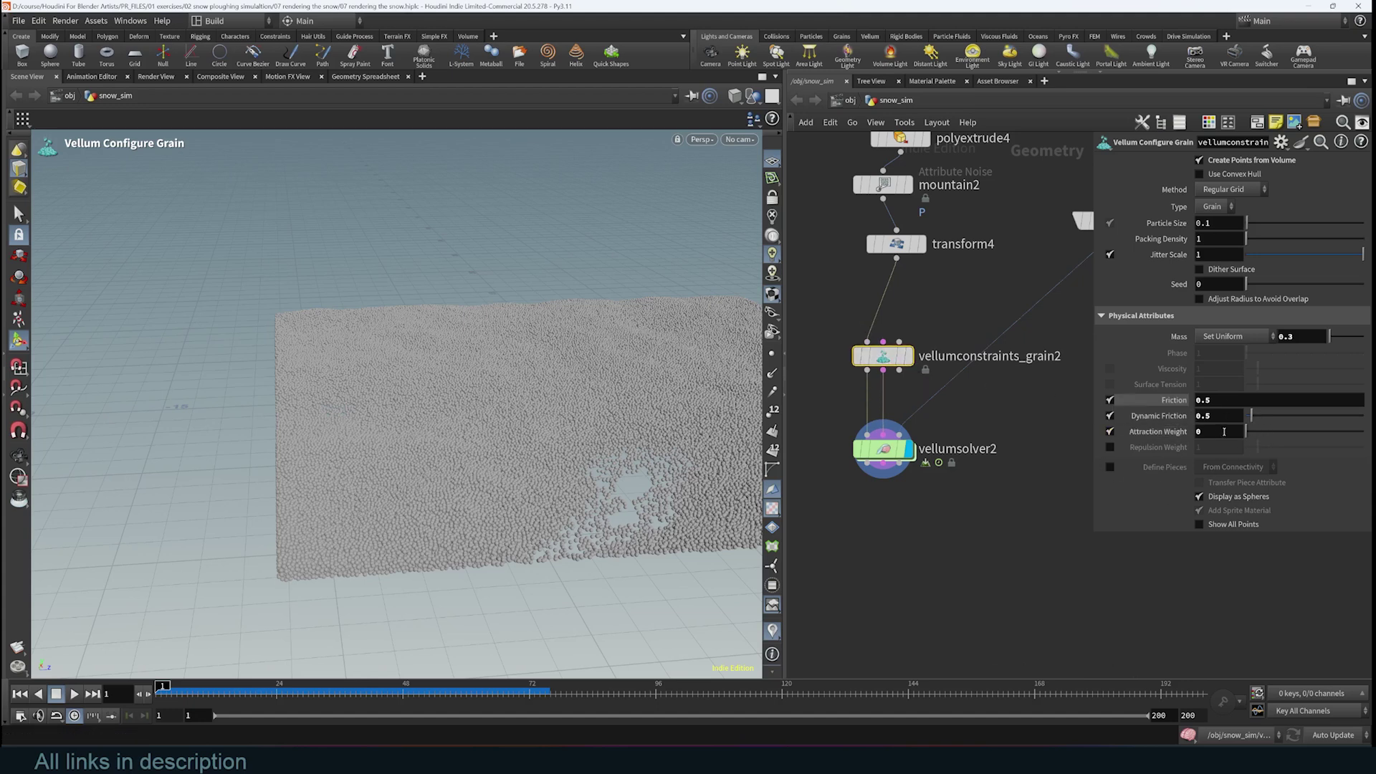
pyautogui.click(1023, 457)
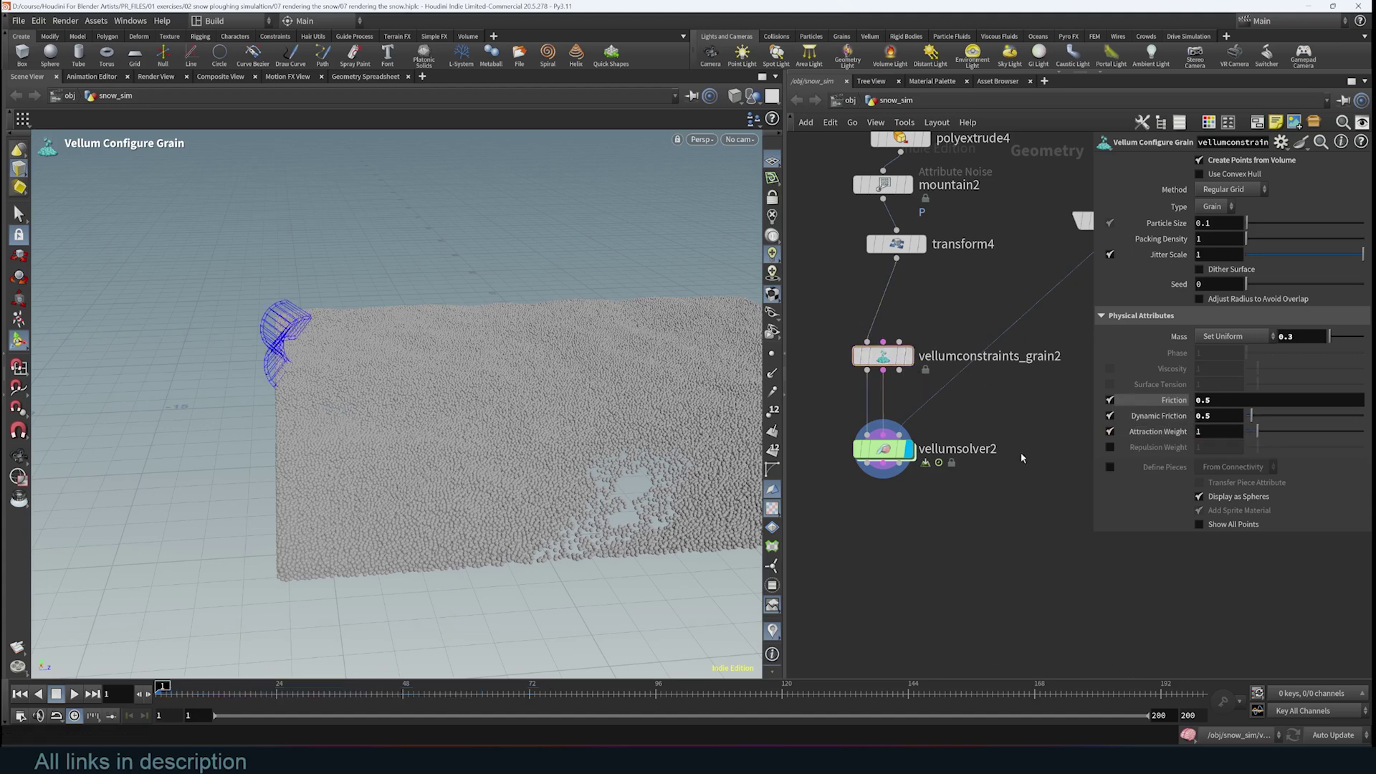
pyautogui.click(75, 693)
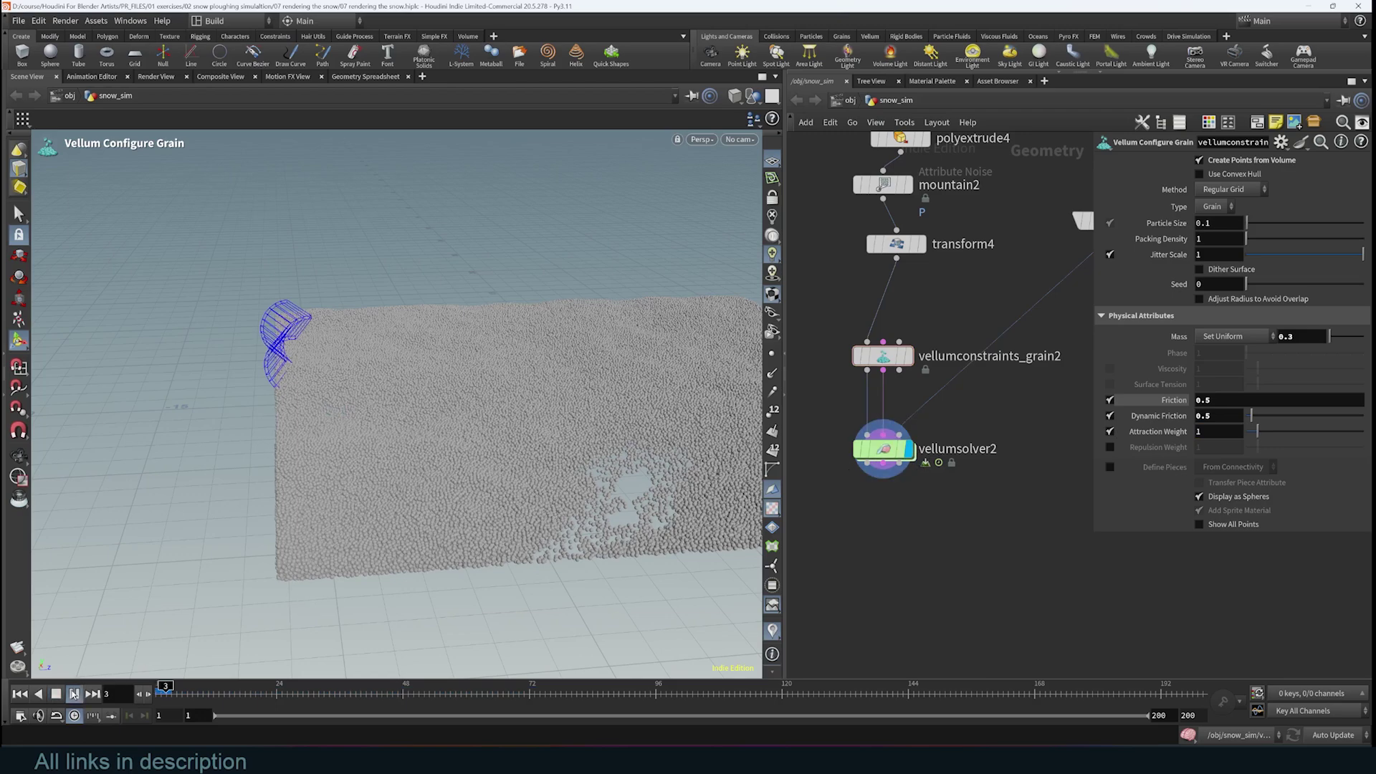
pyautogui.press('Escape')
pyautogui.moveTo(222, 521); pyautogui.dragTo(391, 421)
pyautogui.keyDown('alt'); pyautogui.moveTo(609, 459); pyautogui.dragTo(501, 473); pyautogui.keyUp('alt')
# Step: Rewind the simulation, set the Substeps of vellumsolver2 to 2, and play it again
pyautogui.click(20, 693)
pyautogui.keyDown('alt'); pyautogui.moveTo(381, 464); pyautogui.dragTo(239, 586); pyautogui.keyUp('alt')
pyautogui.click(76, 695)
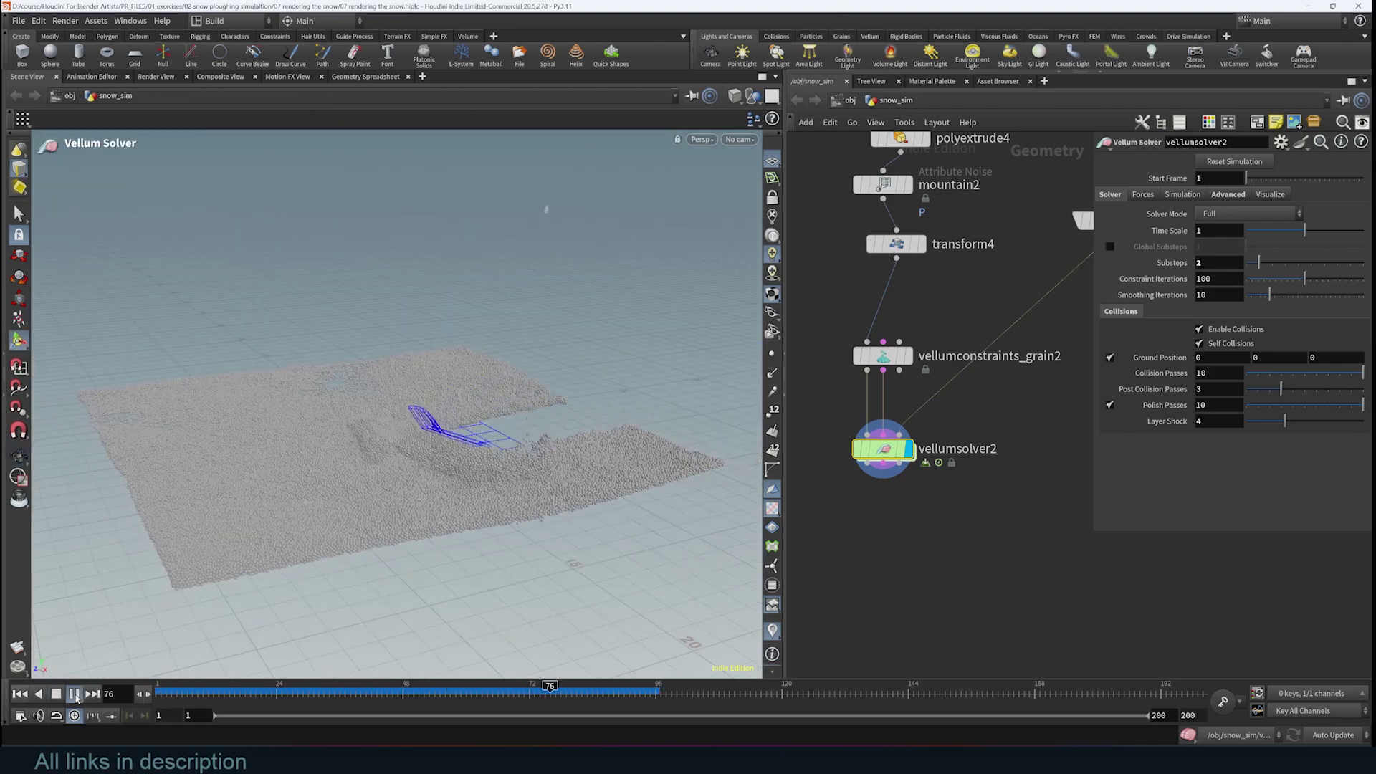
pyautogui.click(74, 693)
# Step: Mesh the vellumsolver2 grains with a VDB from Particles, VDB Smooth and Convert VDB chain, and display the converted surface
pyautogui.hotkey('ctrl', 'Up')
pyautogui.moveTo(828, 589); pyautogui.dragTo(916, 422, button='middle')
pyautogui.press('Tab')
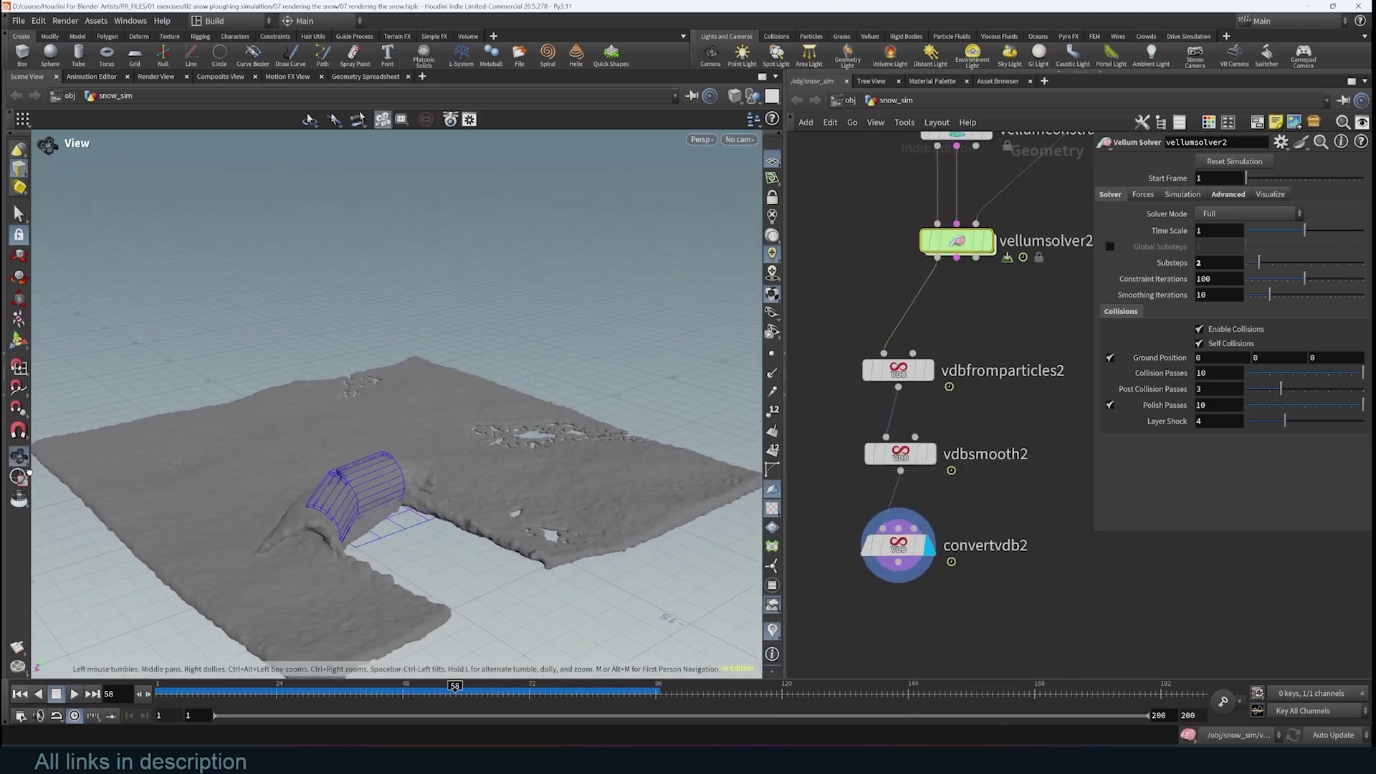
pyautogui.moveTo(917, 332); pyautogui.dragTo(940, 401, button='middle')
pyautogui.scroll(-4, 940, 401)
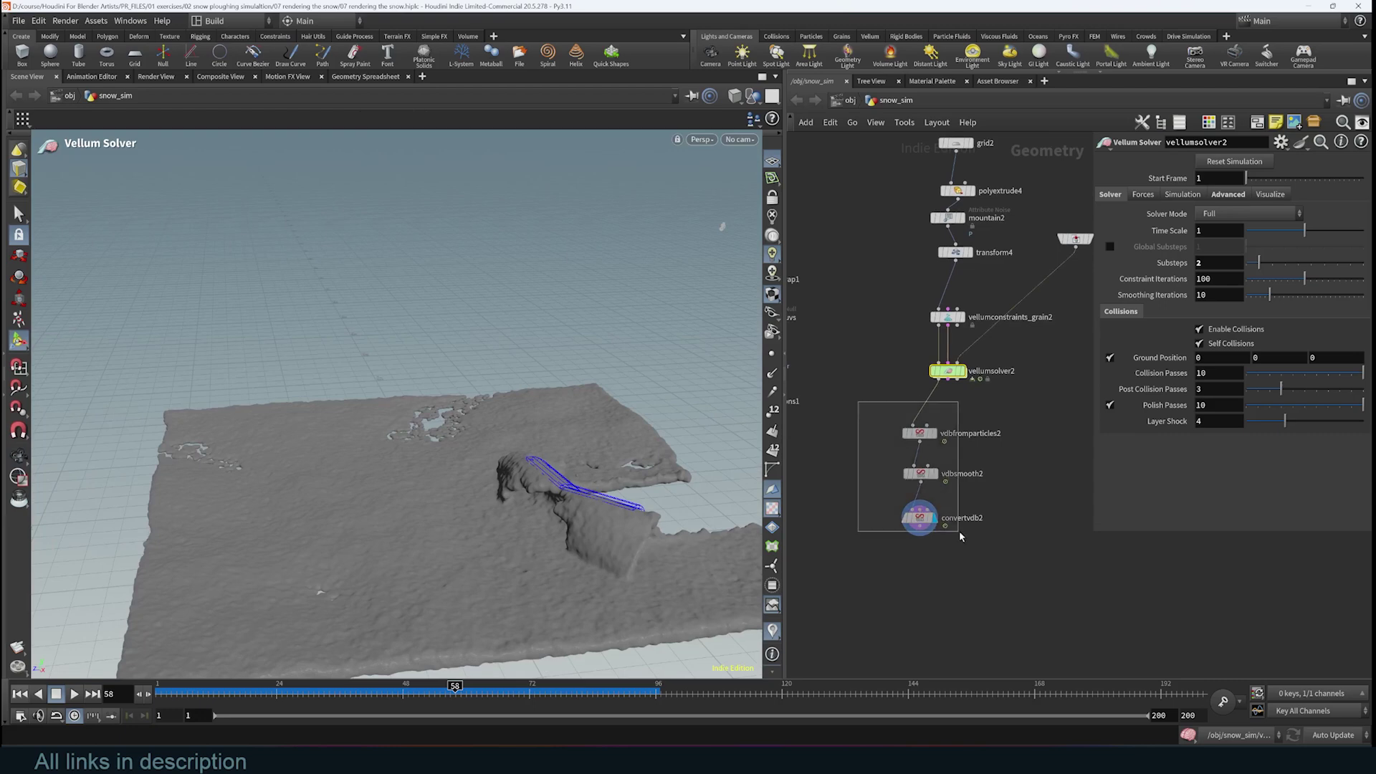
# Step: Review the three VDB nodes, select vdbsmooth2, and examine the smoothed snow surface up close
pyautogui.moveTo(959, 532); pyautogui.dragTo(960, 529)
pyautogui.click(1014, 476)
pyautogui.keyDown('alt'); pyautogui.moveTo(495, 473); pyautogui.dragTo(710, 494); pyautogui.keyUp('alt')
pyautogui.press('Escape')
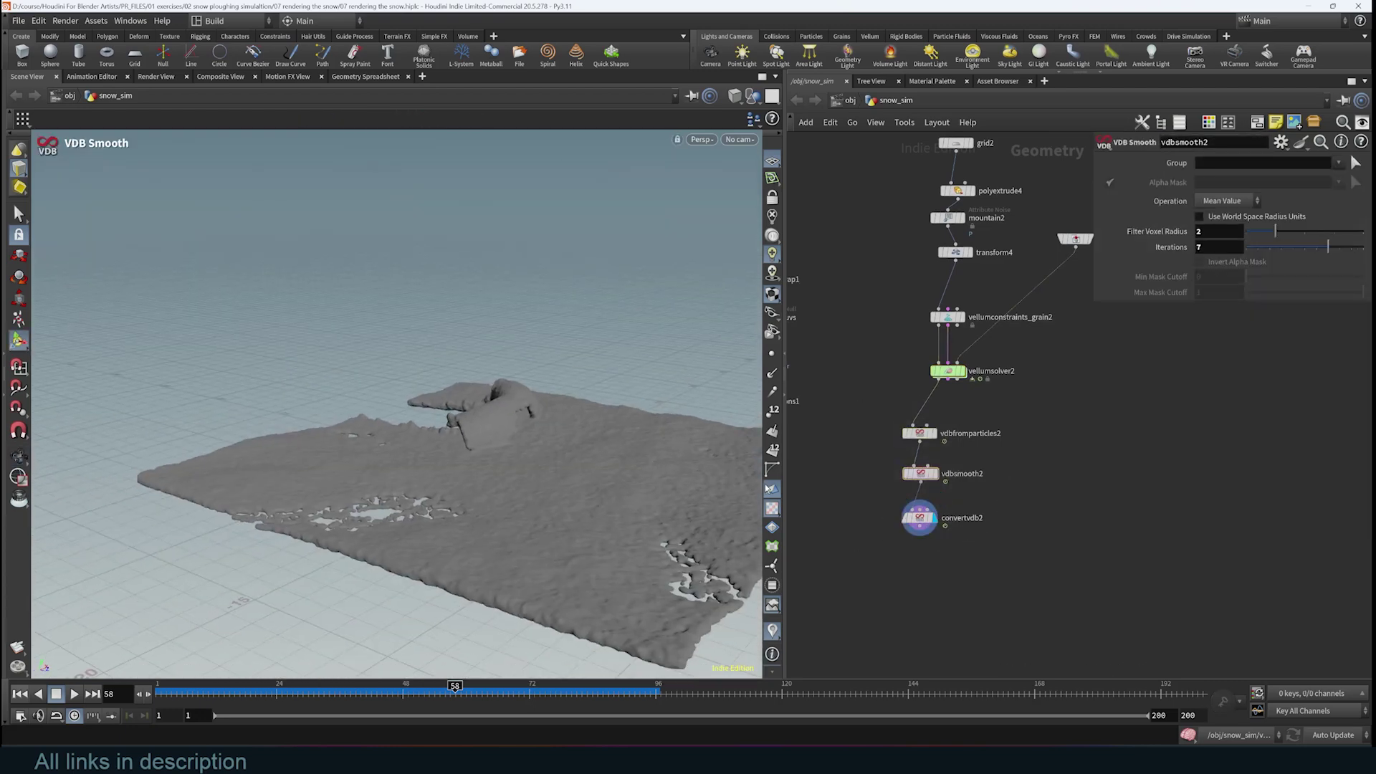
pyautogui.keyDown('alt'); pyautogui.moveTo(537, 513); pyautogui.dragTo(602, 424, button='right'); pyautogui.keyUp('alt')
pyautogui.keyDown('alt'); pyautogui.moveTo(546, 580); pyautogui.dragTo(536, 446, button='middle'); pyautogui.keyUp('alt')
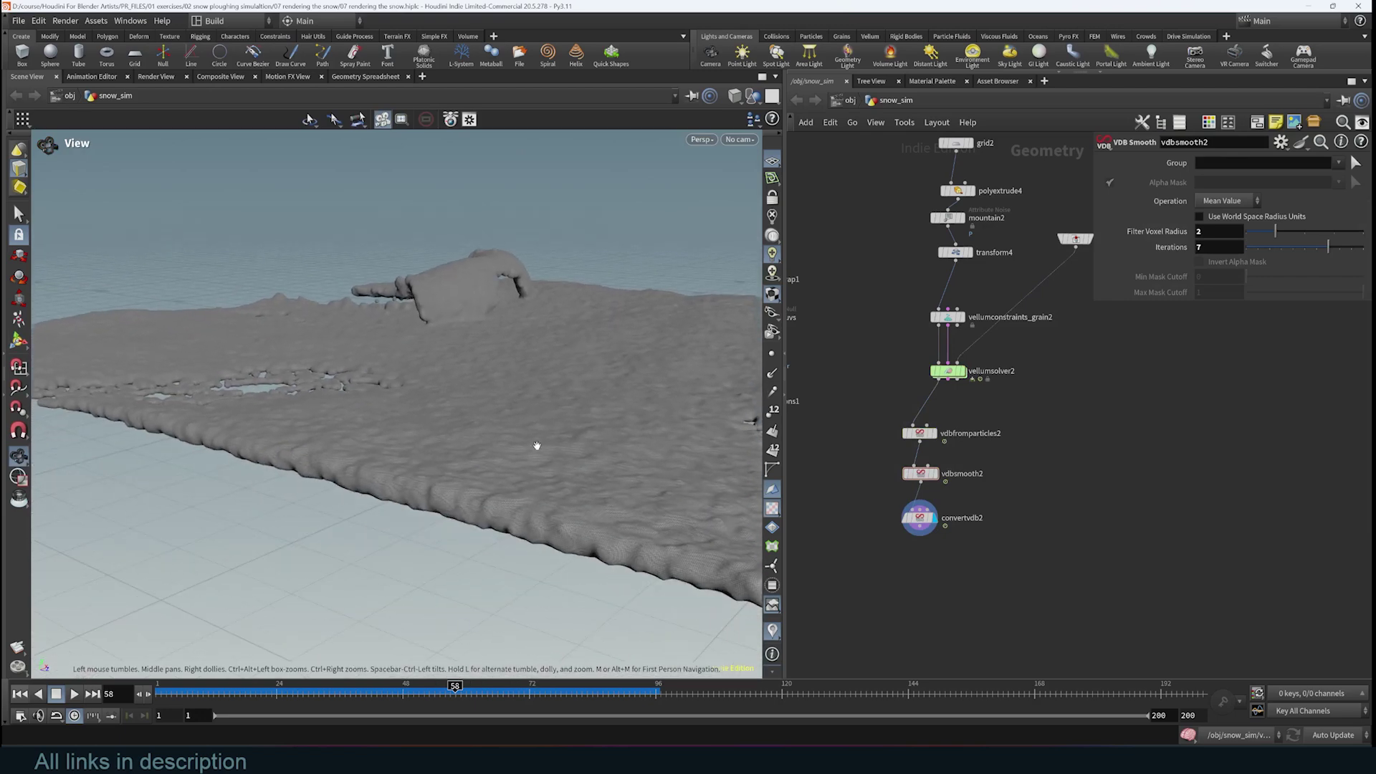
# Step: Select convertvdb2, set its Adaptivity to 0.665, and inspect the snow mesh's polygons
pyautogui.keyDown('alt'); pyautogui.moveTo(537, 446); pyautogui.dragTo(578, 370, button='right'); pyautogui.keyUp('alt')
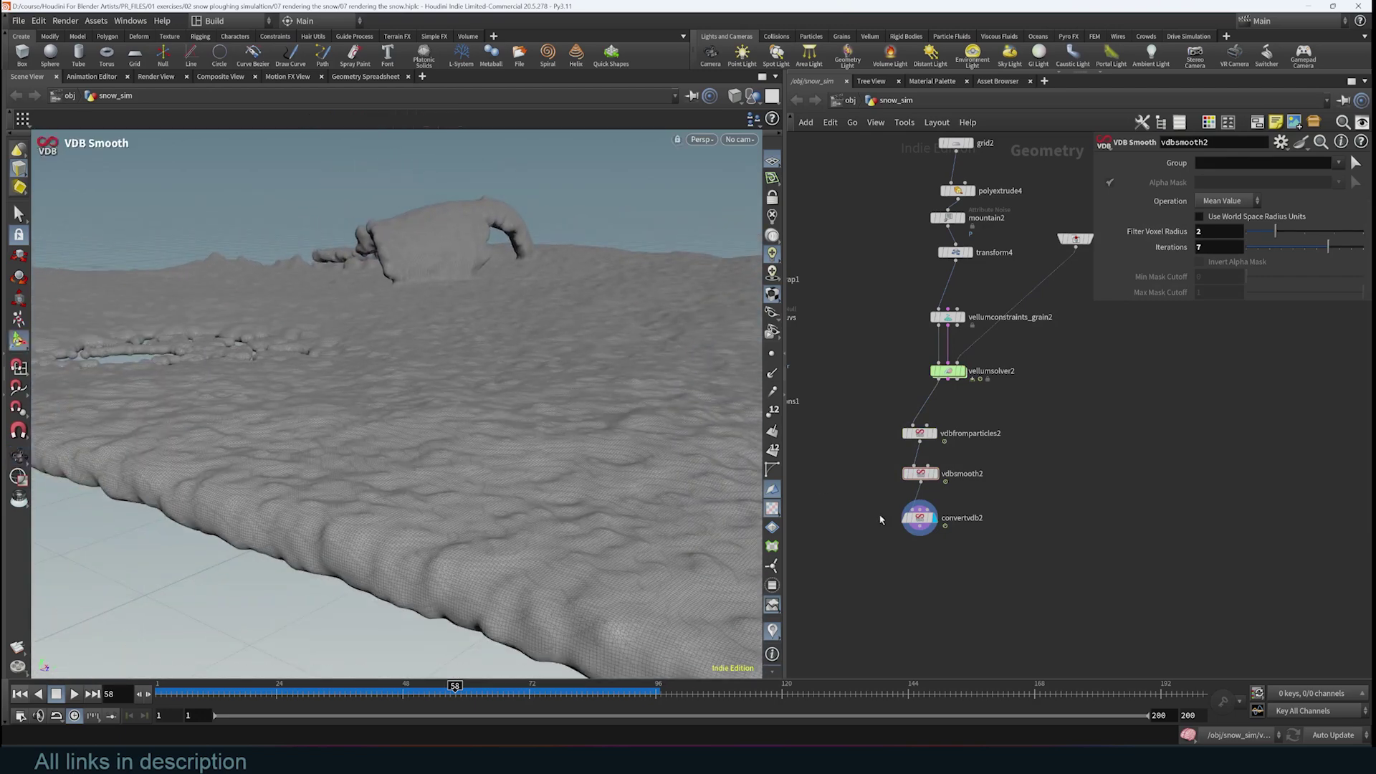
pyautogui.click(919, 521)
pyautogui.keyDown('alt'); pyautogui.moveTo(272, 326); pyautogui.dragTo(332, 306); pyautogui.keyUp('alt')
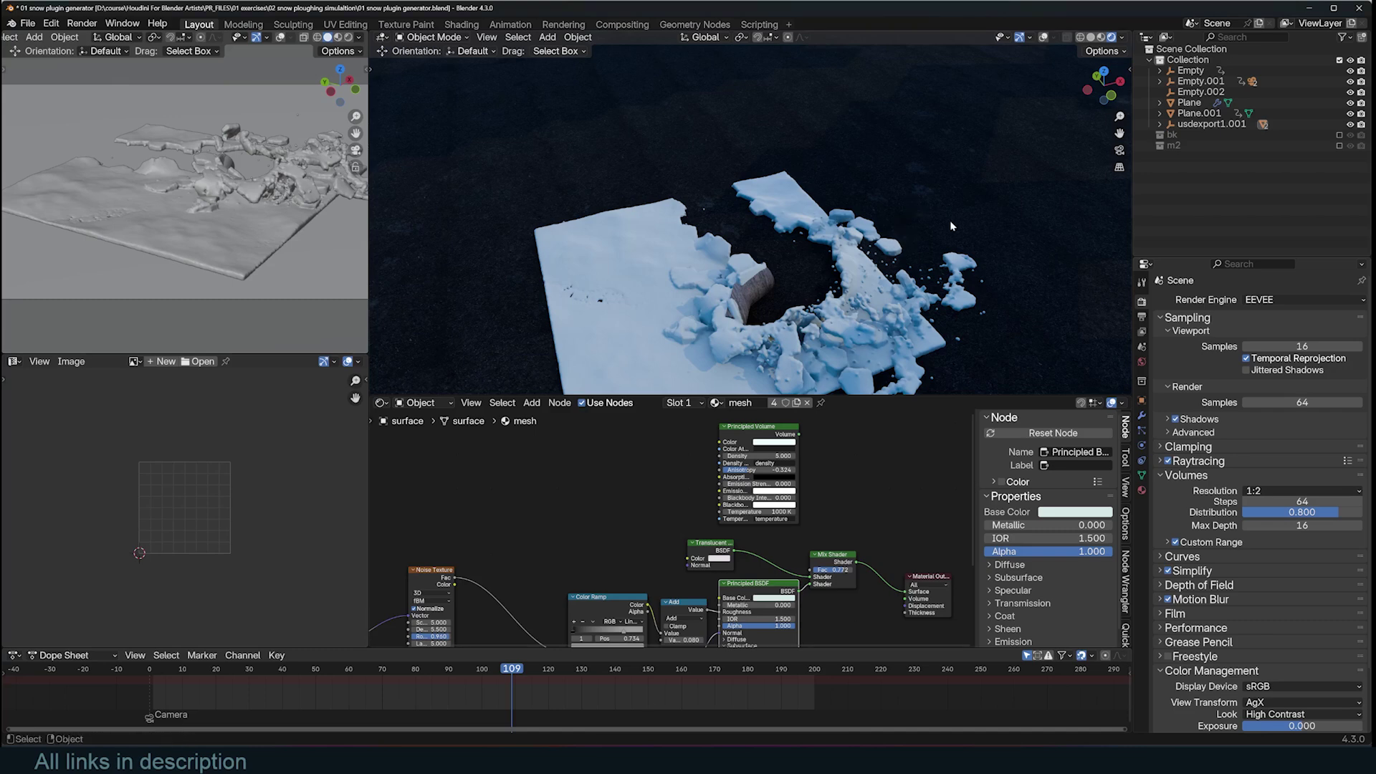
# Step: Switch to Blender, select Plane.001, and play the imported snow ploughing animation while viewing it from a low angle
pyautogui.moveTo(883, 206); pyautogui.dragTo(811, 272, button='middle')
pyautogui.click(836, 192)
pyautogui.keyDown('shift'); pyautogui.rightClick(148, 717); pyautogui.keyUp('shift')
pyautogui.press('space')
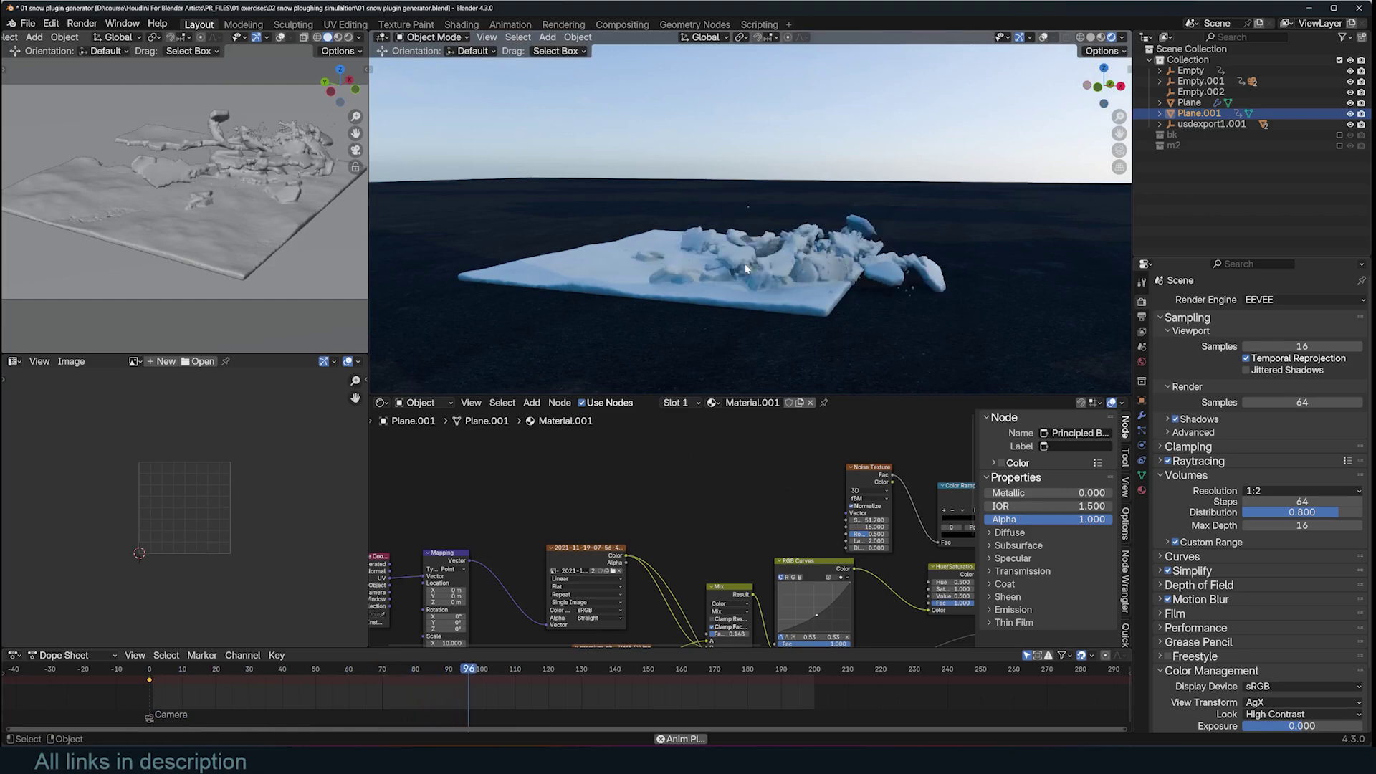
pyautogui.moveTo(746, 269); pyautogui.dragTo(819, 281, button='middle')
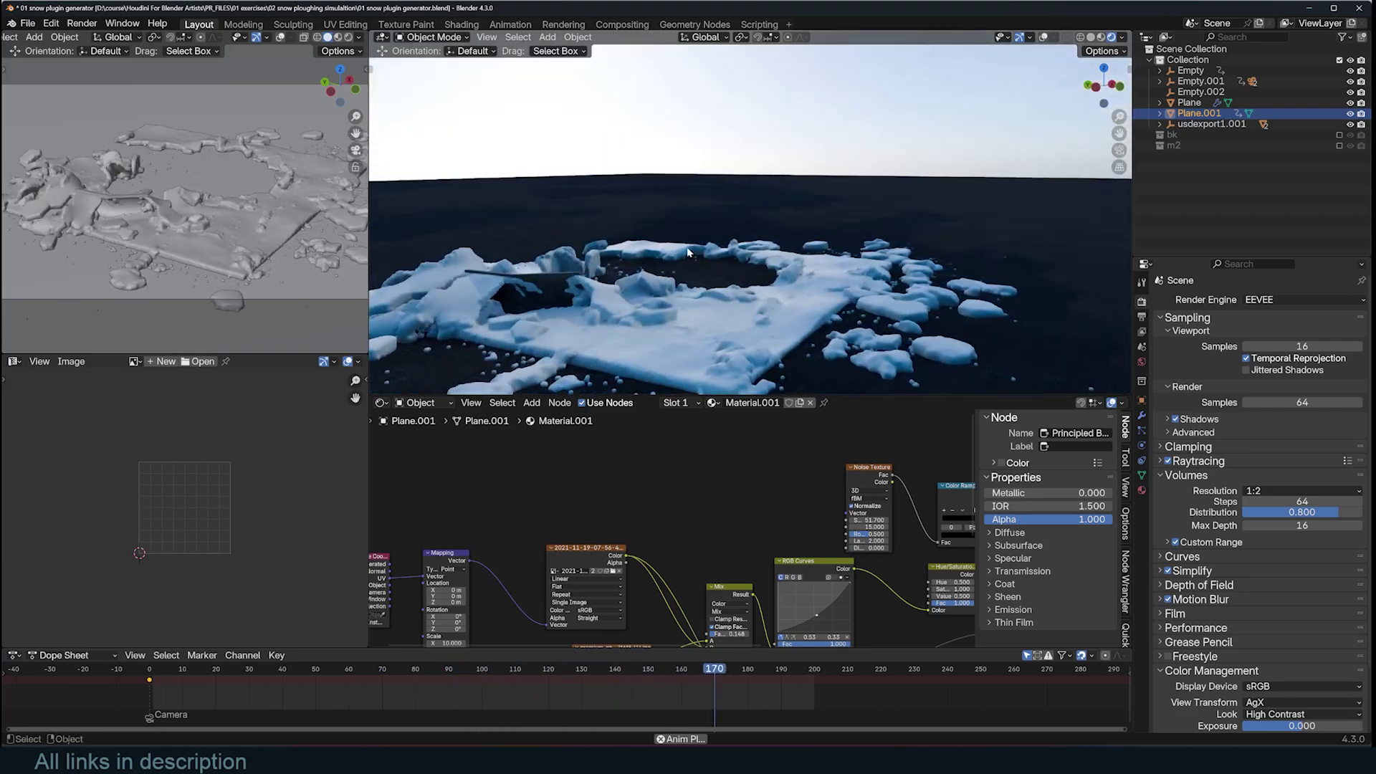
pyautogui.moveTo(686, 252); pyautogui.dragTo(645, 254, button='middle')
# Step: Return to Houdini and display edit2 in the plough animation group to examine the plough's path curve
pyautogui.hotkey('alt', 'Tab')
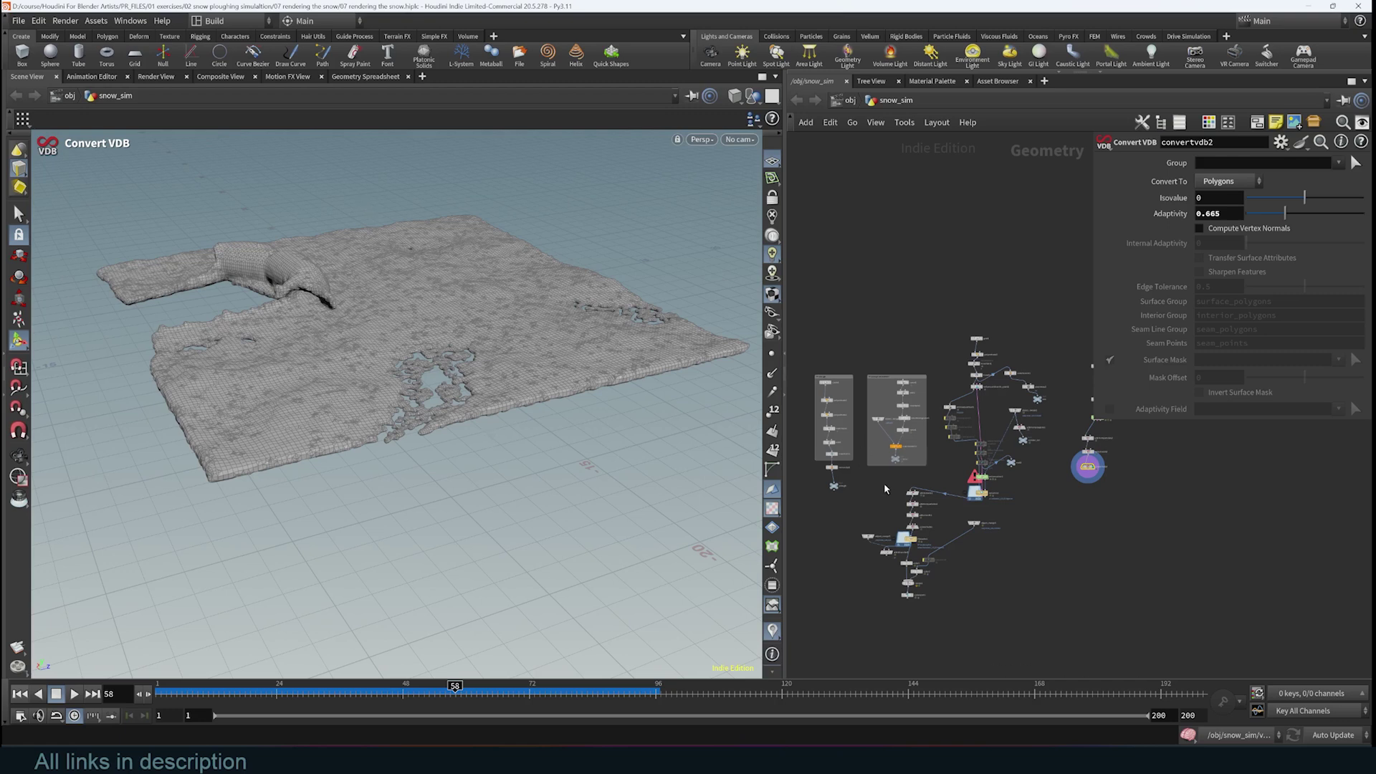
pyautogui.scroll(5, 884, 483)
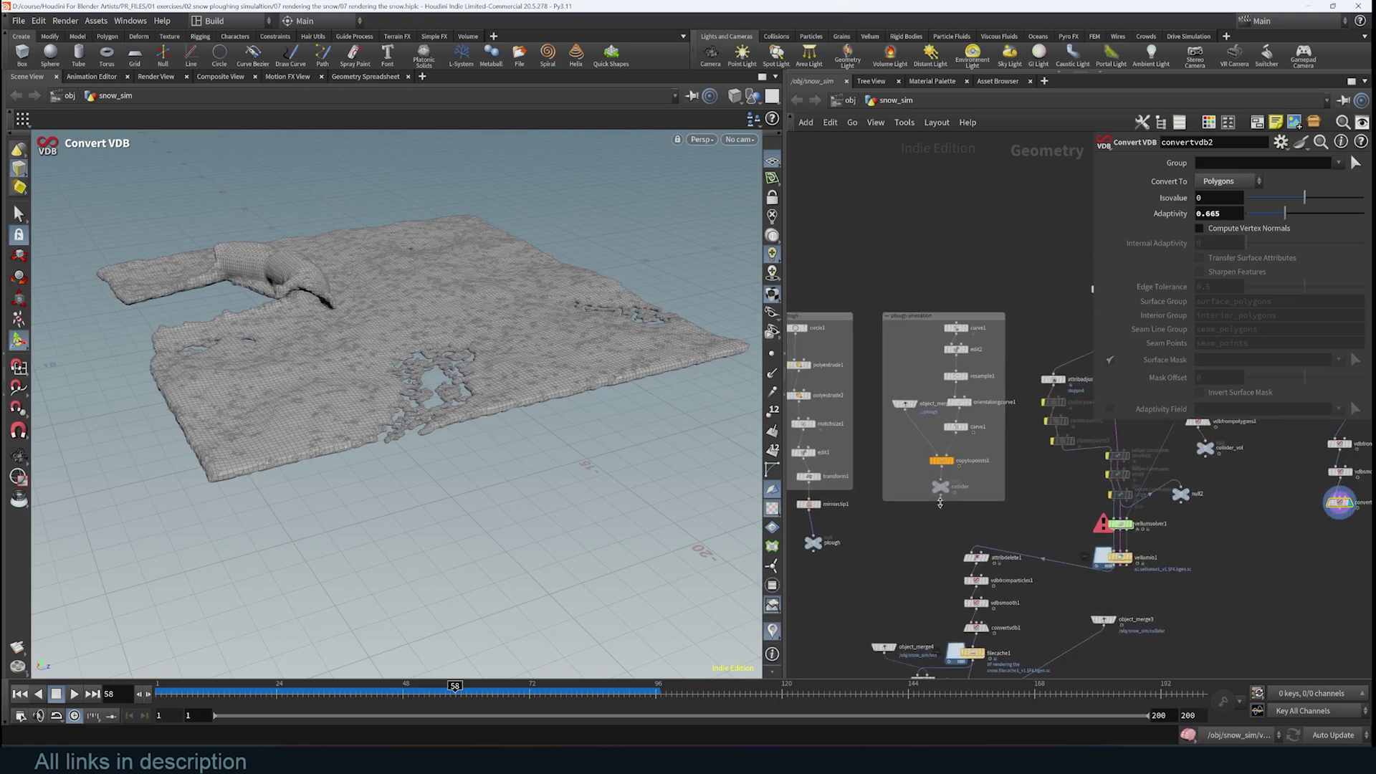
pyautogui.scroll(2, 1072, 490)
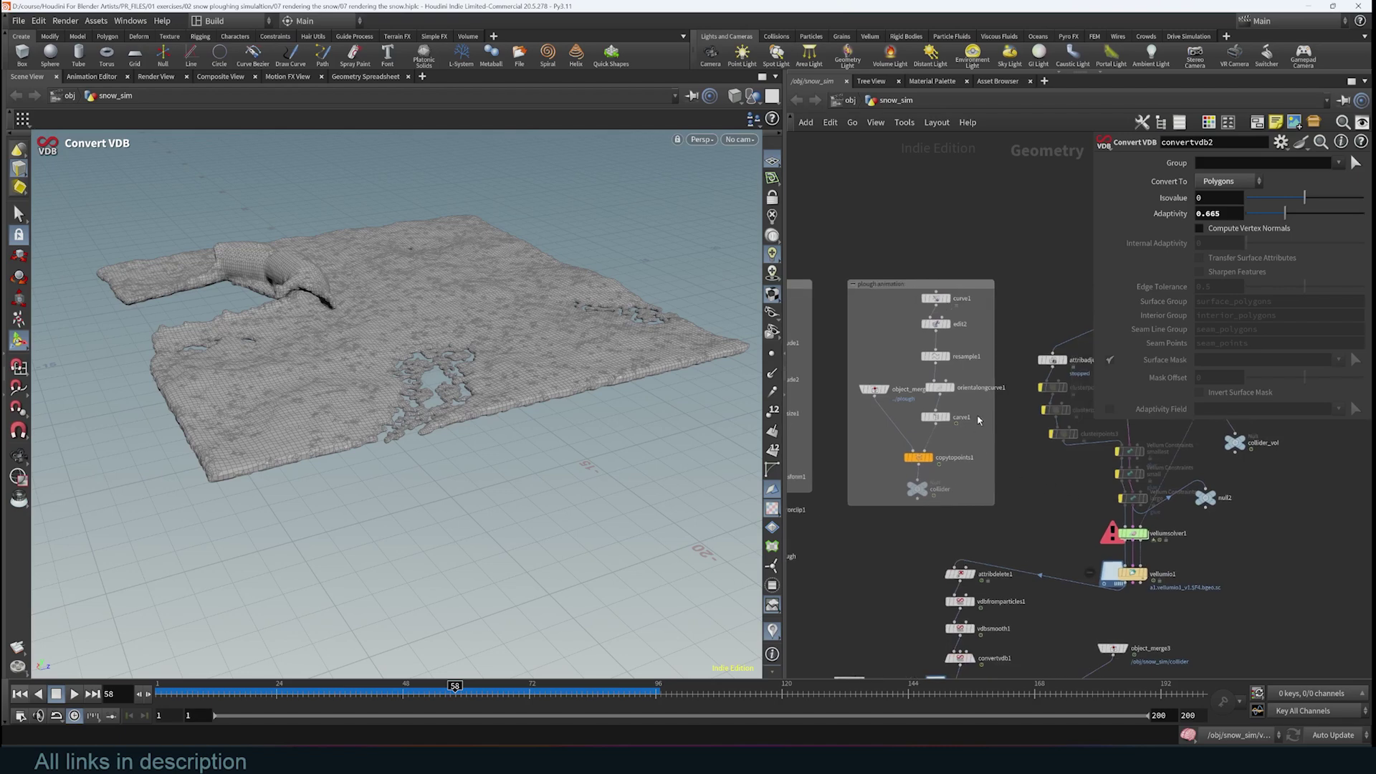
pyautogui.click(950, 330)
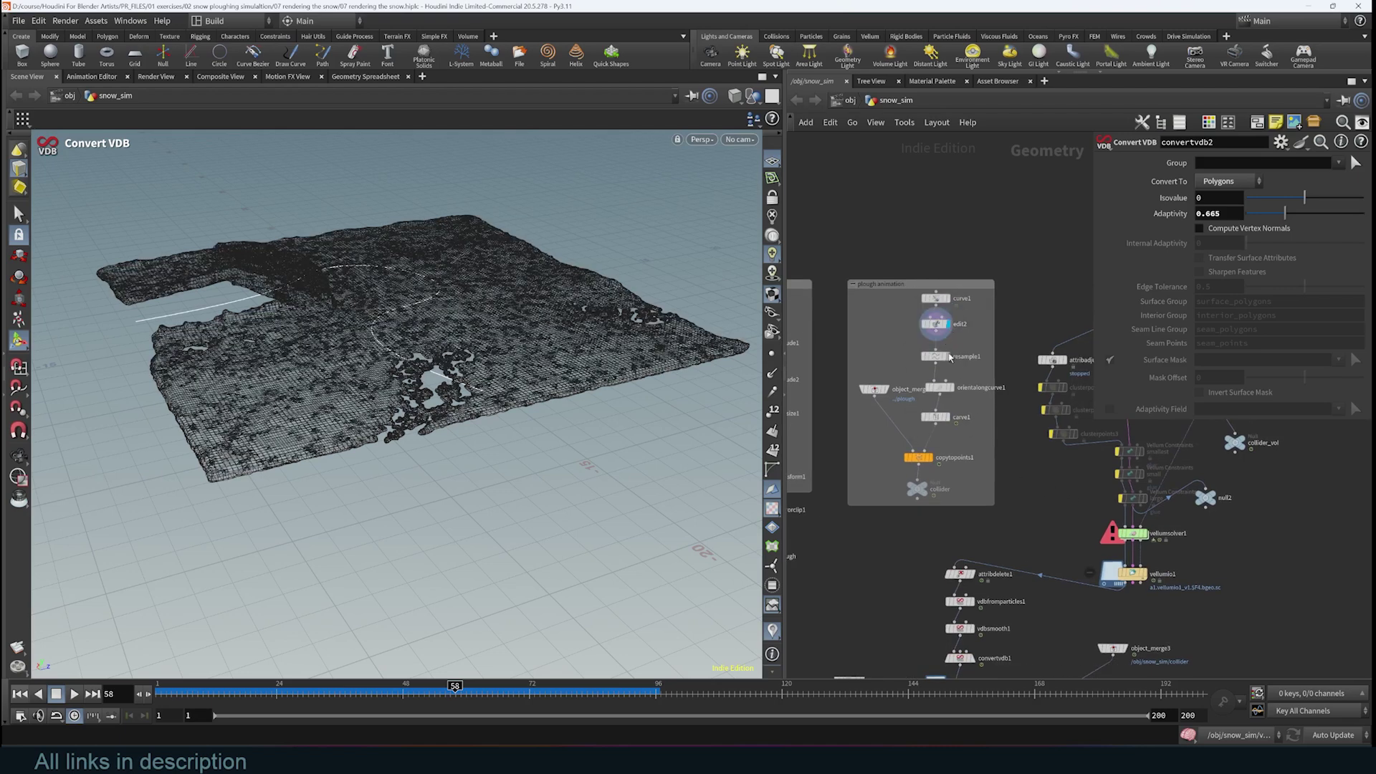
# Step: Select and display resample1 and set its maximum segment Length to 30 to simplify the plough's path
pyautogui.click(948, 357)
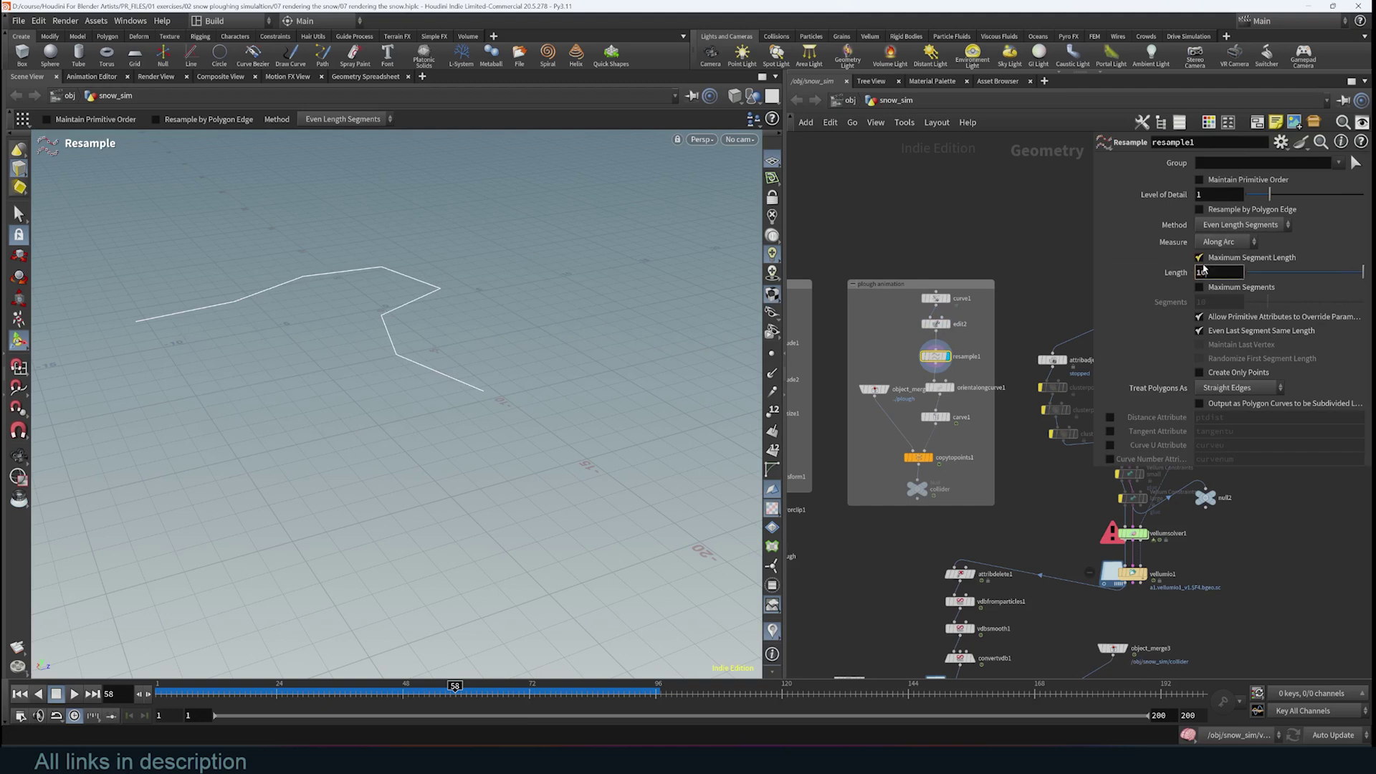
pyautogui.press('BackSpace')
pyautogui.press('BackSpace')
pyautogui.write('30')
pyautogui.press('Return')
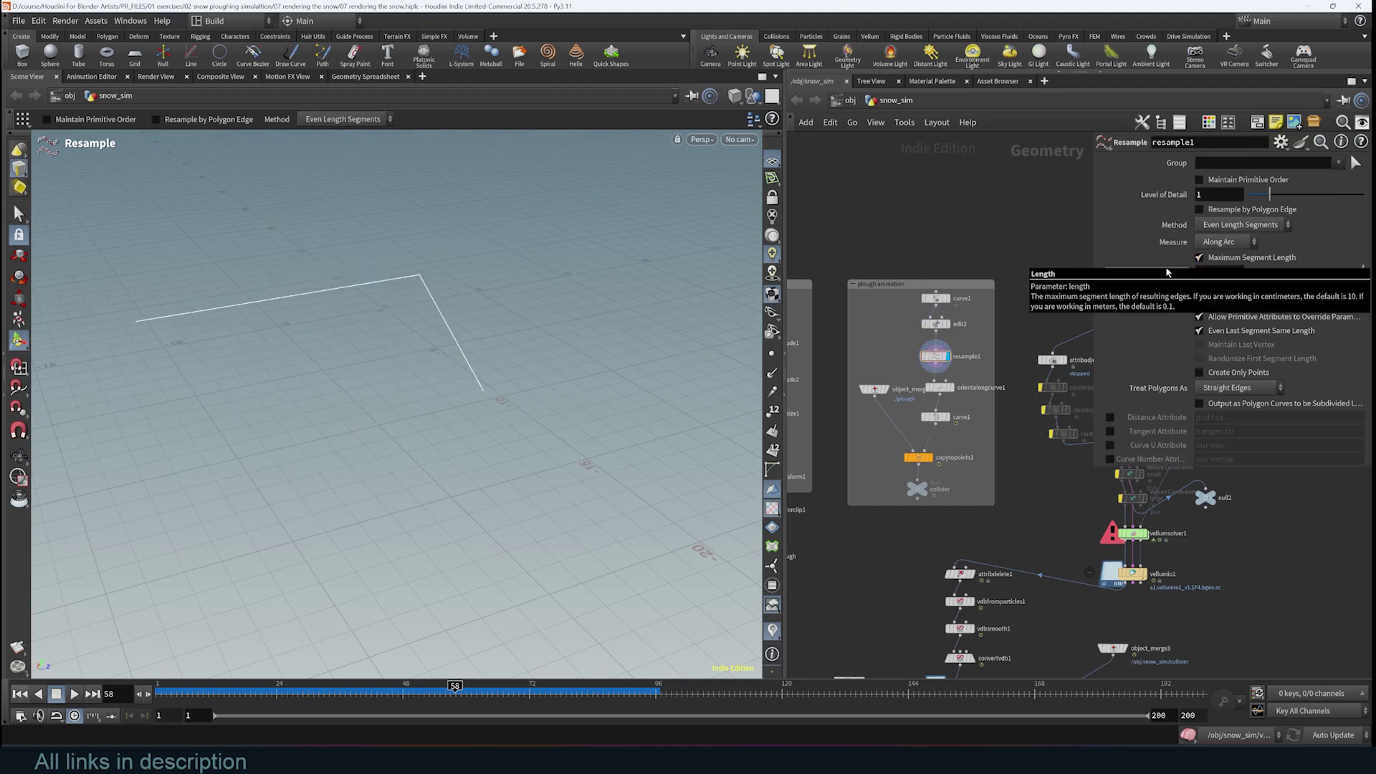
pyautogui.keyDown('alt'); pyautogui.moveTo(364, 316); pyautogui.dragTo(371, 348); pyautogui.keyUp('alt')
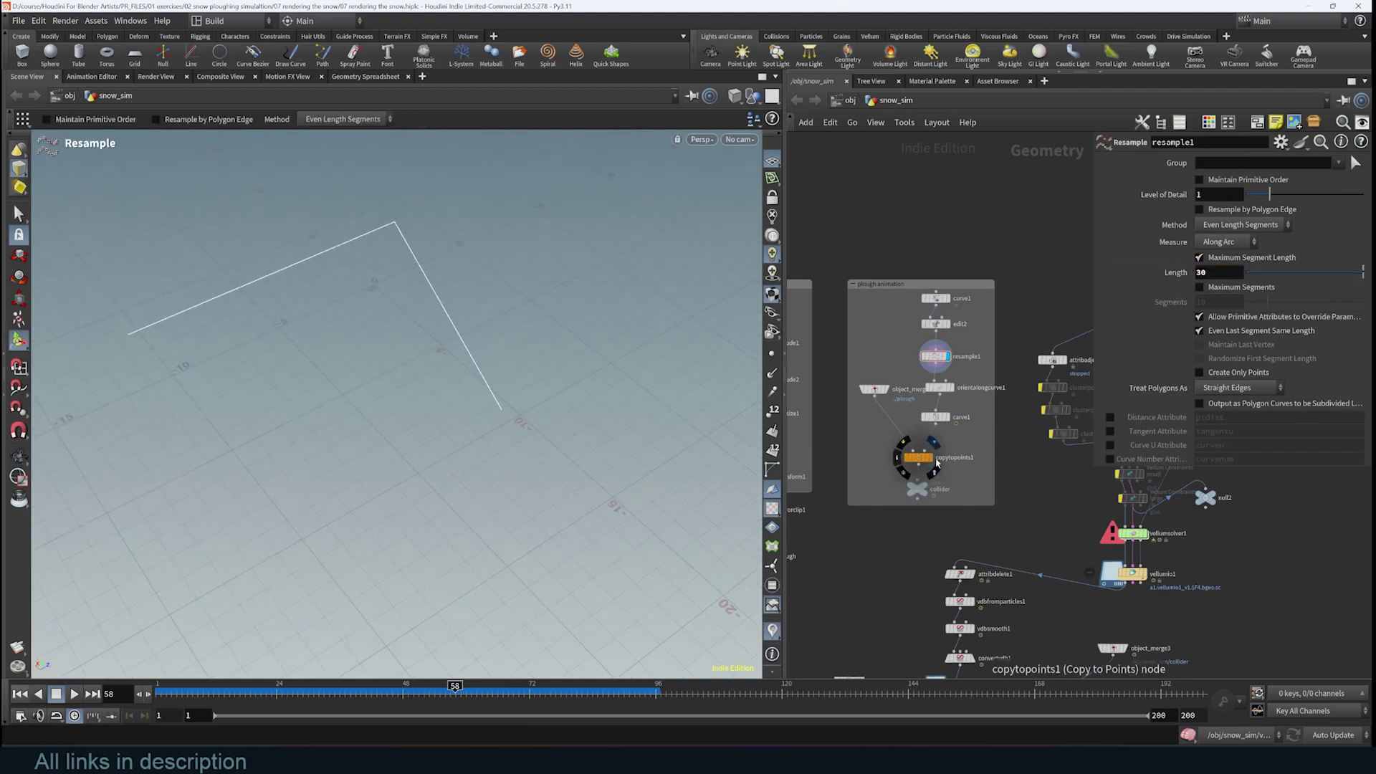
# Step: Display the collider null node, play the plough's movement along the resampled path, and return to frame 1
pyautogui.click(917, 488)
pyautogui.click(78, 695)
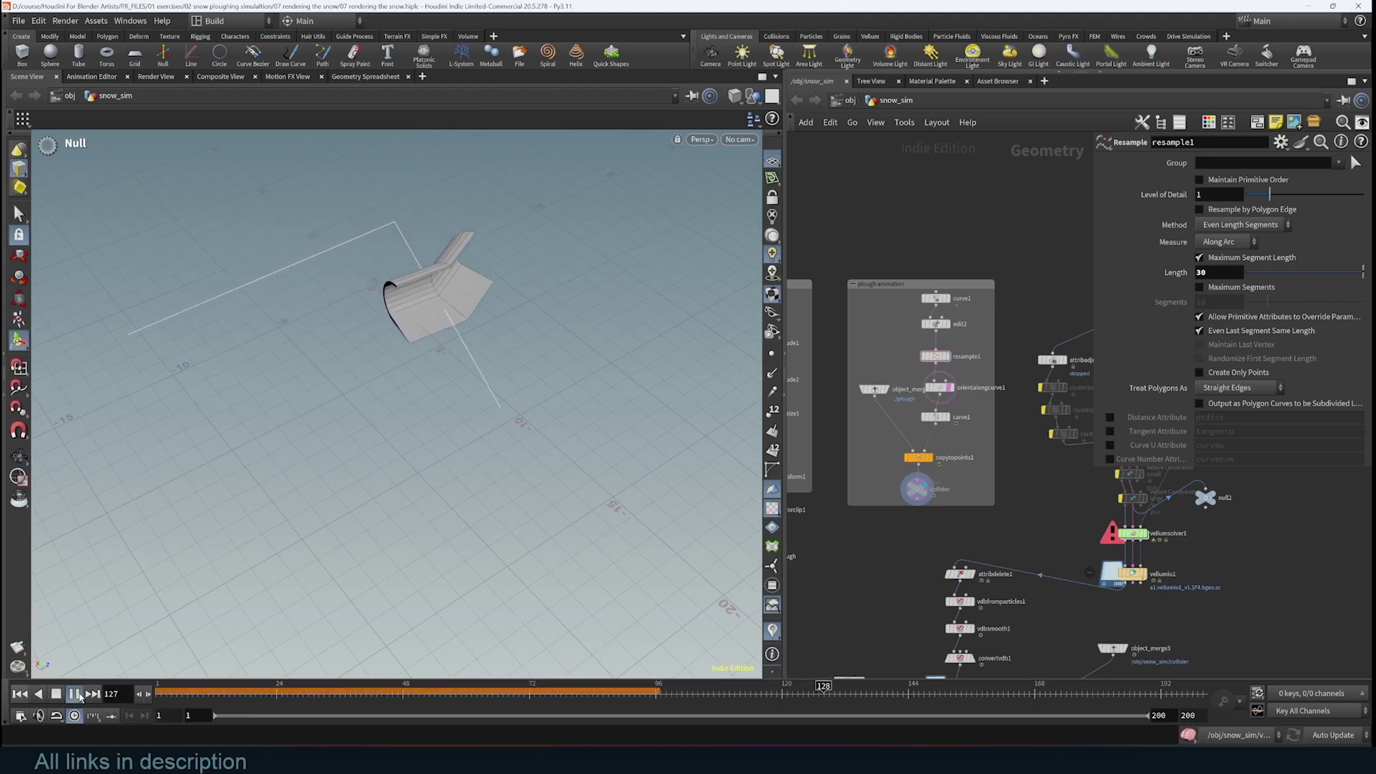
pyautogui.click(75, 694)
pyautogui.click(20, 693)
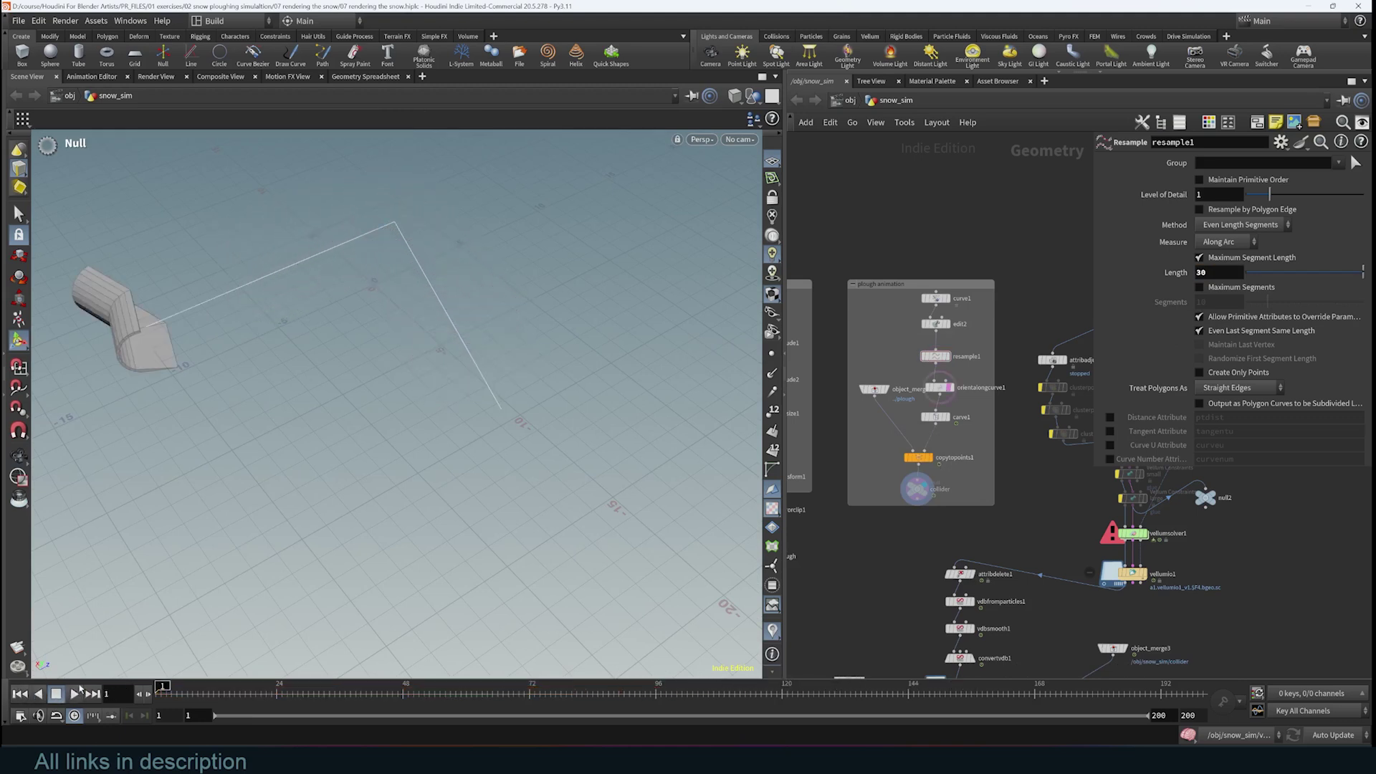
# Step: Display vellumsolver2 and play the grain simulation, viewing from several angles how the plough pushes the snow along the resampled path
pyautogui.scroll(-5, 967, 559)
pyautogui.scroll(5, 970, 562)
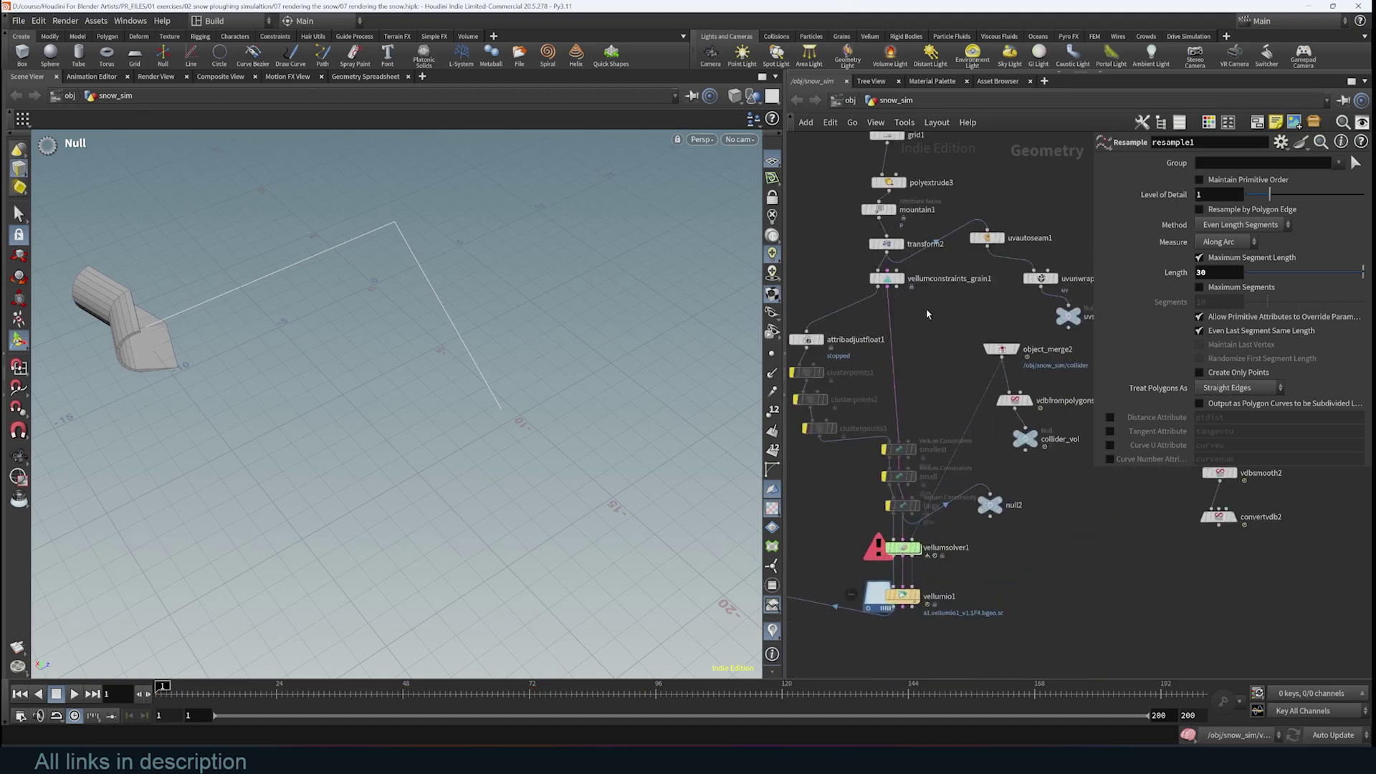
pyautogui.moveTo(926, 313); pyautogui.dragTo(962, 313, button='middle')
pyautogui.moveTo(1241, 524); pyautogui.dragTo(901, 624, button='middle')
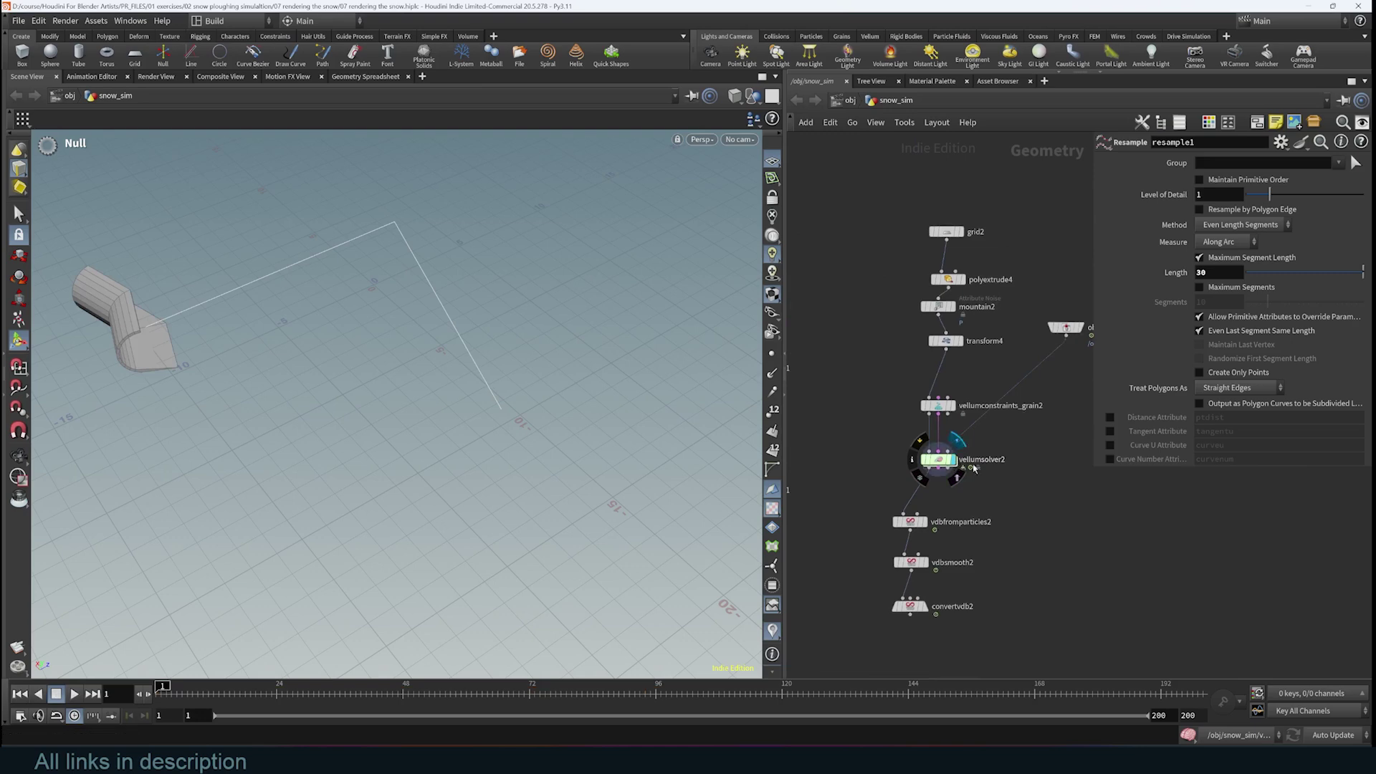
pyautogui.click(74, 693)
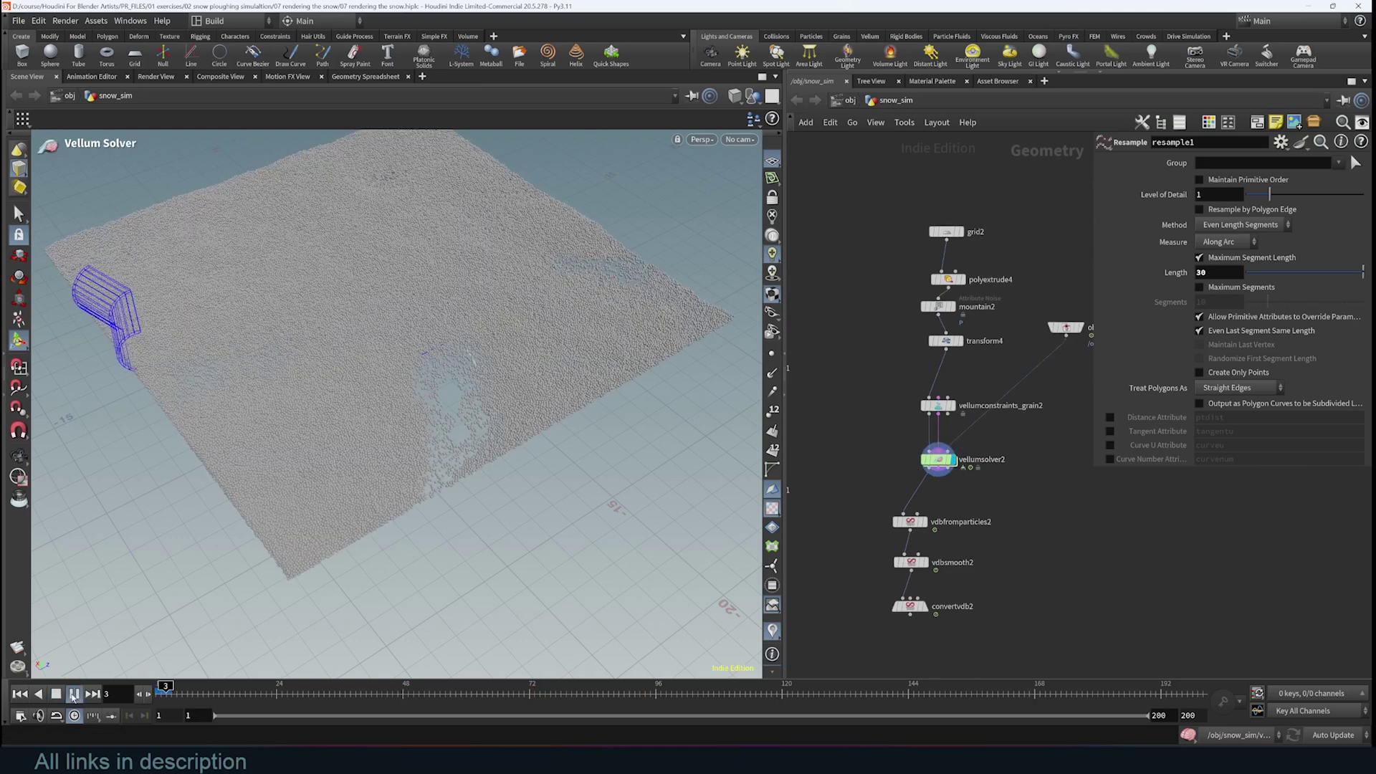
pyautogui.keyDown('alt'); pyautogui.moveTo(327, 510); pyautogui.dragTo(320, 467); pyautogui.keyUp('alt')
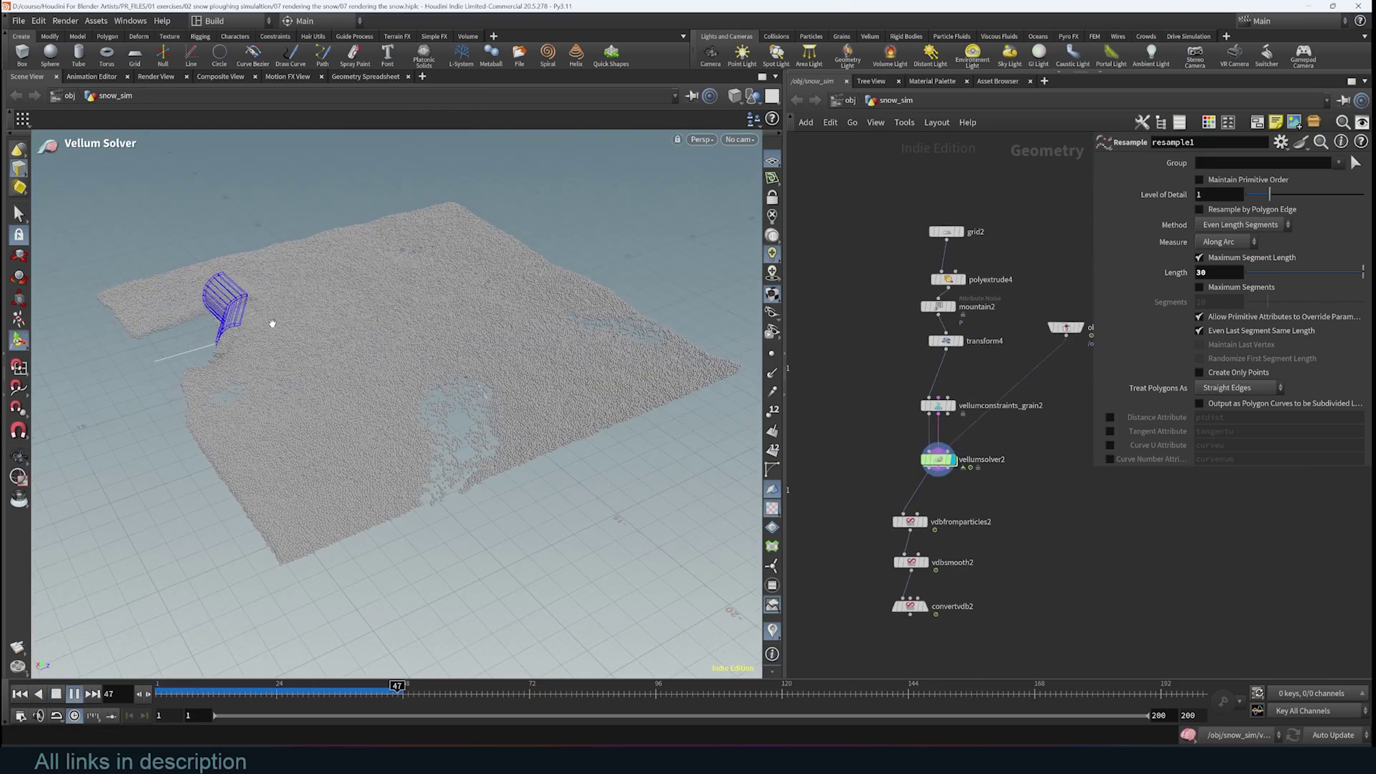
pyautogui.keyDown('alt'); pyautogui.moveTo(272, 324); pyautogui.dragTo(425, 354); pyautogui.keyUp('alt')
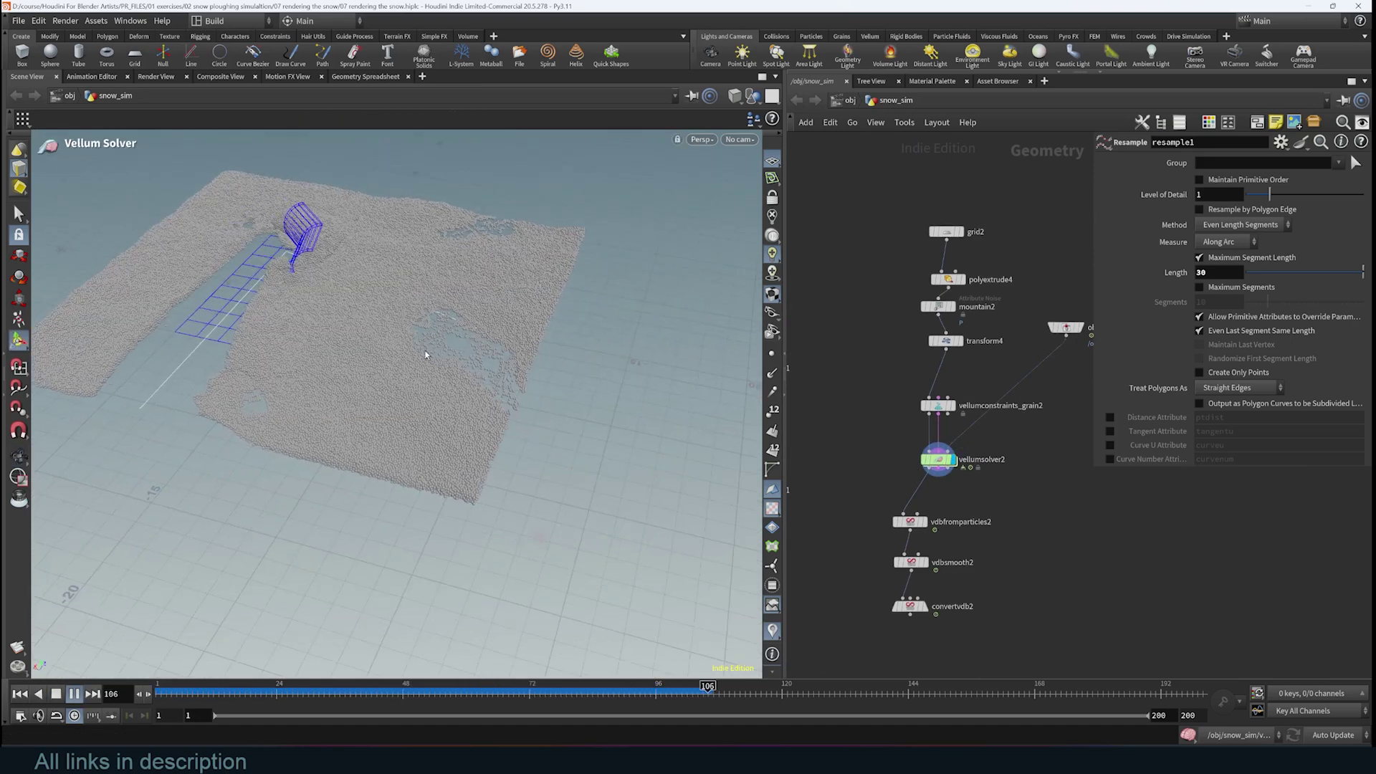
pyautogui.moveTo(282, 341); pyautogui.dragTo(400, 371)
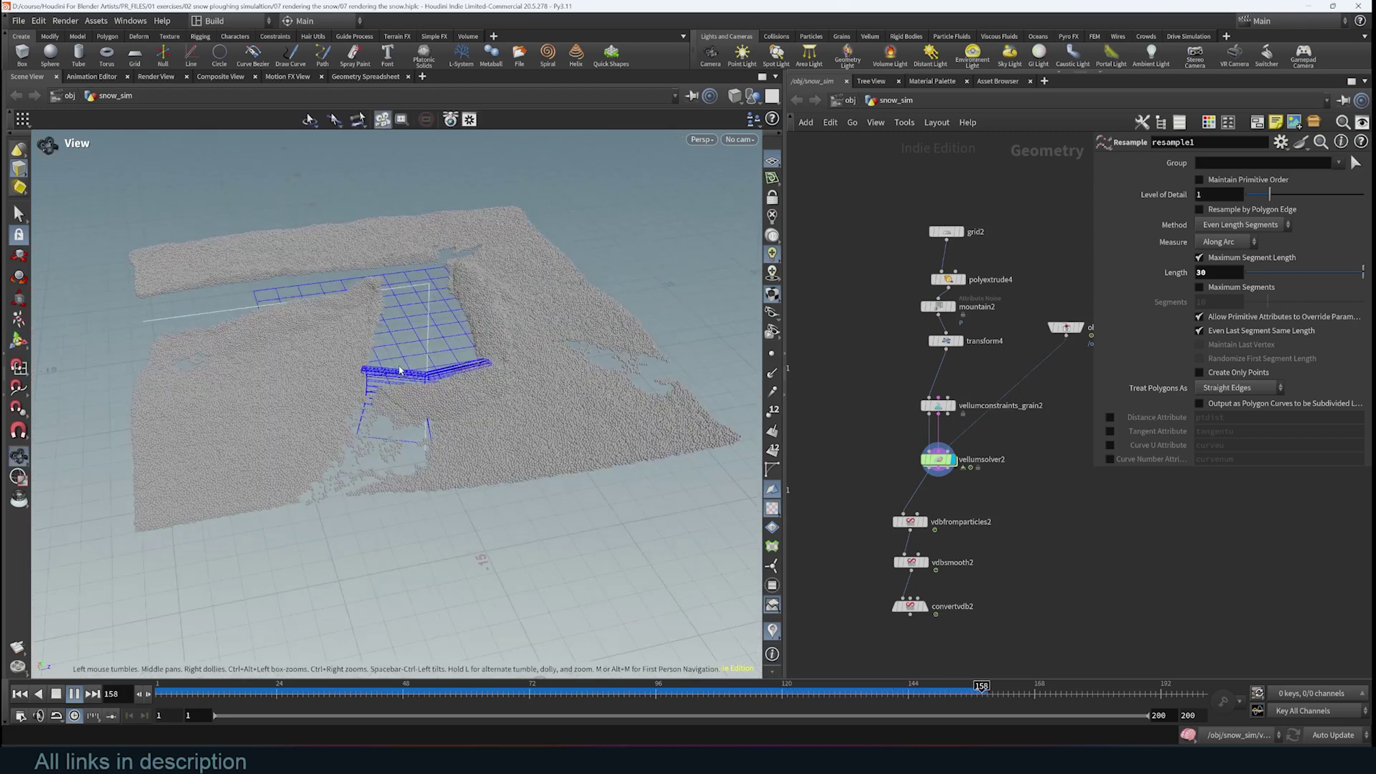
pyautogui.press('Return')
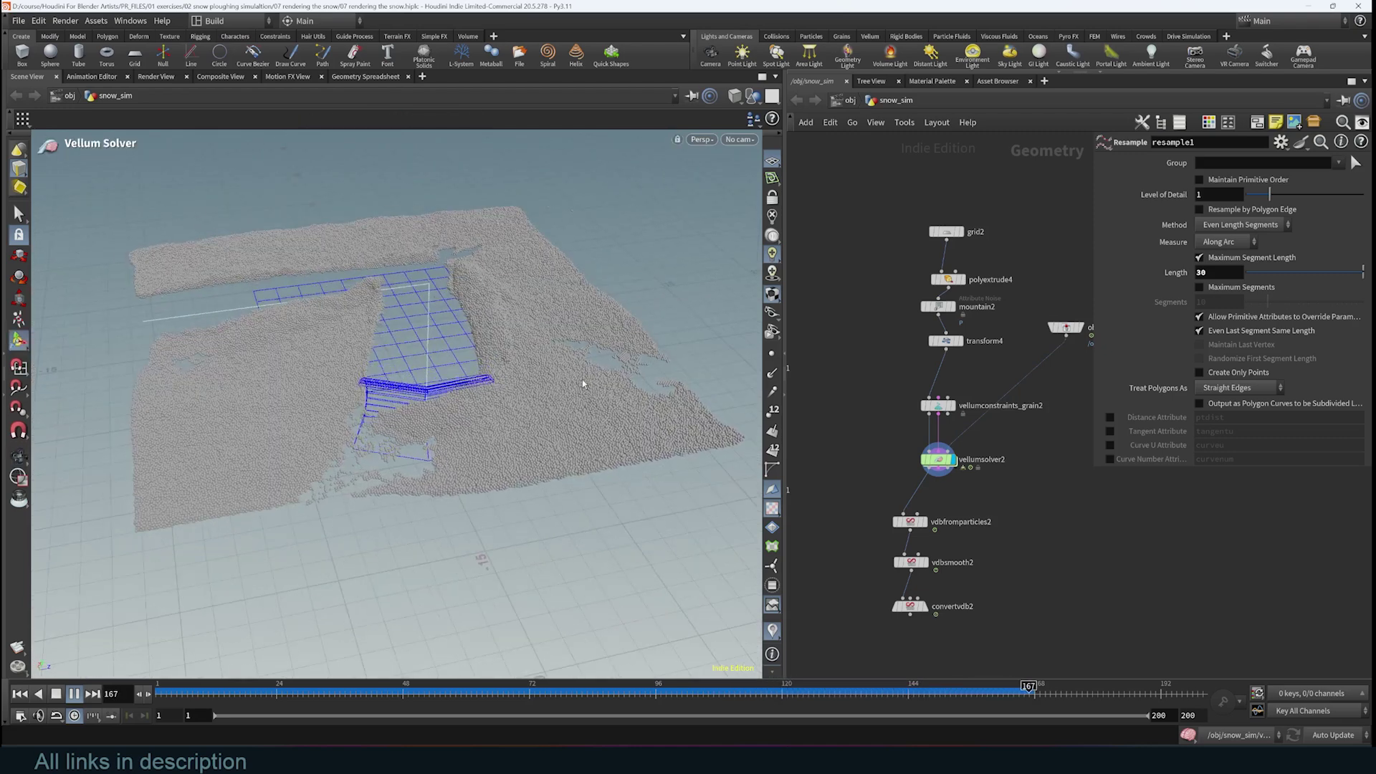